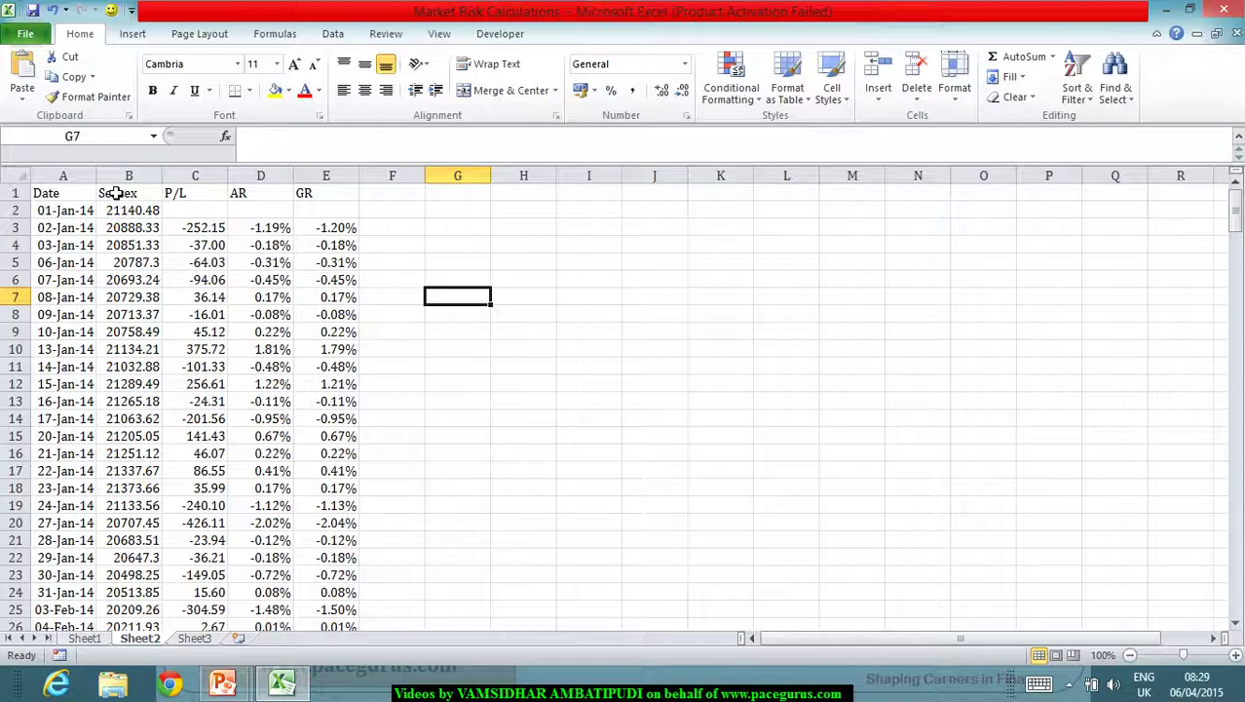
Inspect the P/L header and the formulas in the first P/L cells, C3 and C4
click(199, 196)
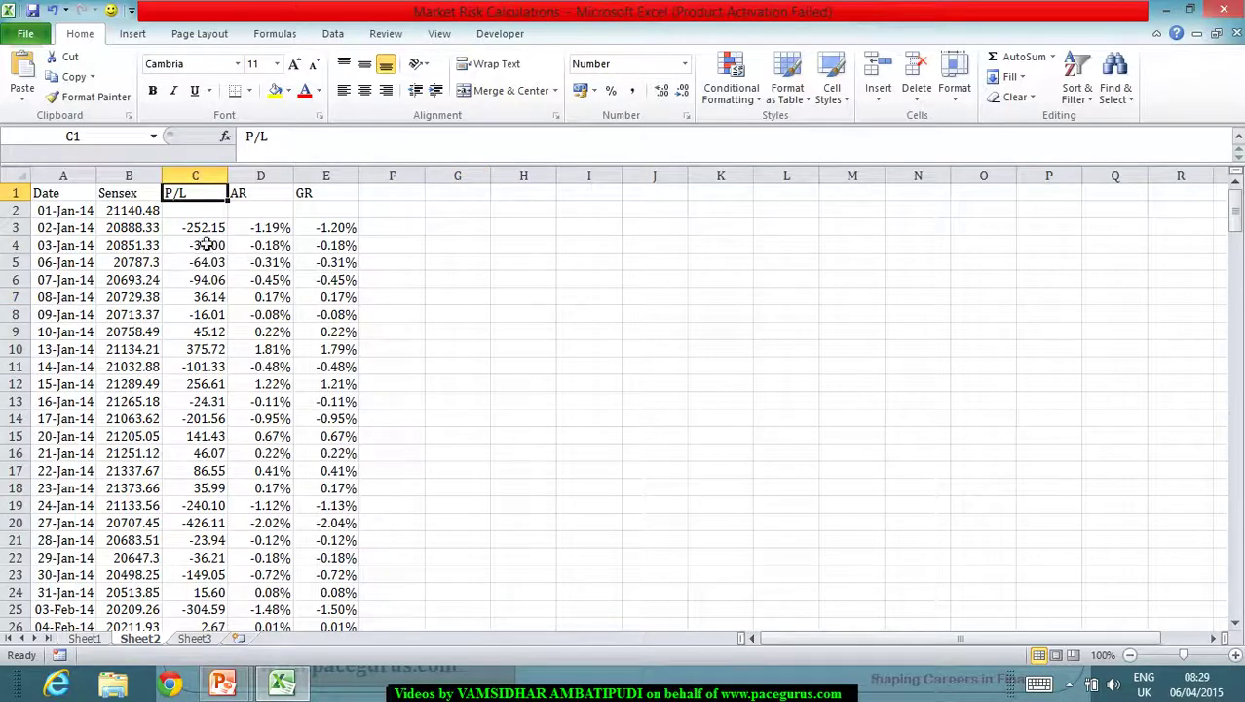
click(201, 232)
click(209, 248)
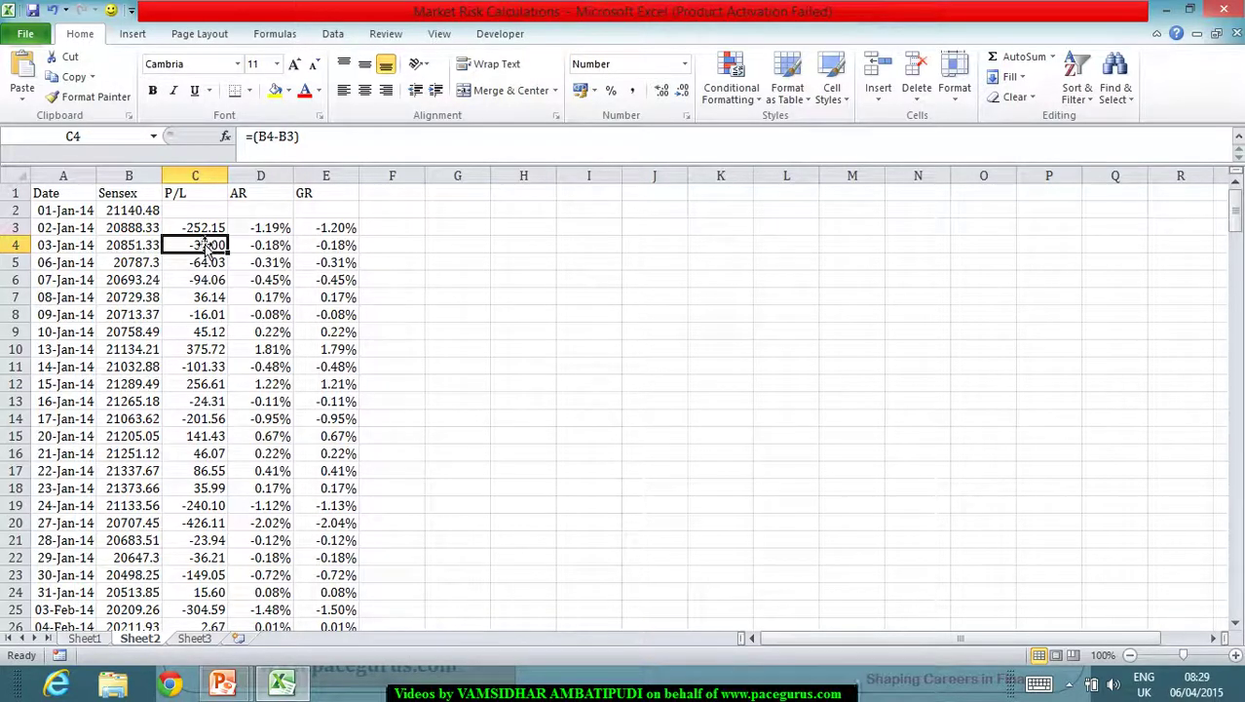
Check the Date column down to its last entry and back, and widen column A slightly
click(74, 211)
key(ctrl+Down)
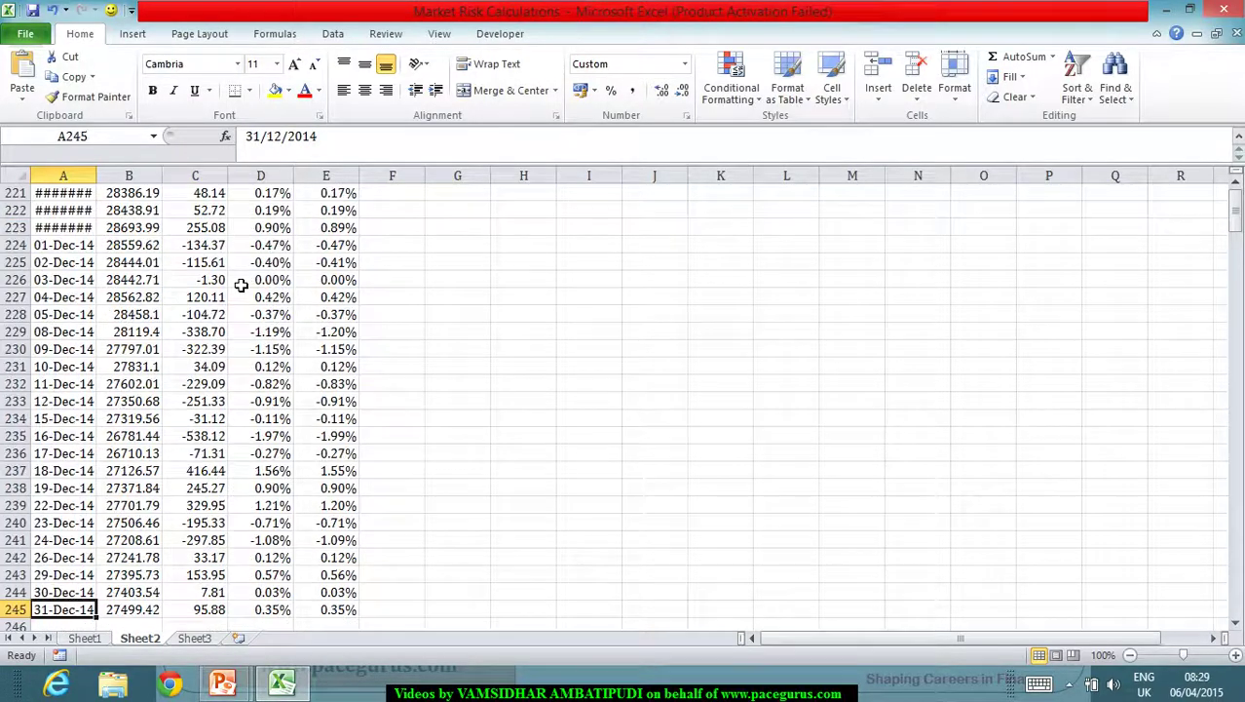
key(ctrl+Up)
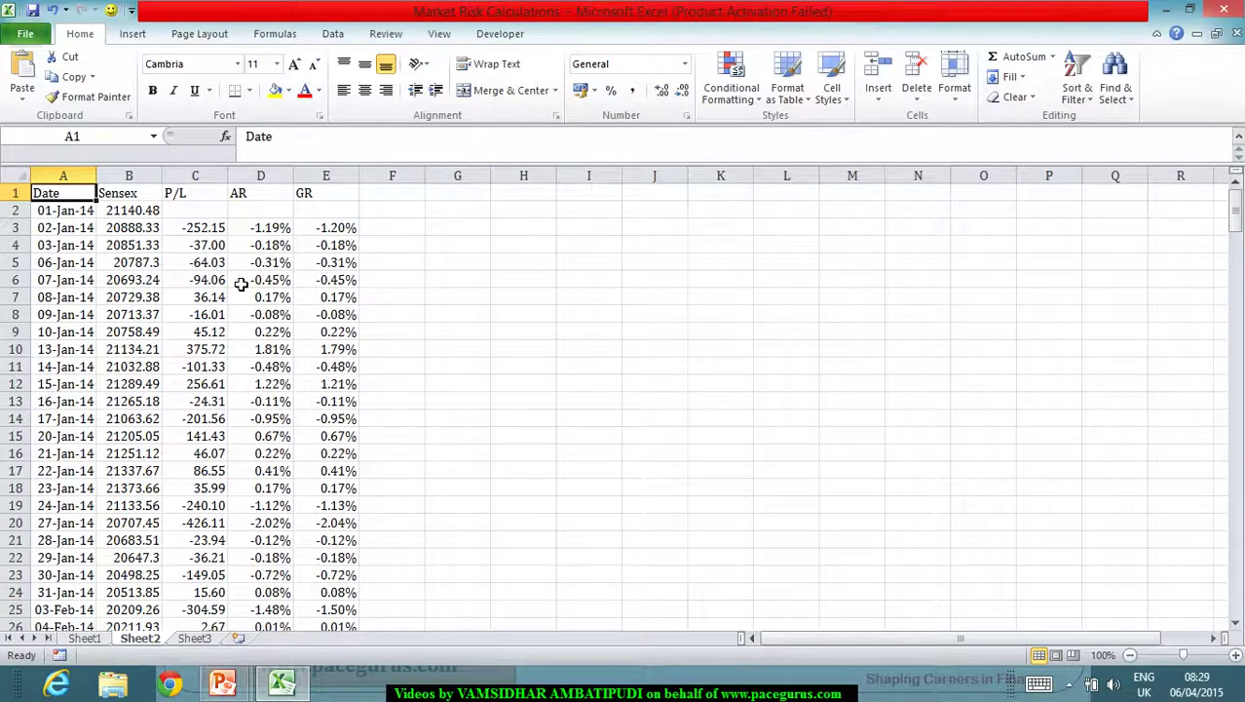
drag(96, 175, 101, 175)
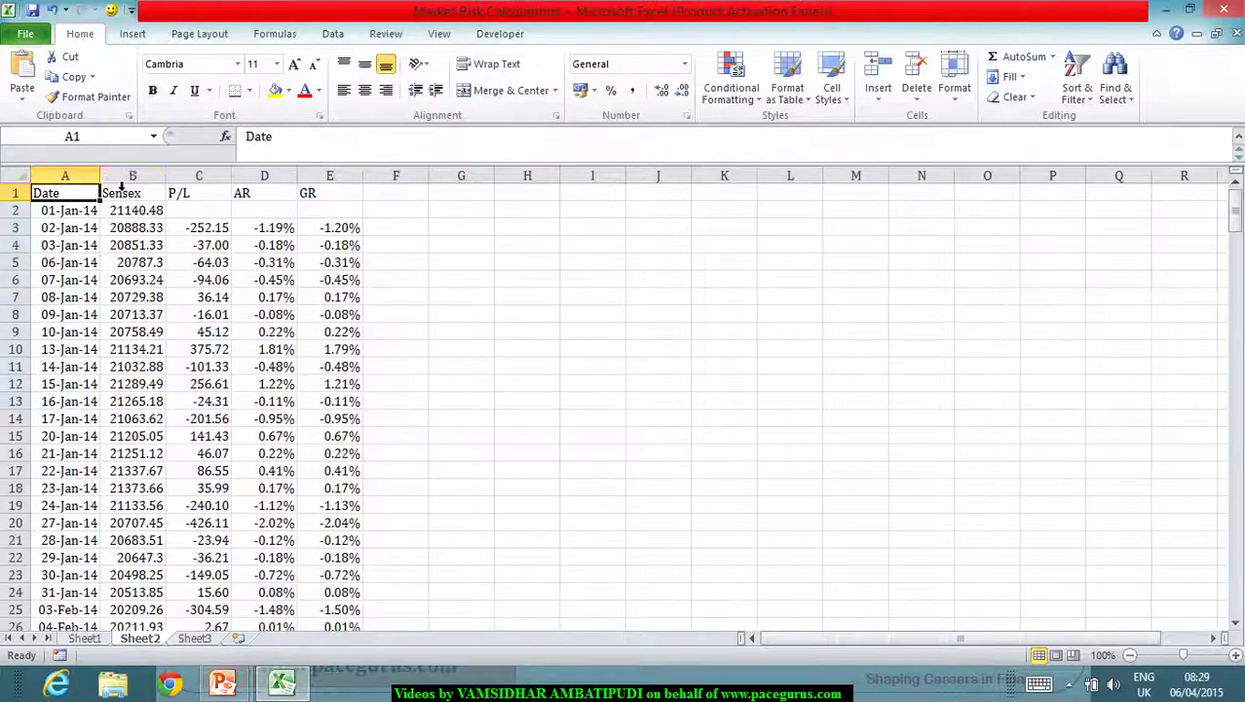
Enter the summary table headers P/L, AR and GR in cells H4, I4 and J4
click(198, 176)
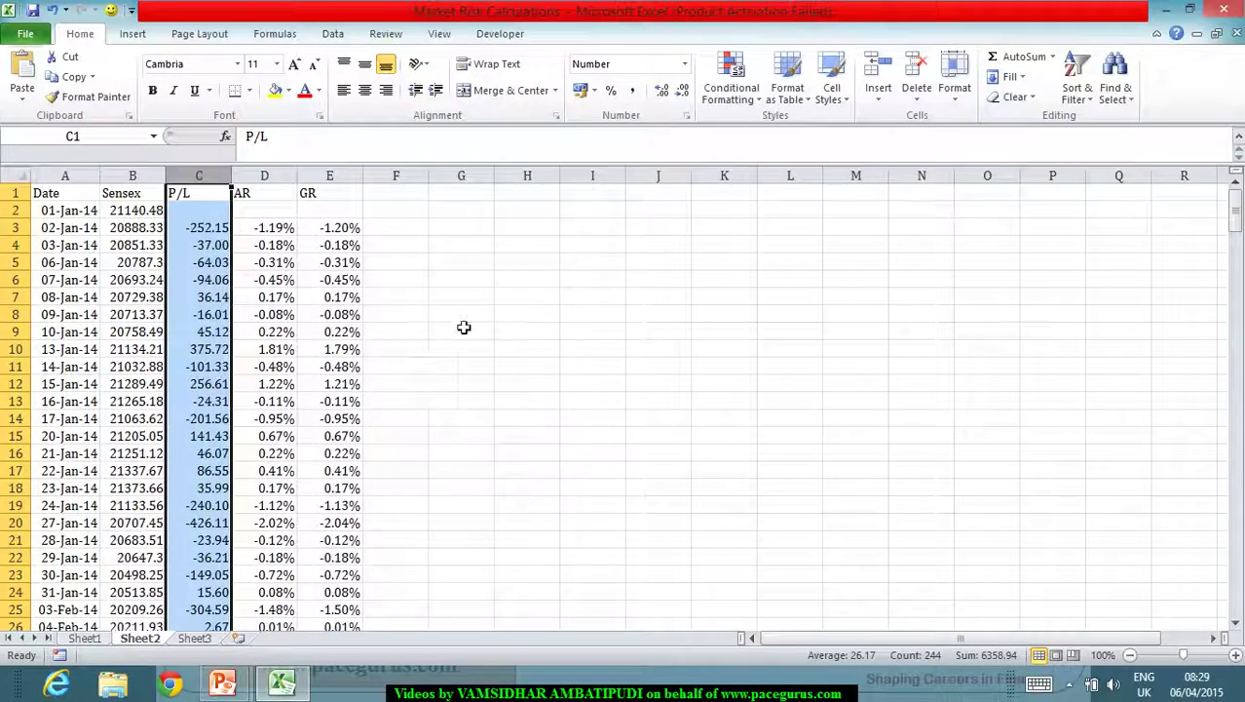
click(482, 280)
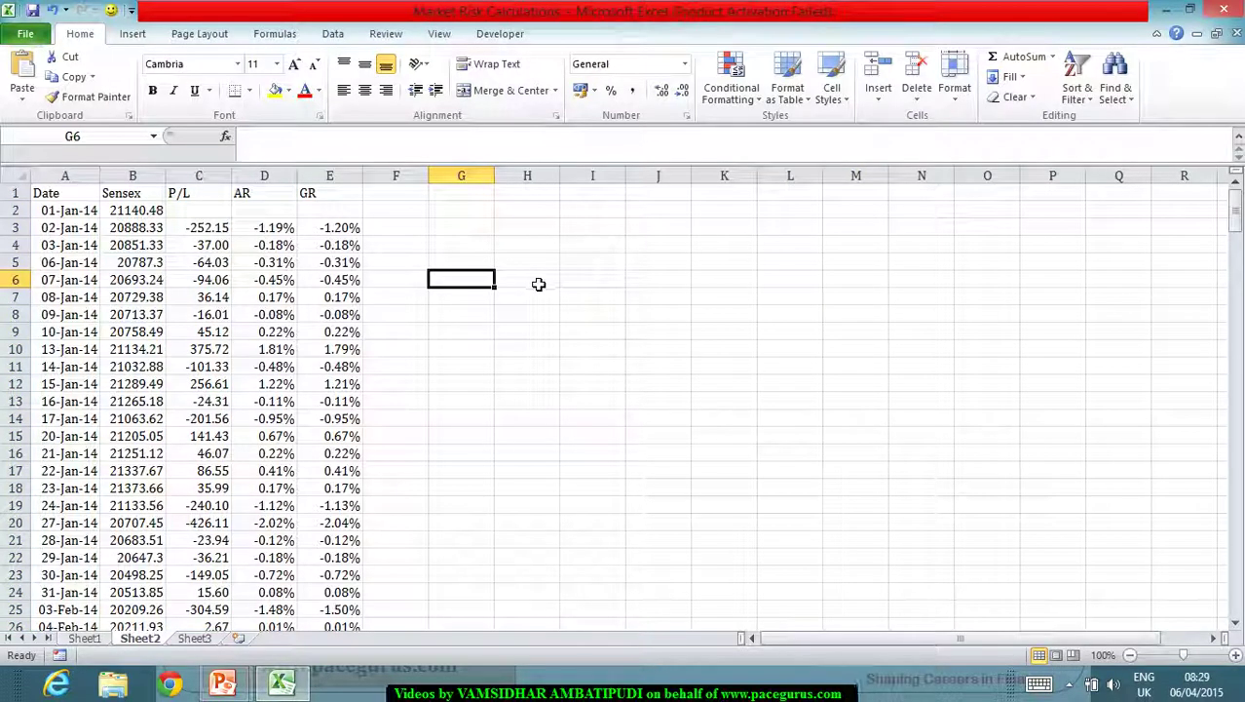
click(486, 250)
click(473, 265)
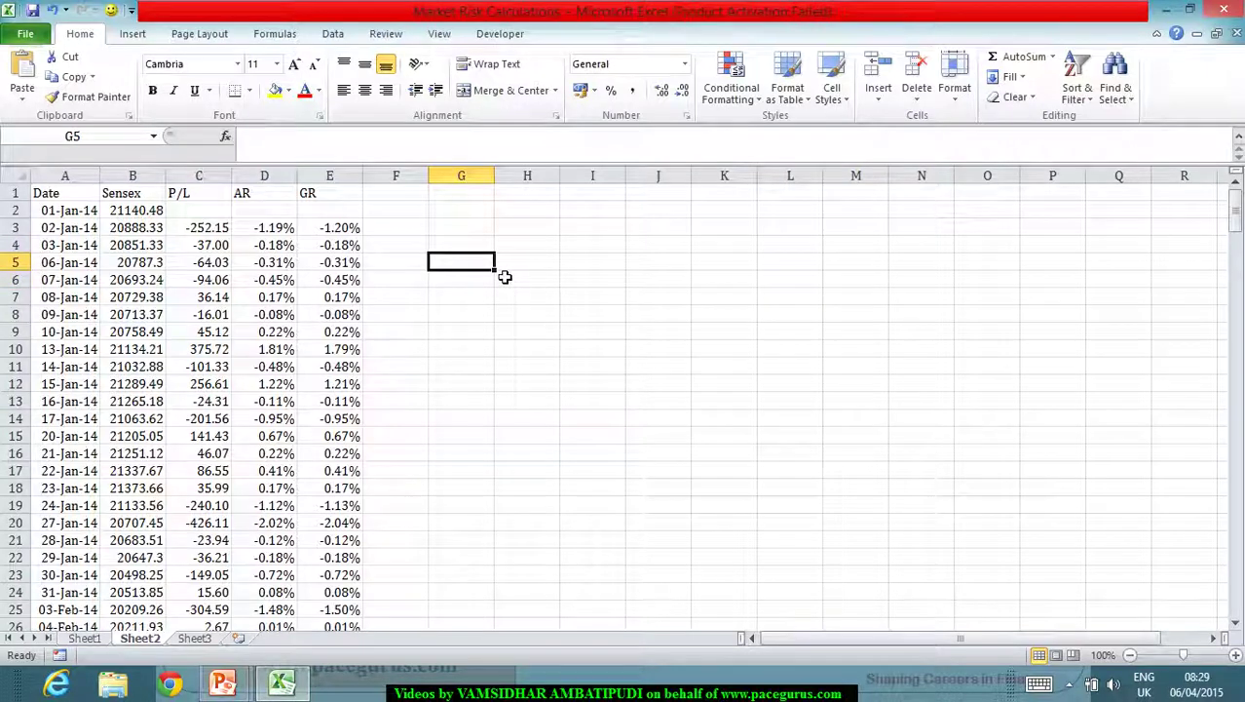
click(551, 250)
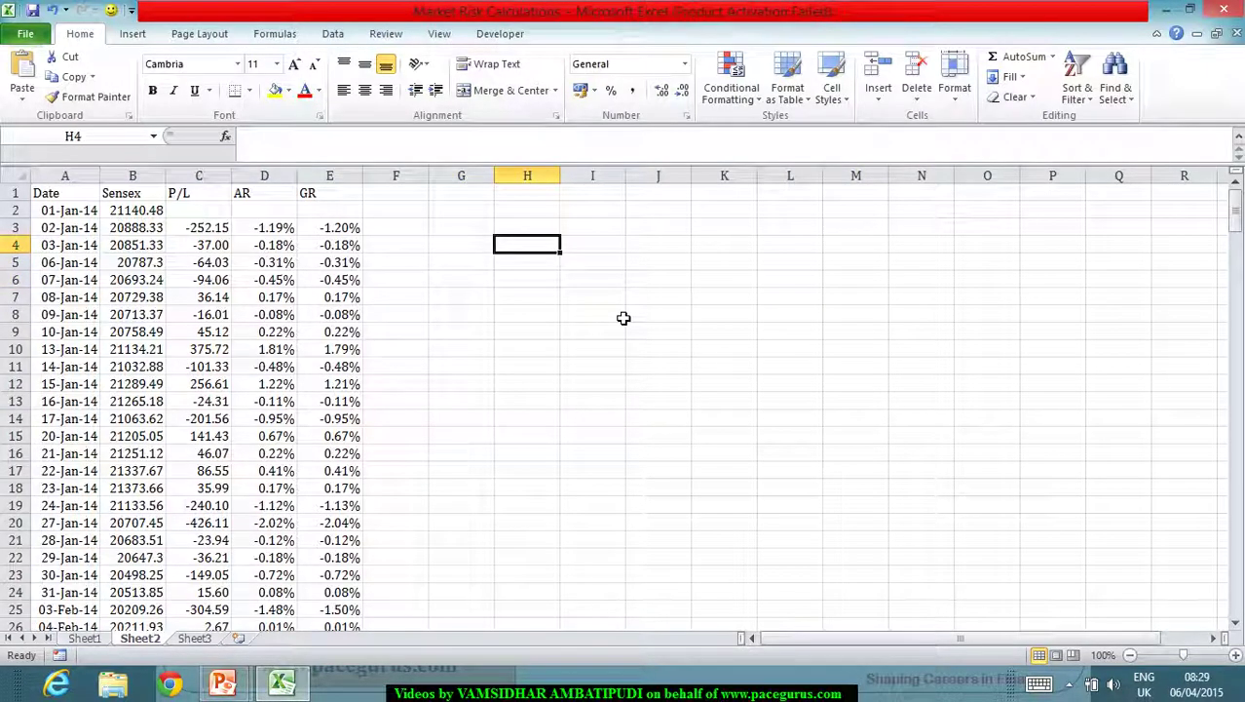
text(P/L)
key(Tab)
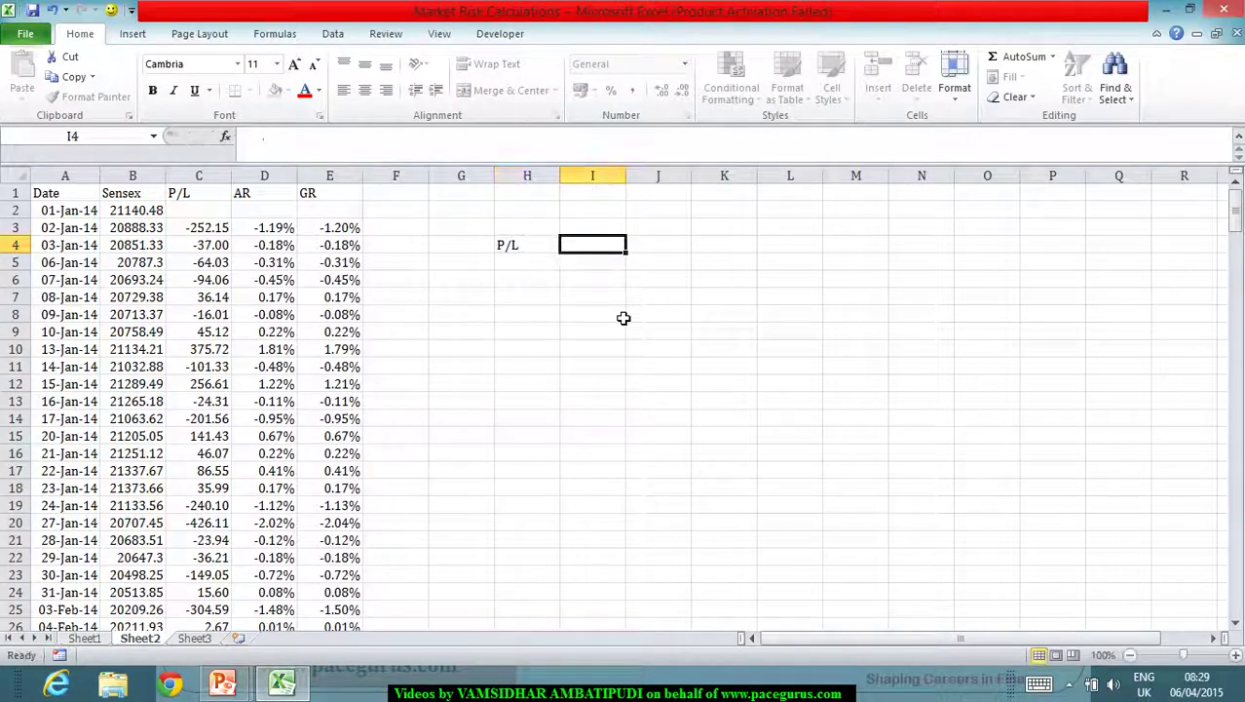
text(AR)
key(Tab)
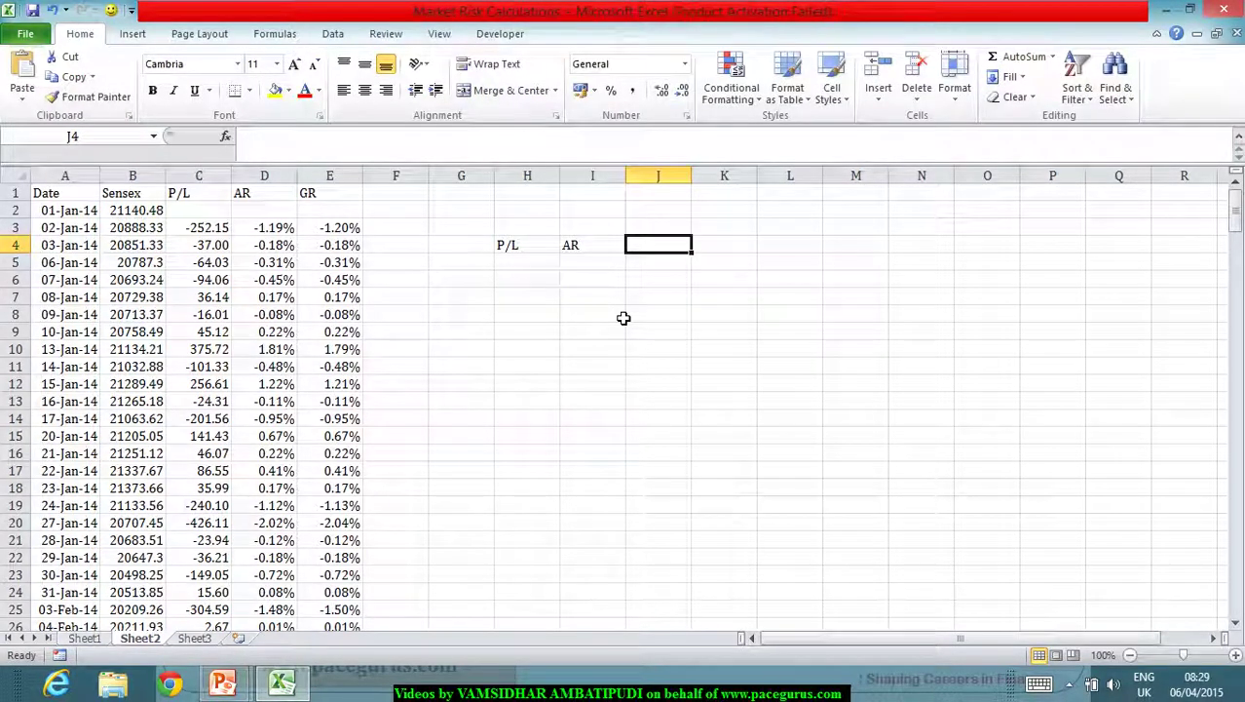
text(GR)
key(Return)
click(476, 265)
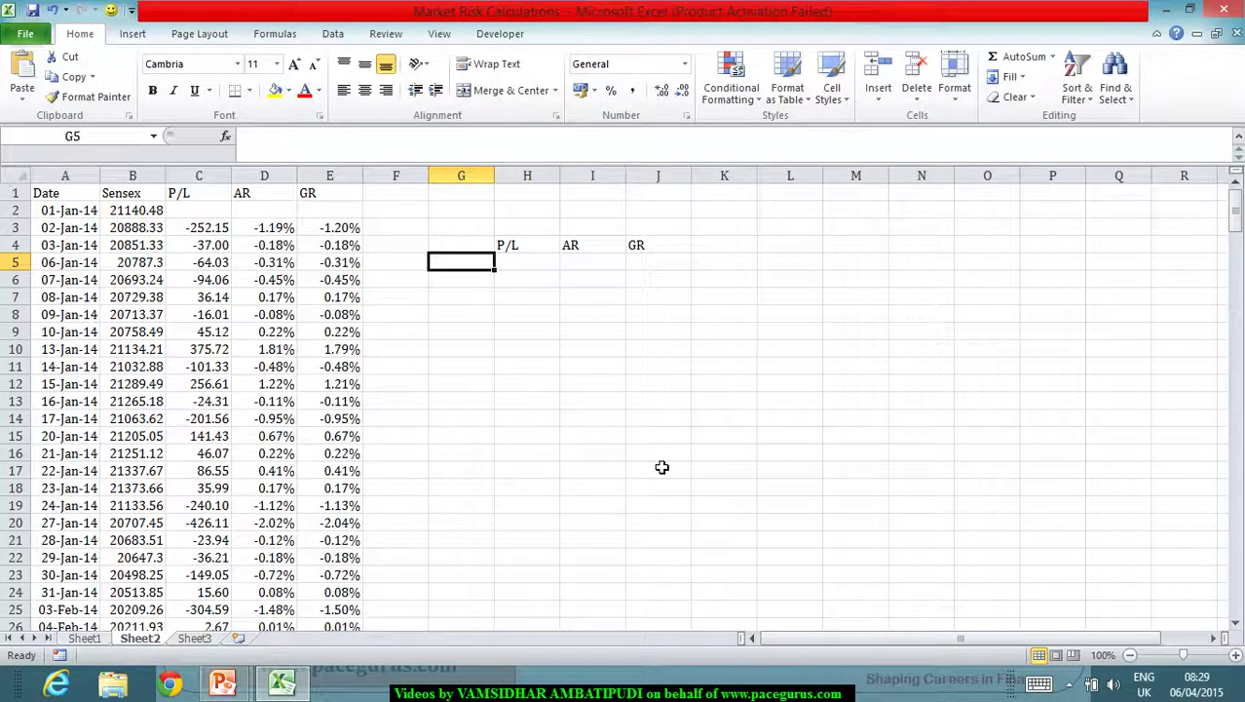
Switch to the Q-Q Plot slide in PowerPoint, handwrite Excess Kurtosis under Skewness with both braced to 0, and return to the workbook
key(alt+Tab)
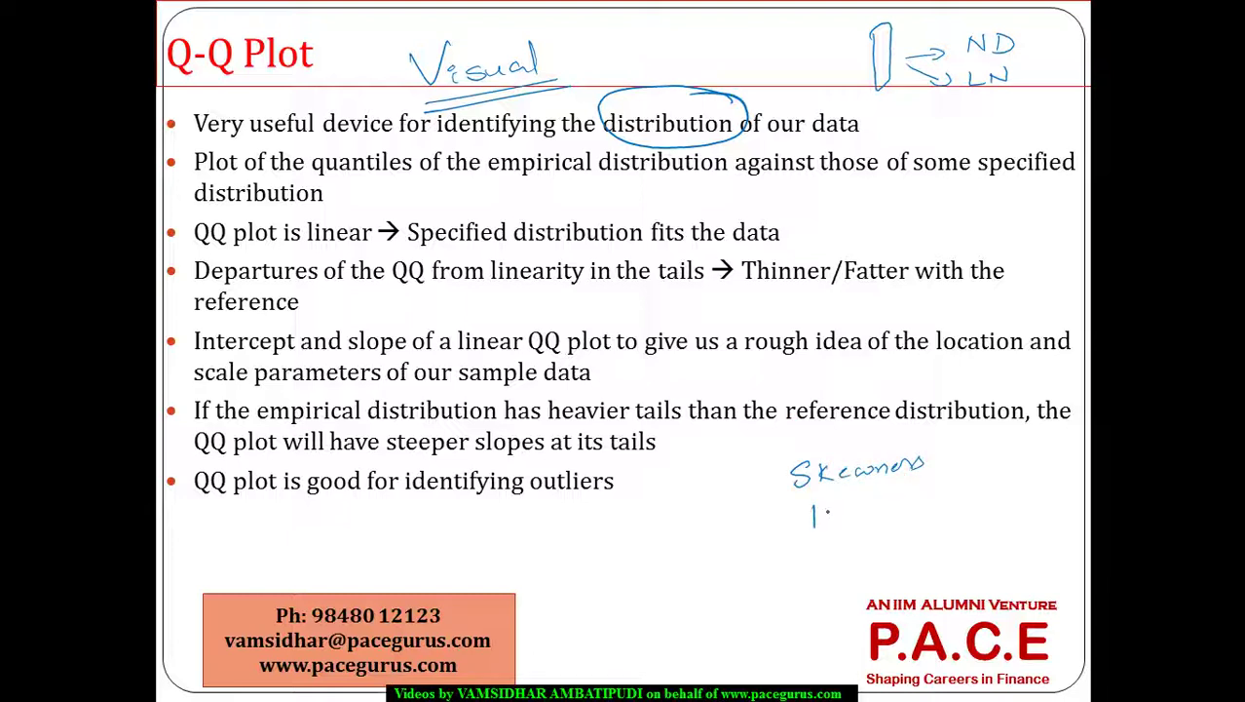
mouse_move(862, 514)
mouse_down()
mouse_move(917, 506)
mouse_move(953, 505)
mouse_up()
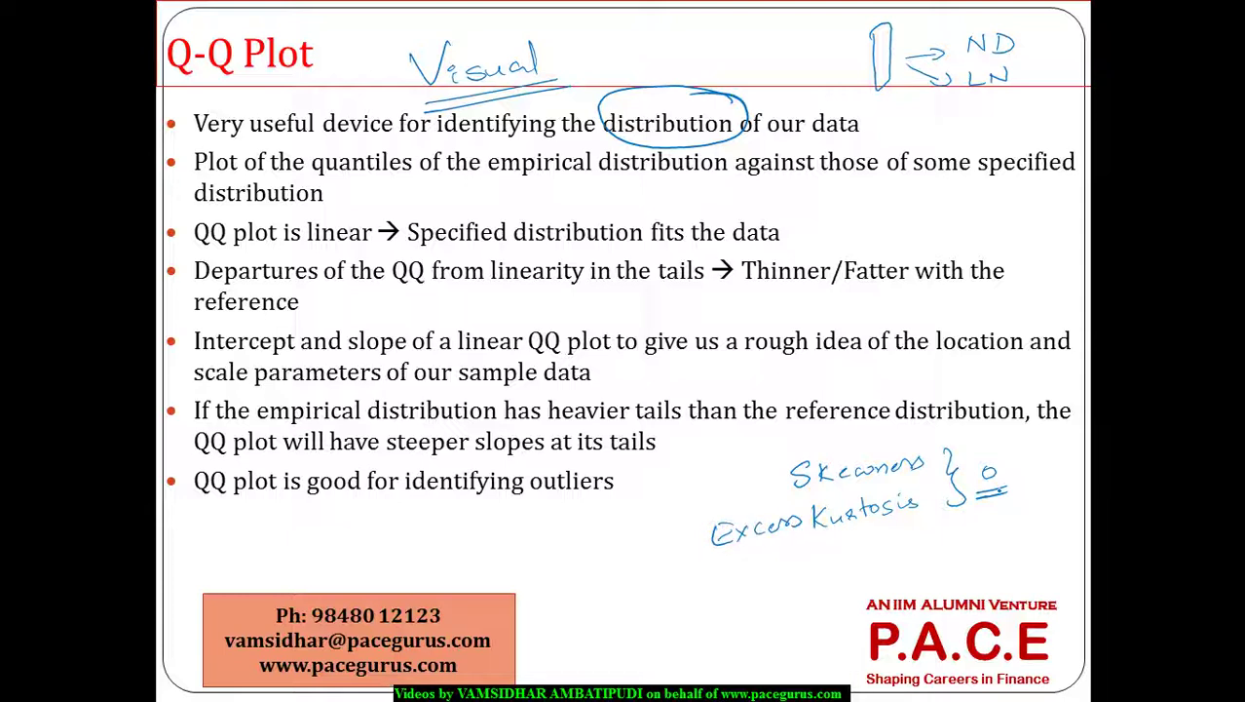
key(alt+Tab)
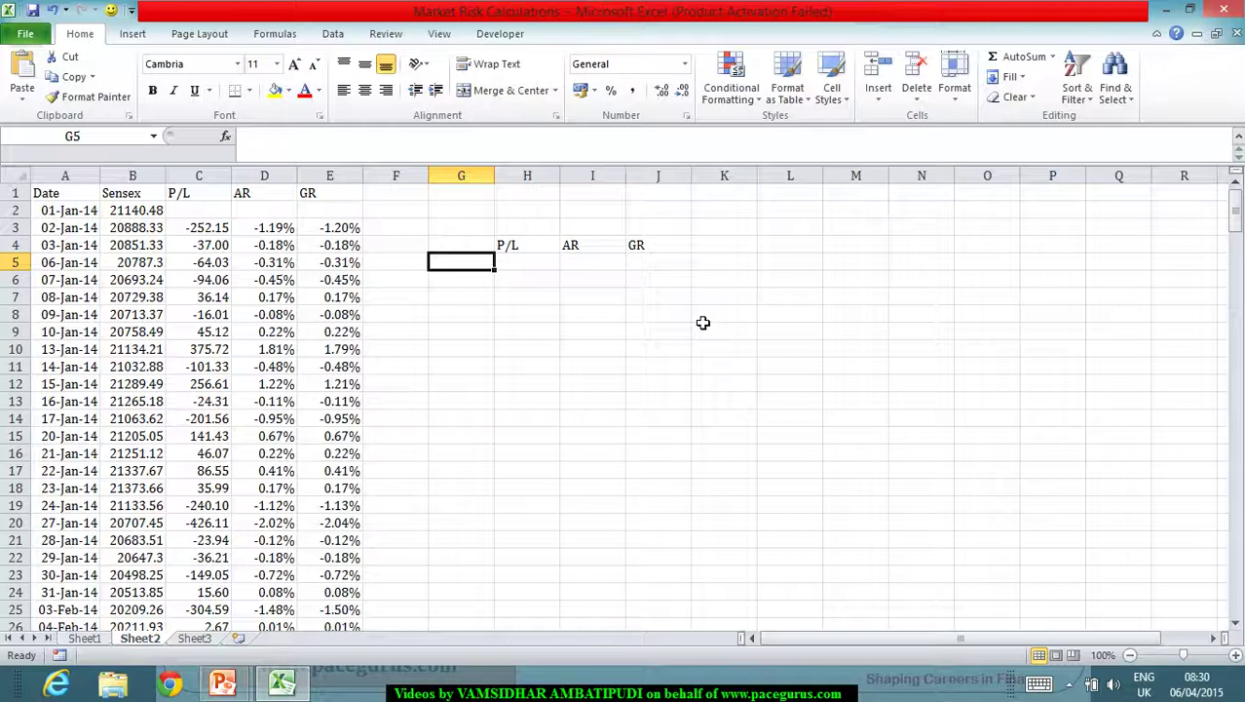
Label G5 as Mean and calculate the average of the P/L column in H5 with =AVERAGE(C:C)
text(Mean)
key(Tab)
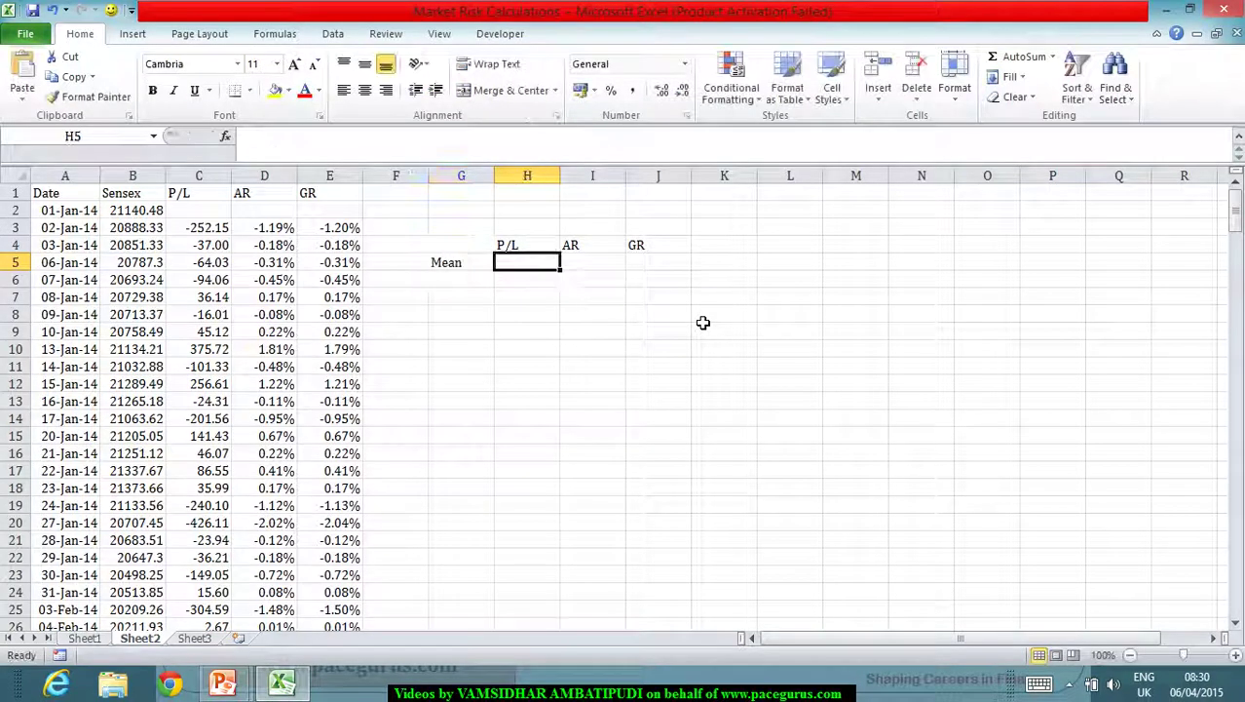
text(=Ave)
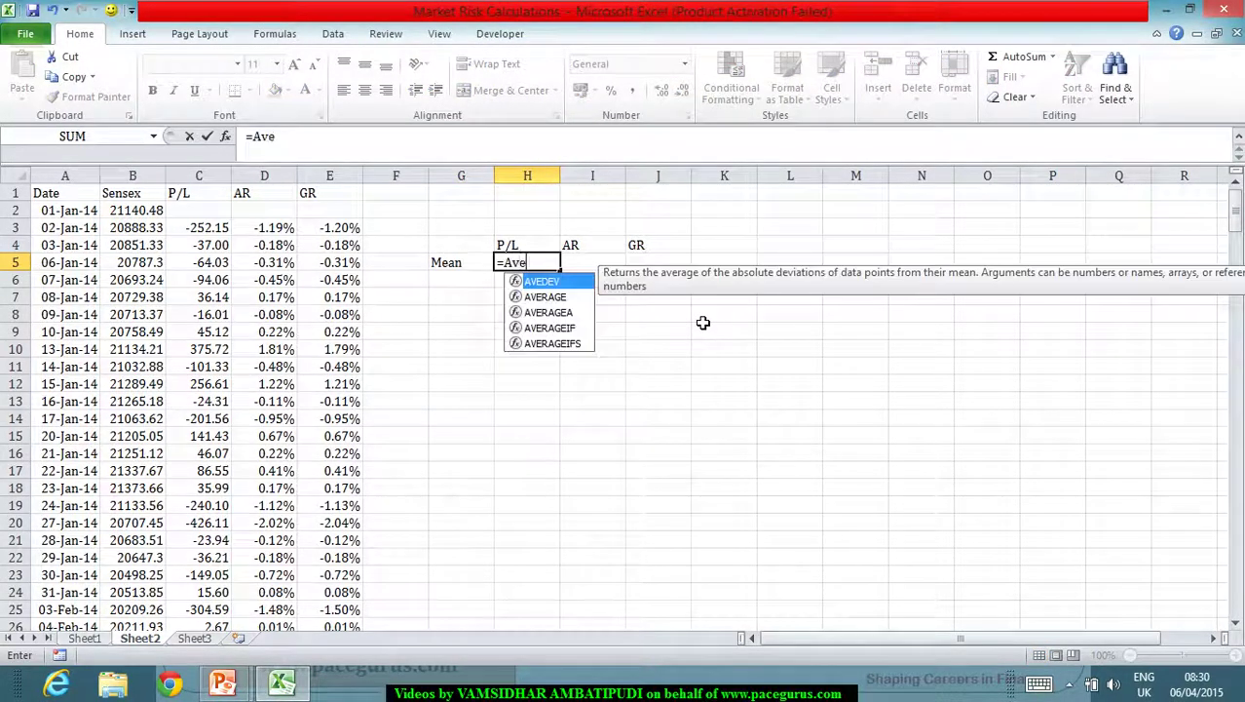
key(Down)
key(Tab)
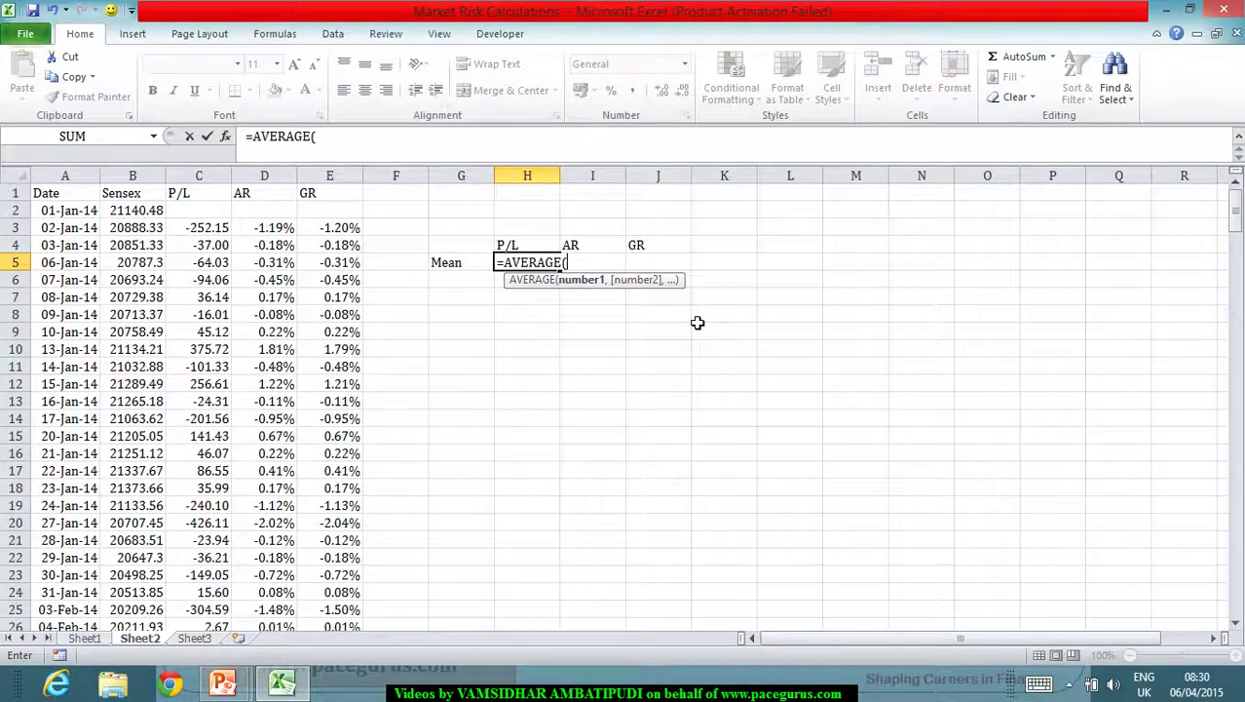
click(199, 175)
key(Tab)
click(546, 266)
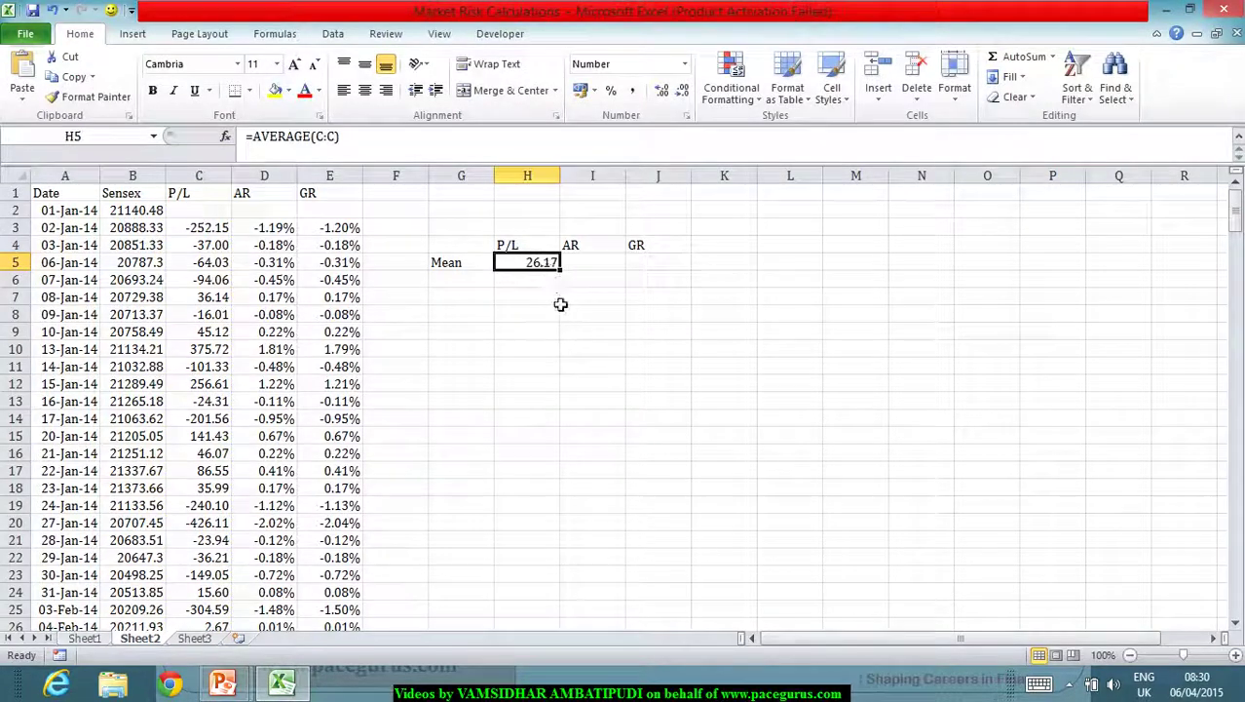
Copy the mean formula across to I5:J5 and format those two cells as percentages with two decimals
drag(560, 271, 675, 279)
click(600, 265)
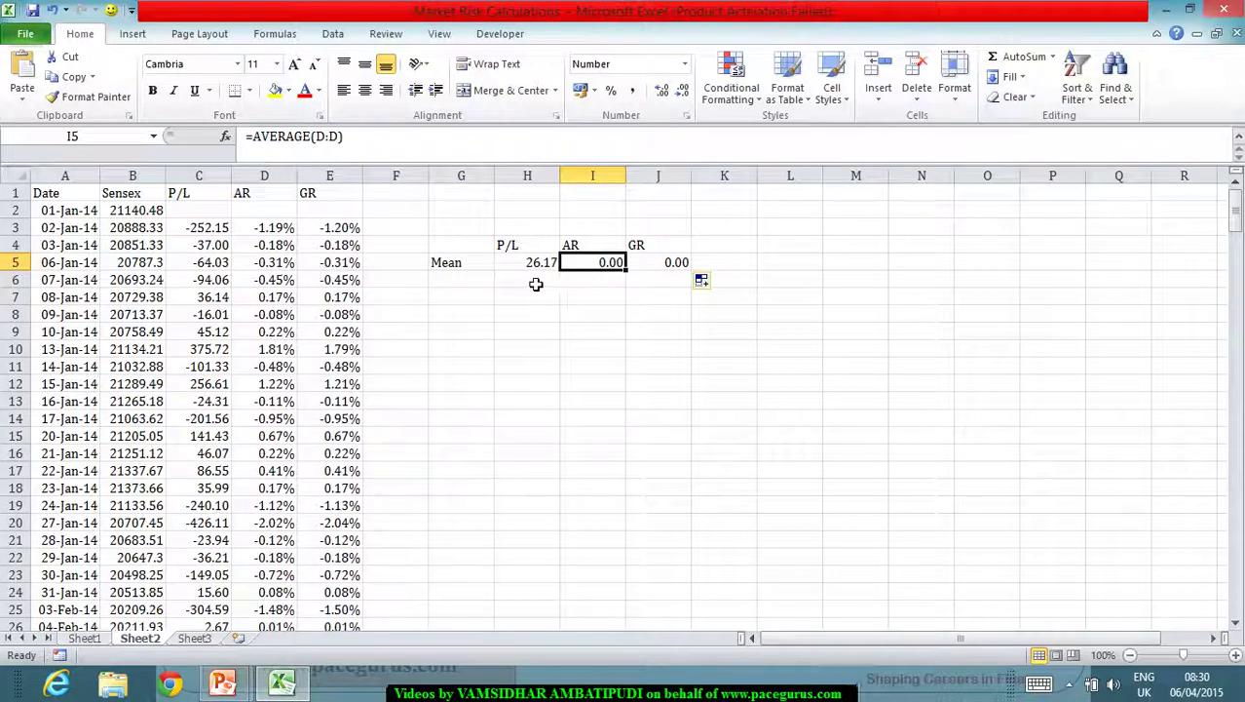
drag(592, 265, 677, 265)
click(611, 90)
click(660, 93)
click(660, 93)
click(659, 448)
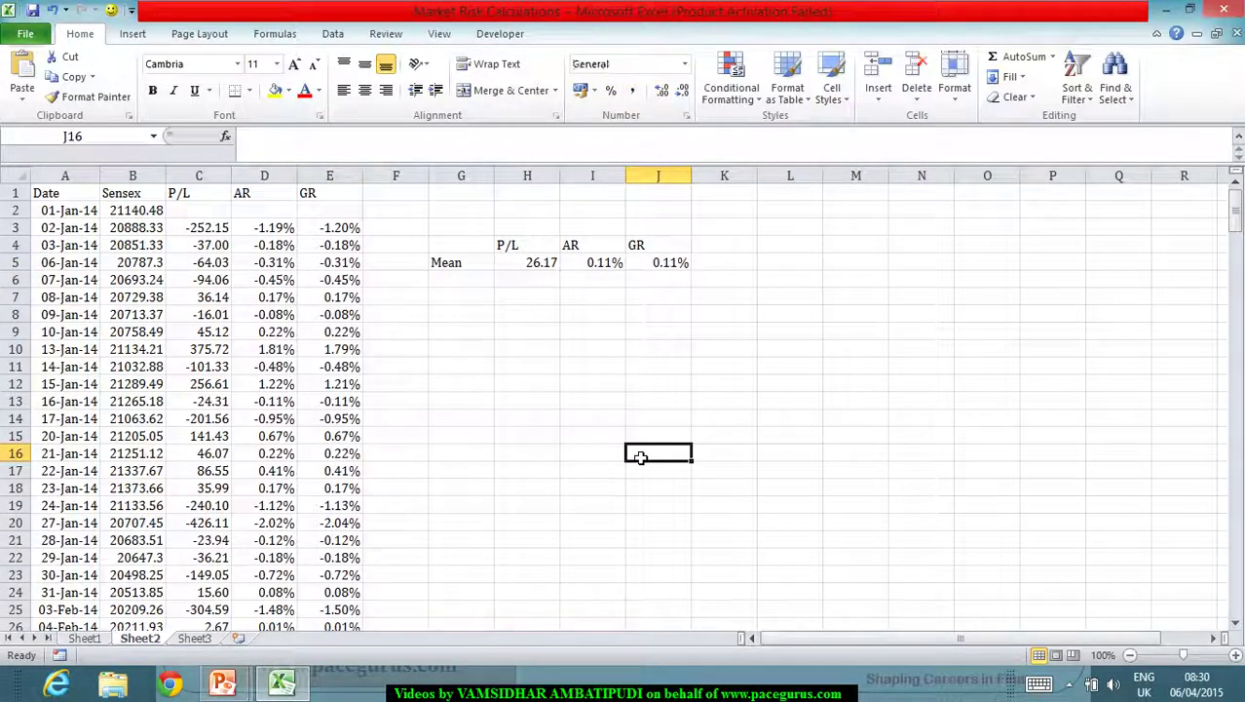
click(588, 263)
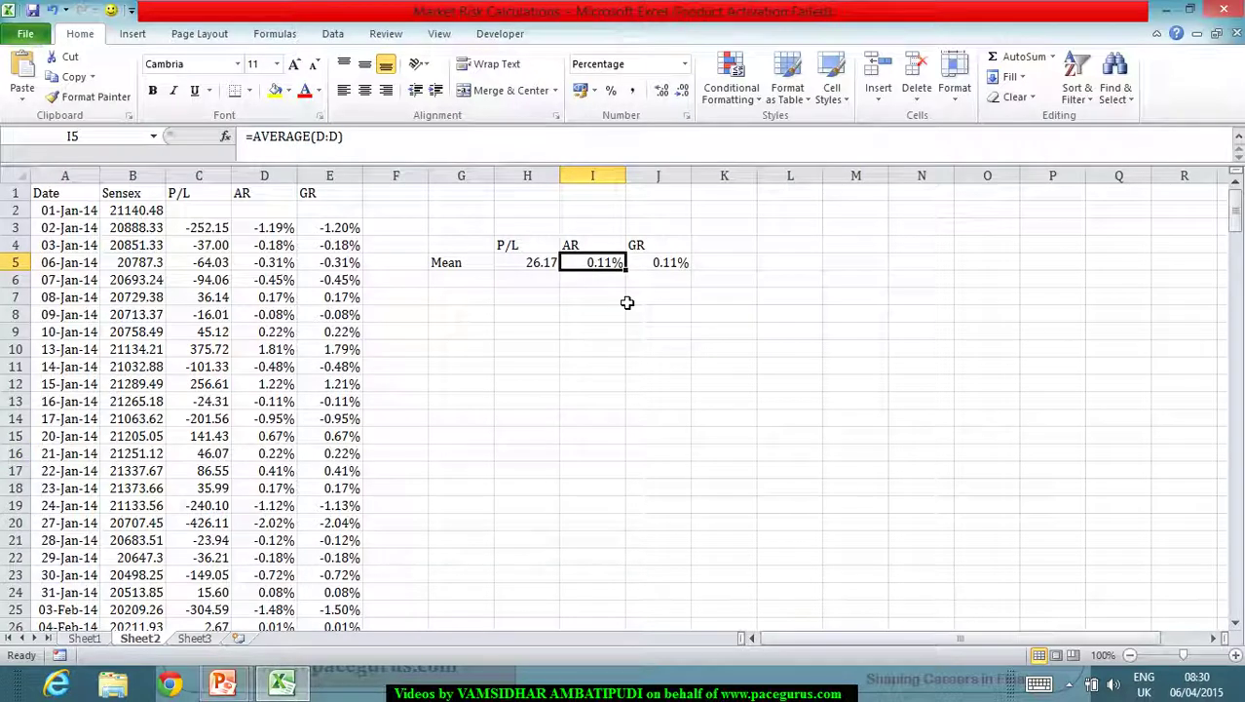
click(670, 266)
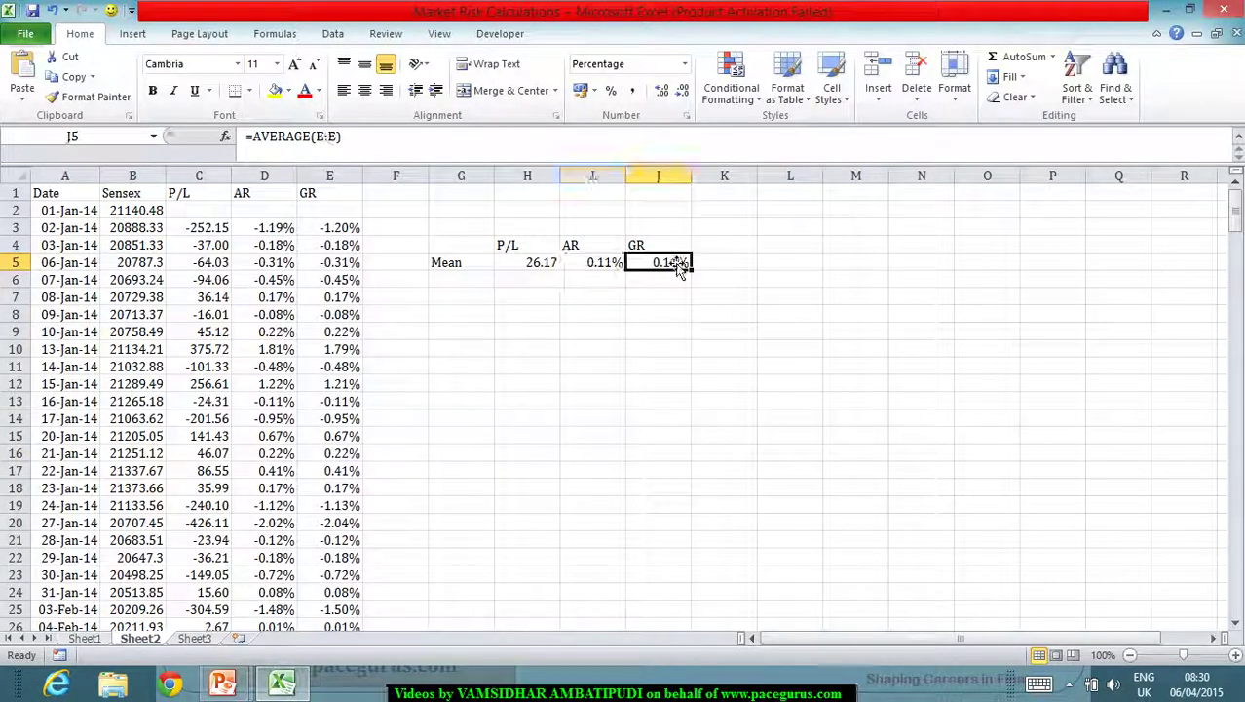
Label G6 as Std Dev and calculate the P/L sample standard deviation in H6 with =STDEV.S(C:C)
click(459, 282)
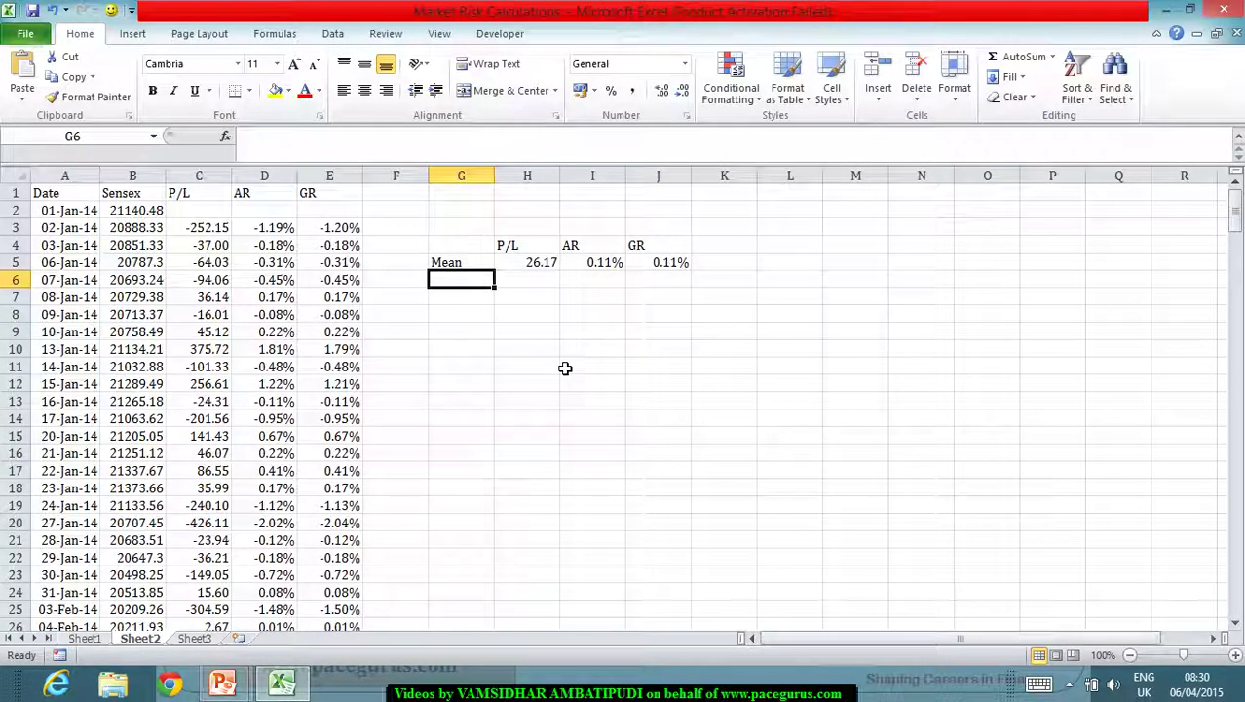
text(St)
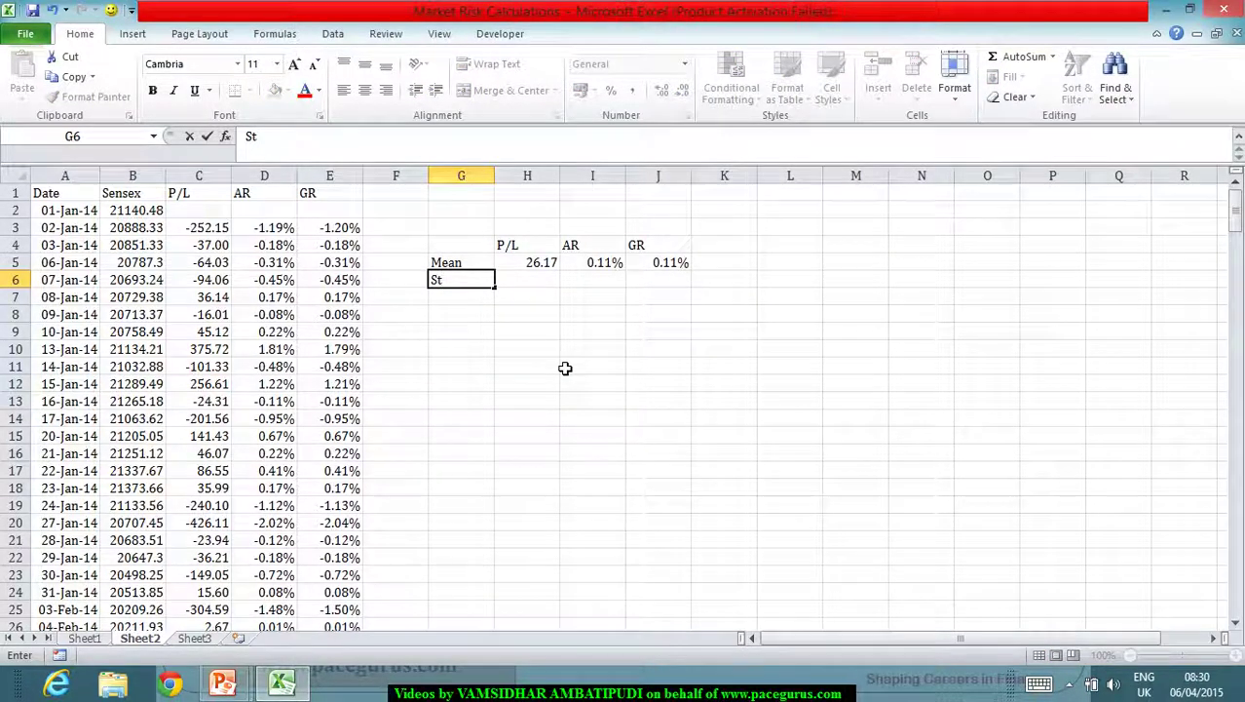
text(d Dev)
key(Tab)
text(=Stdev)
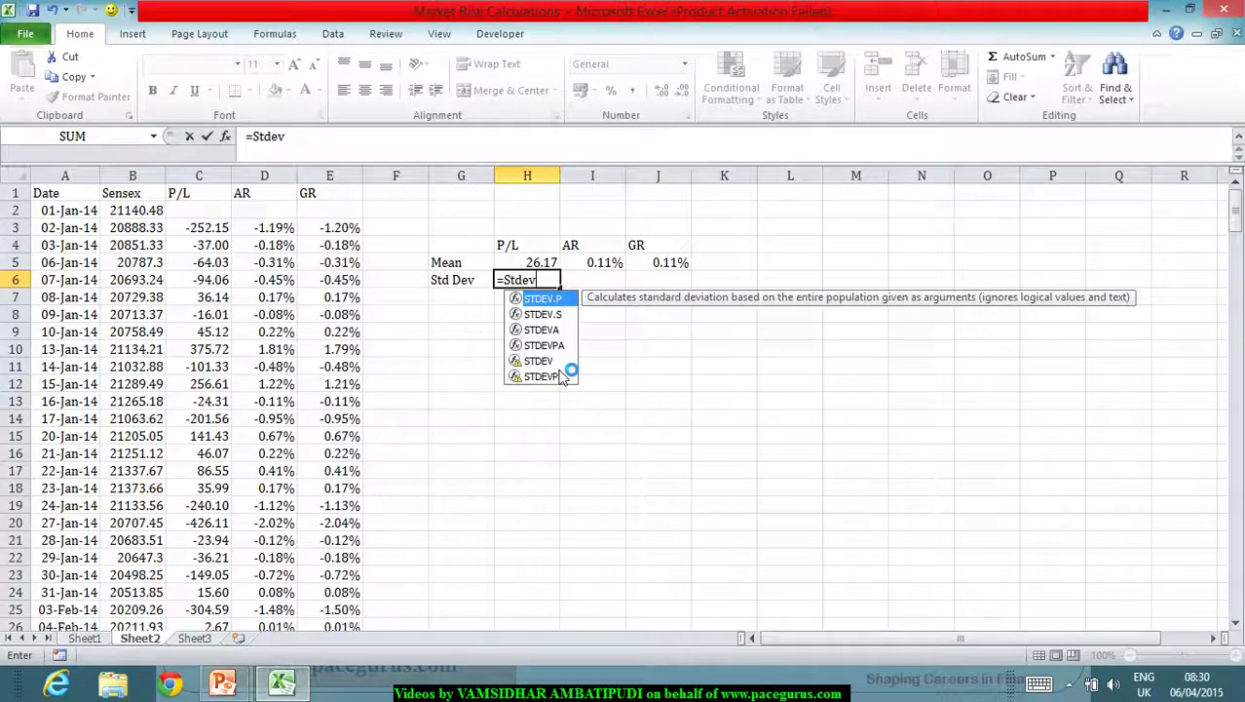
key(Tab)
click(199, 175)
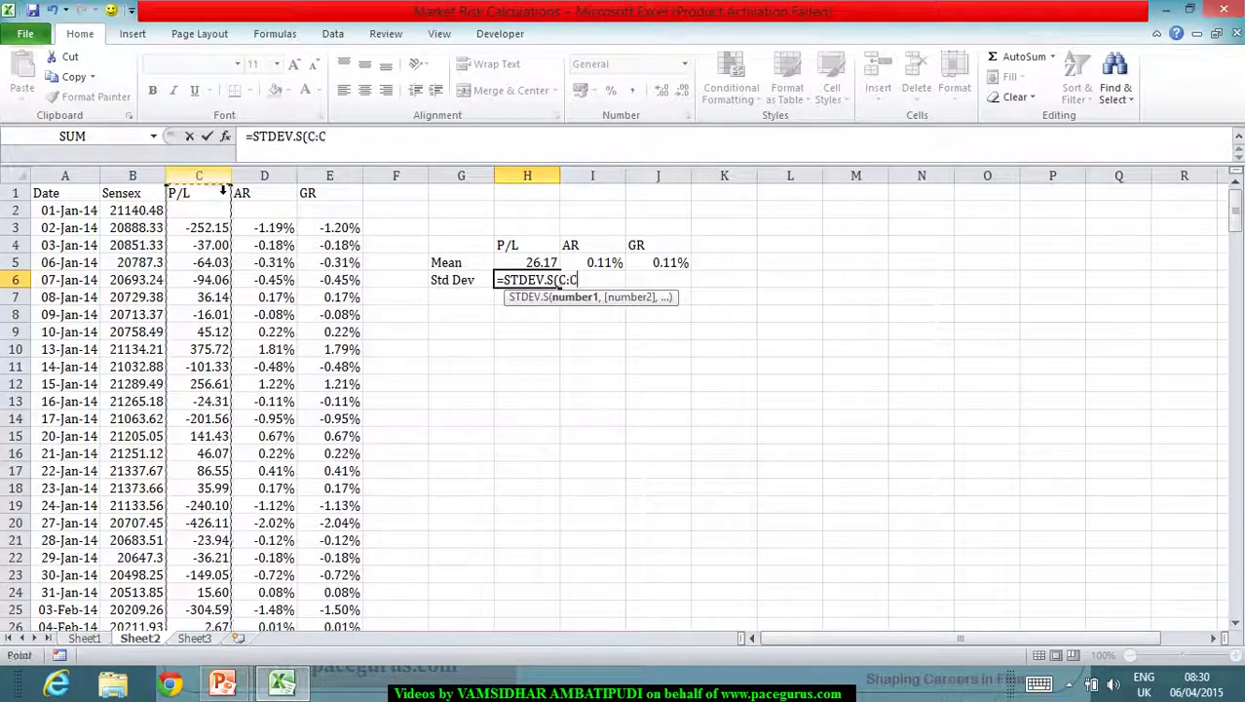
key(Tab)
click(522, 280)
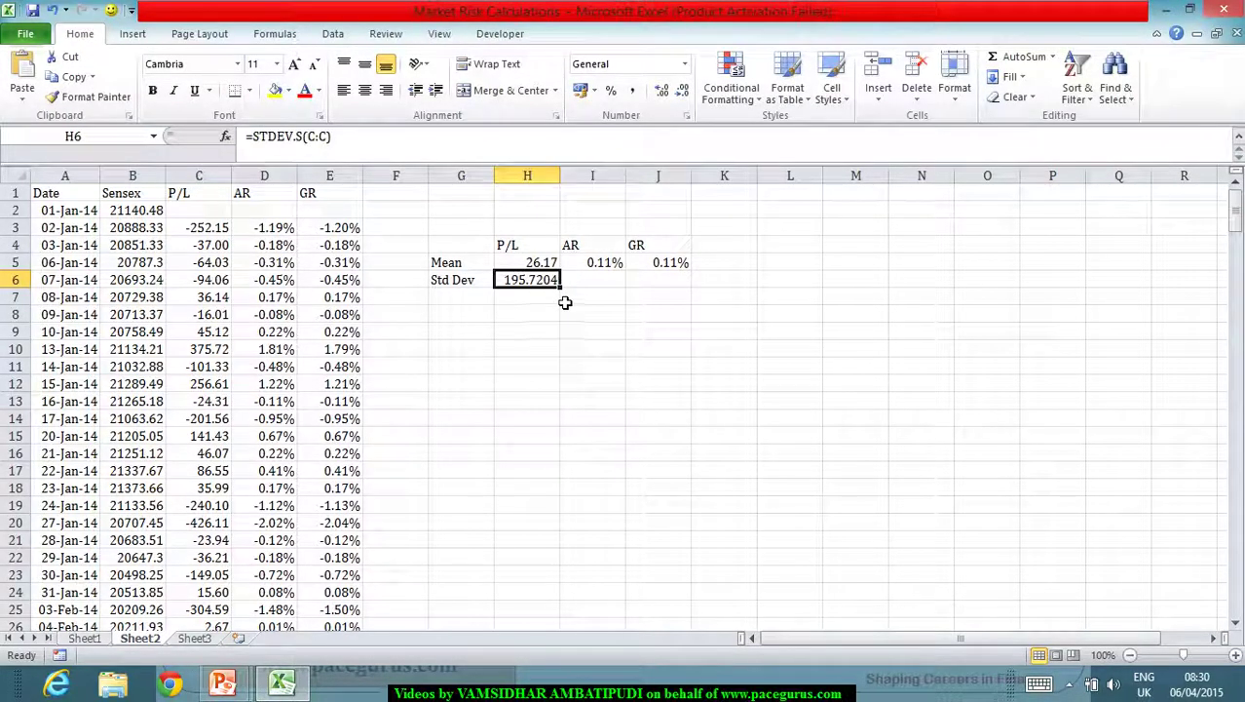
Copy the standard deviation formula across to I6:J6 and format both cells as percentages with two decimals
drag(565, 295, 693, 292)
drag(596, 280, 682, 280)
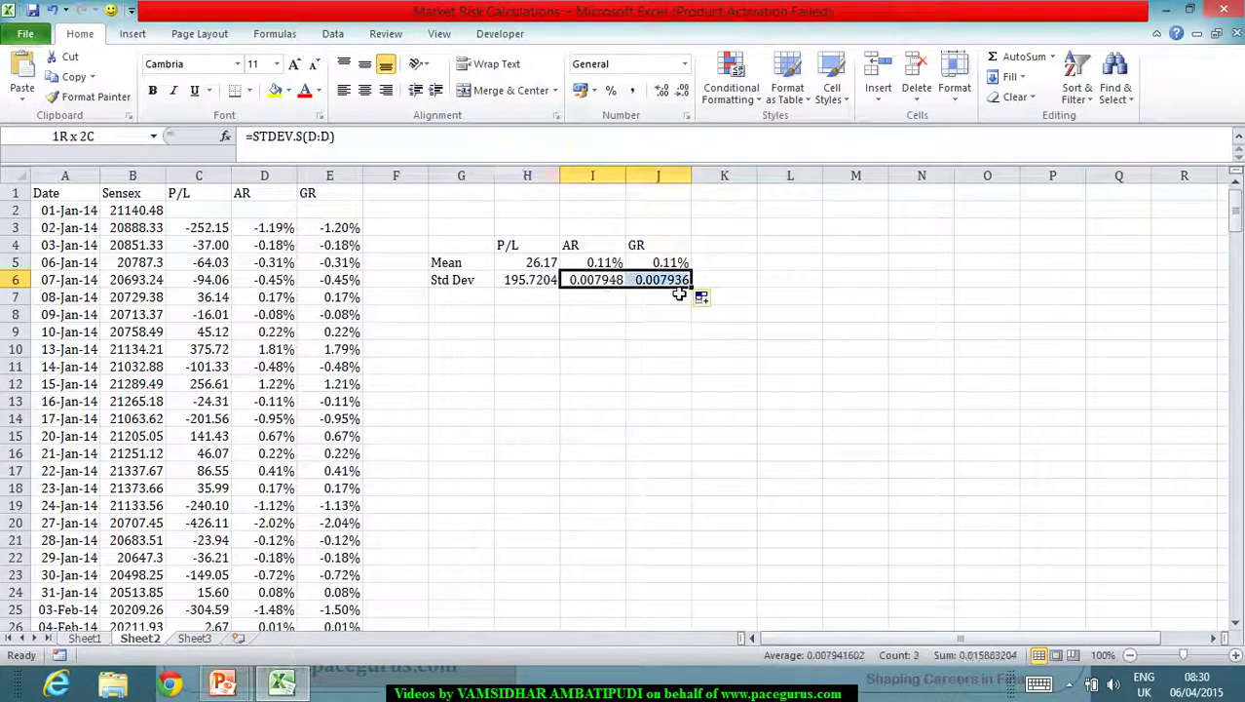
click(611, 90)
click(661, 93)
click(661, 93)
click(593, 400)
Label G7 as Skewness and calculate the skewness of the P/L column in H7 with =SKEW(C:C)
click(476, 298)
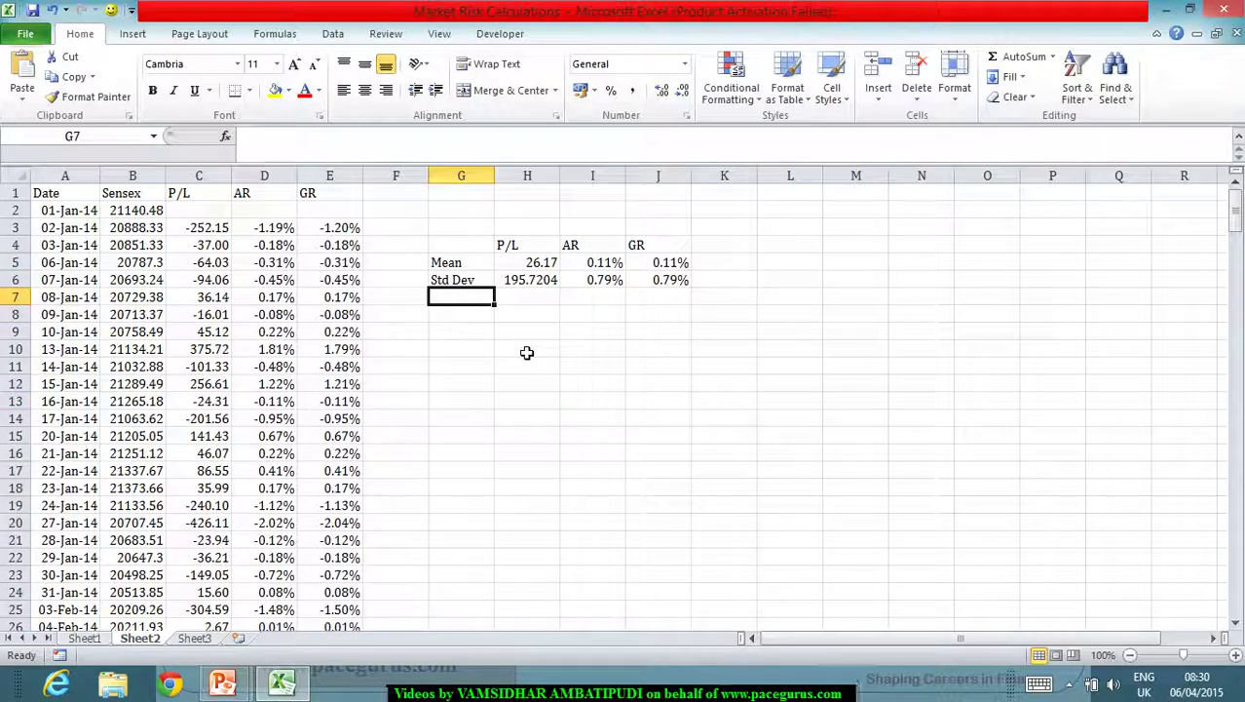
text(Skewness)
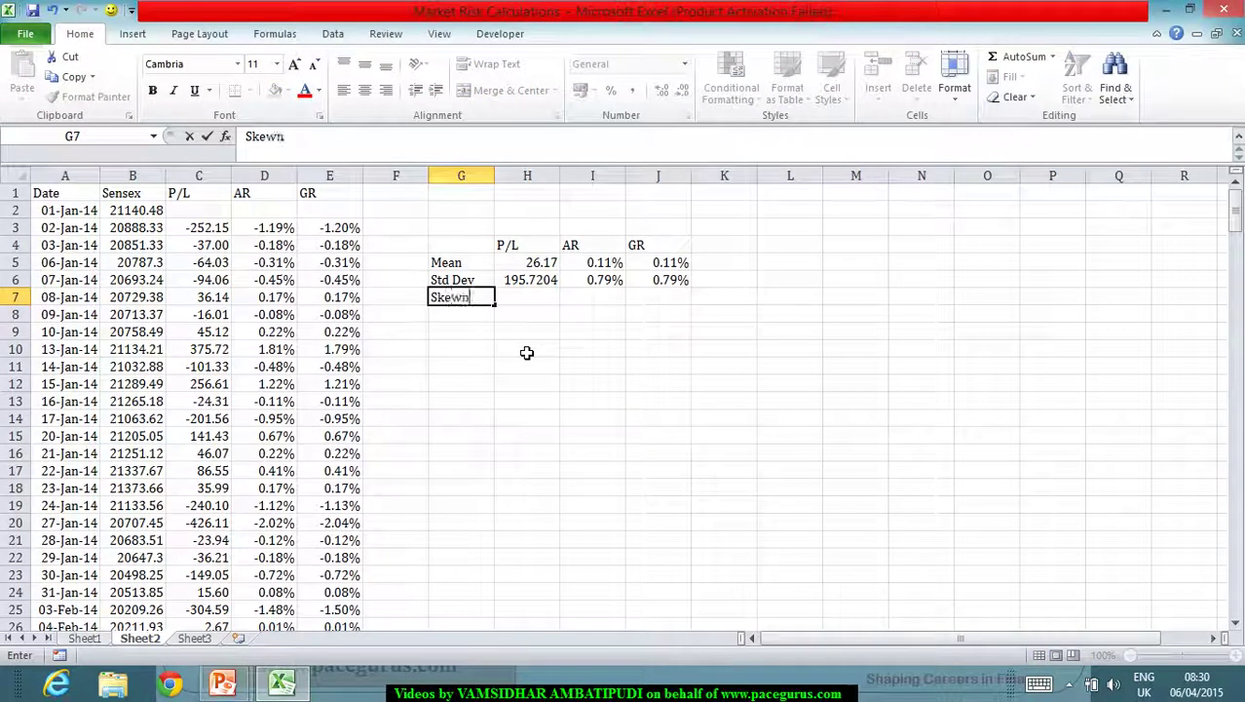
key(Tab)
text(=ske)
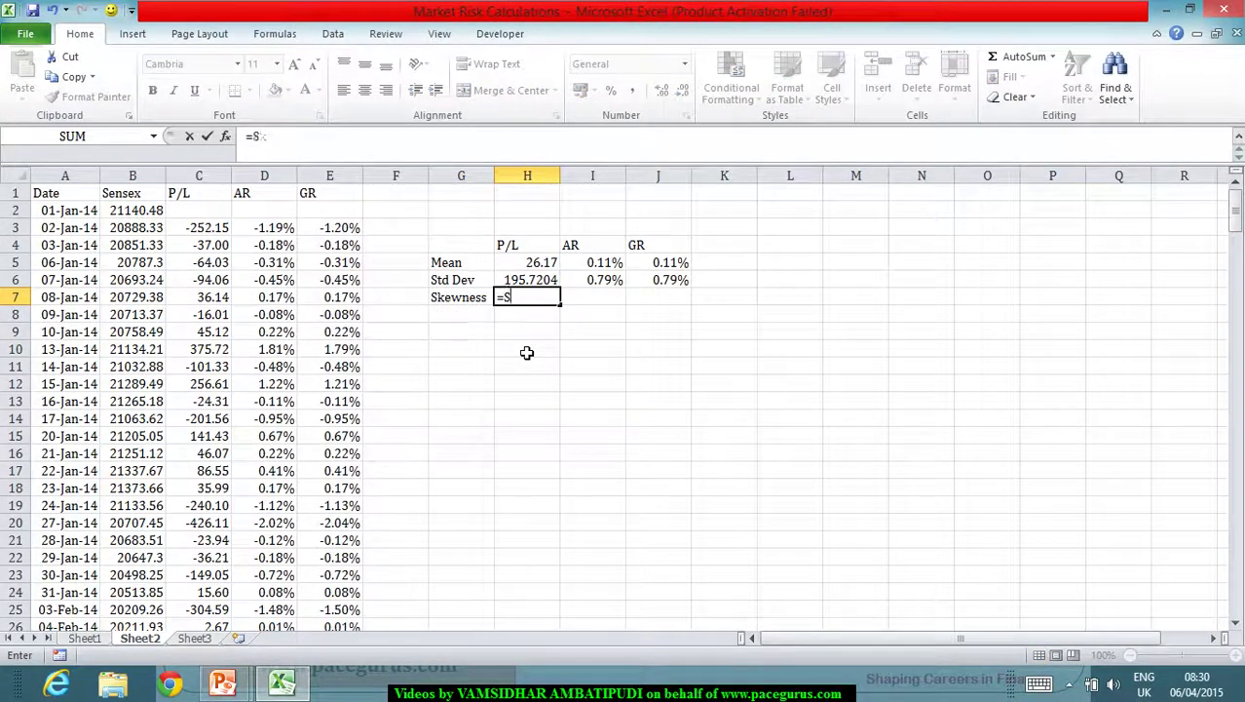
key(Tab)
click(199, 175)
key(Tab)
click(534, 296)
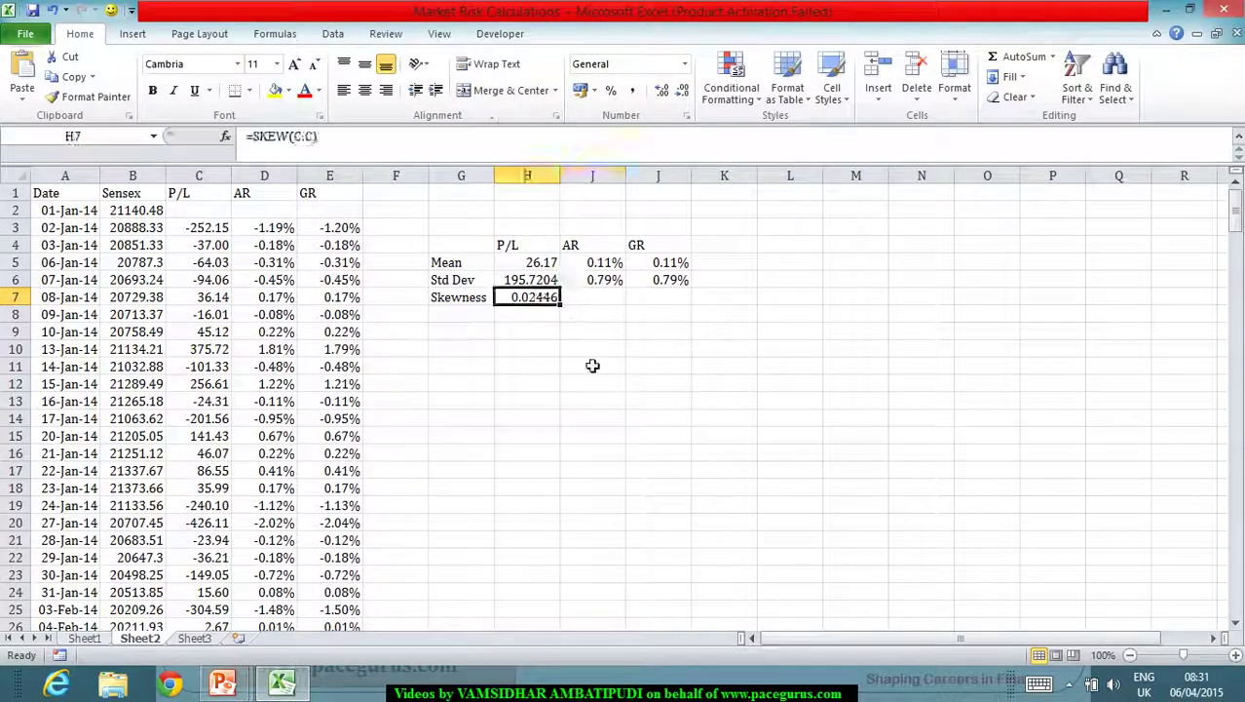
Copy the skewness formula from H7 across to the AR and GR columns in I7:J7
drag(562, 305, 677, 311)
click(615, 367)
drag(585, 298, 672, 301)
click(623, 368)
click(458, 297)
Label G8 as Kurtosis and calculate the kurtosis of the P/L column in H8 with =KURT(C:C)
click(459, 316)
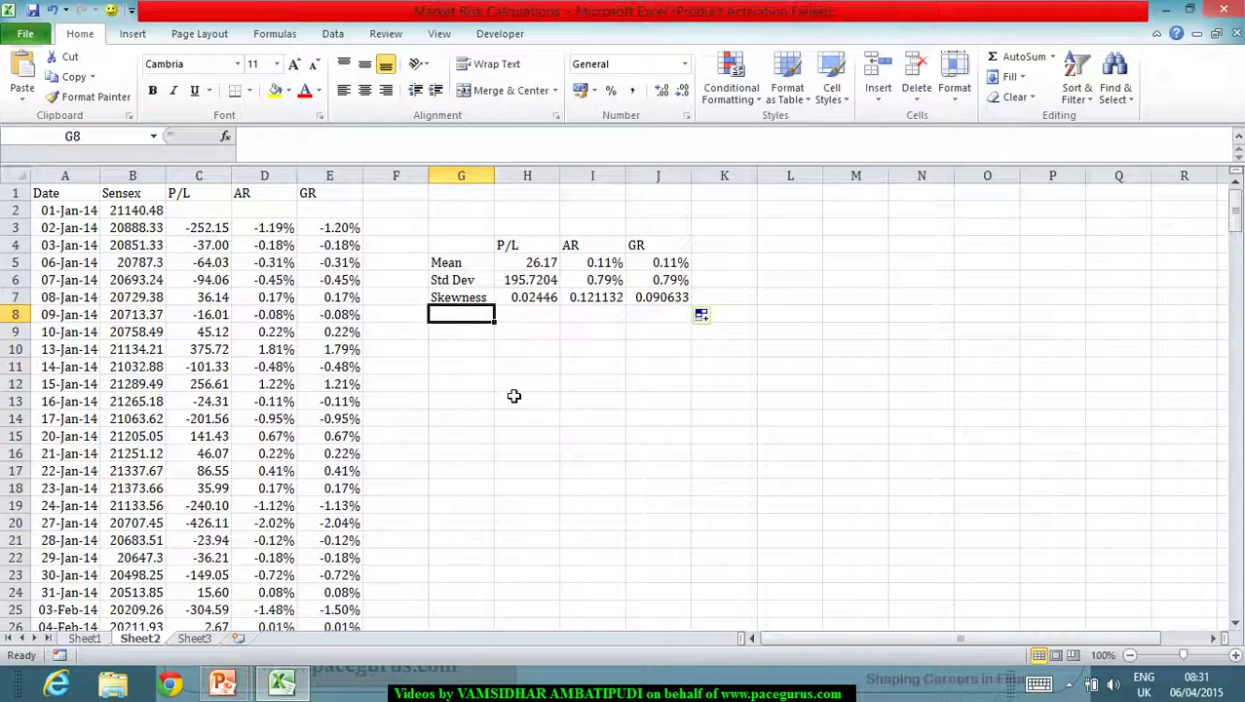
text(Kurto)
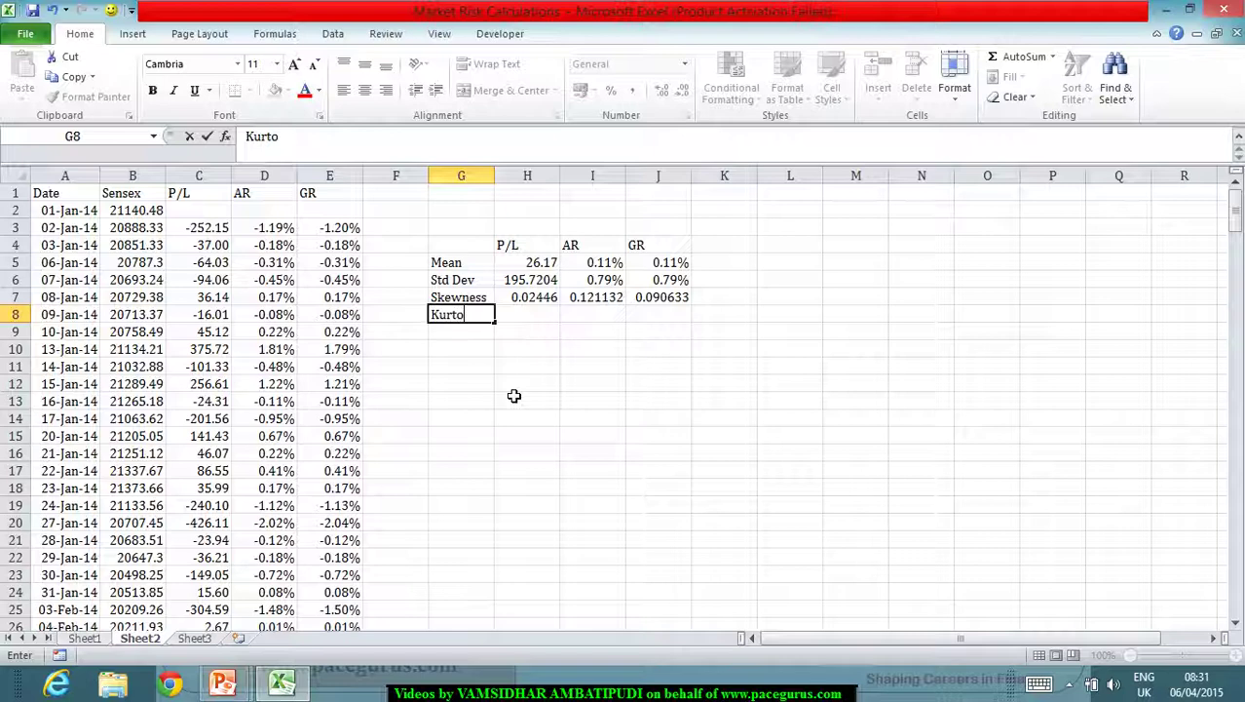
text(sis)
key(Tab)
text(=K)
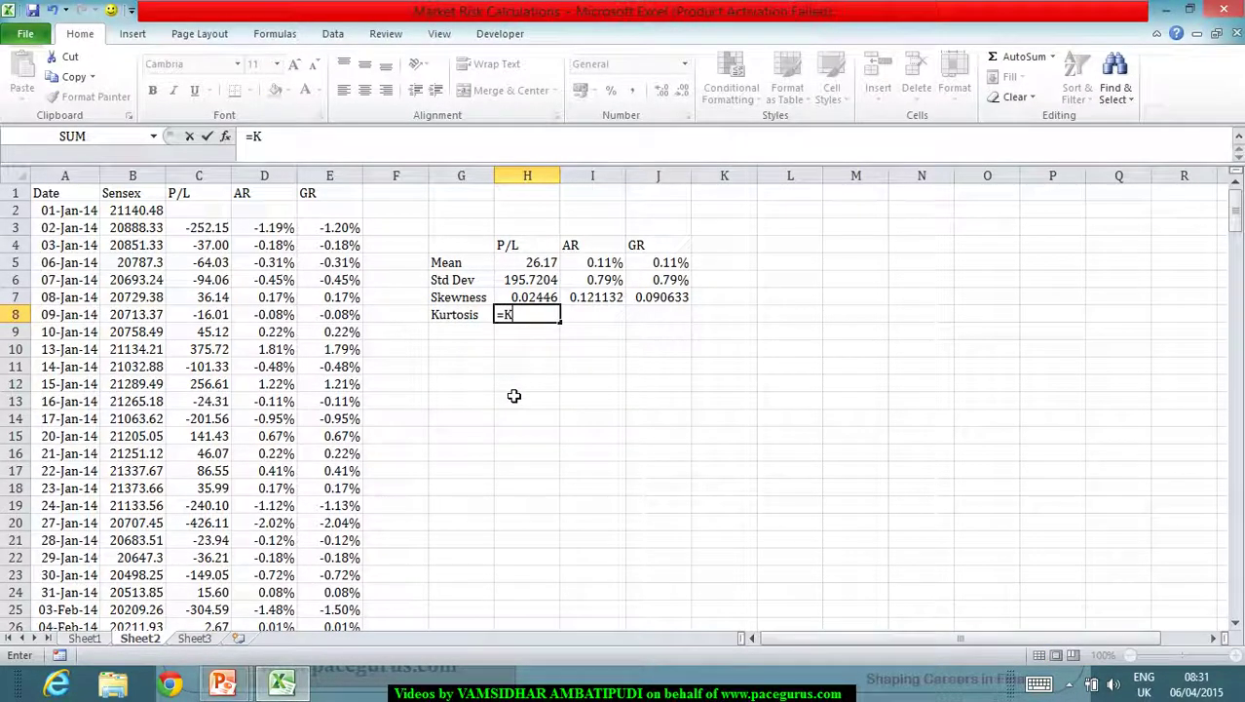
text(urt)
key(Tab)
click(201, 176)
key(Tab)
Copy the kurtosis formula from H8 across to the AR and GR columns in I8:J8
click(531, 321)
drag(560, 324, 694, 331)
click(614, 368)
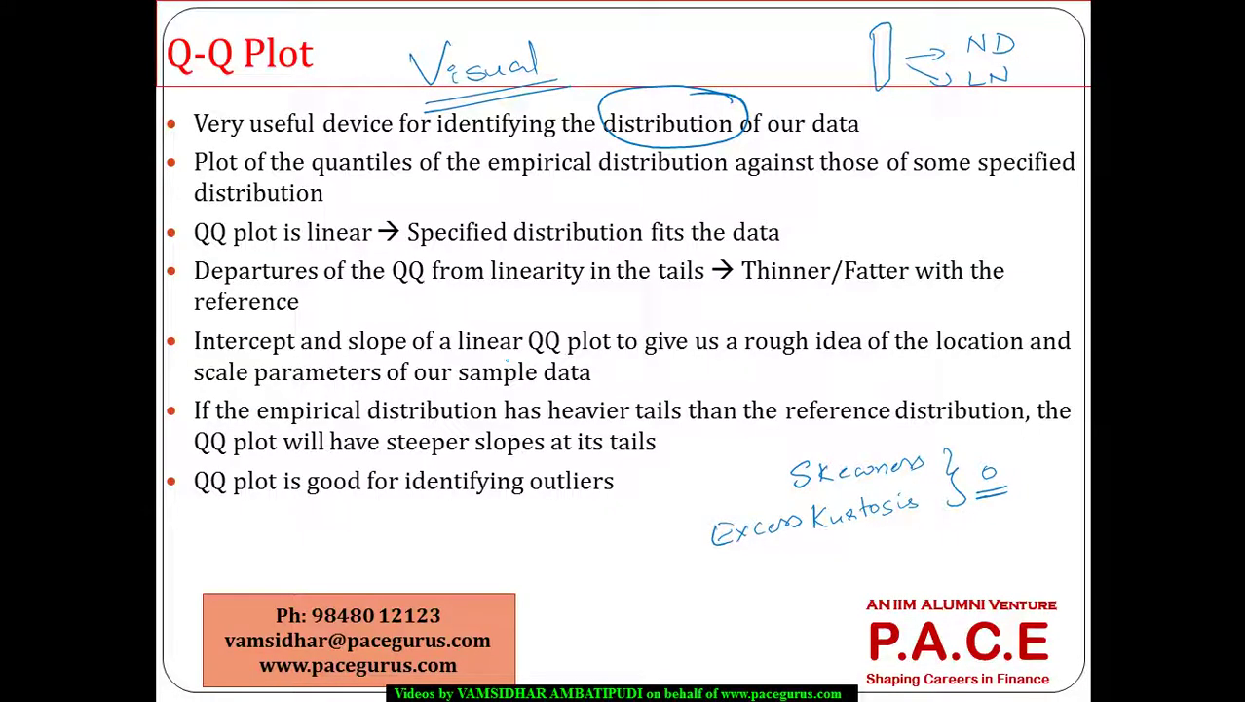
Circle "quantiles" and underline "empirical distribution" in ink on the Q-Q Plot slide, and switch back to the Excel workbook
mouse_move(395, 139)
mouse_down()
mouse_move(414, 170)
mouse_move(409, 141)
mouse_up()
drag(508, 183, 691, 192)
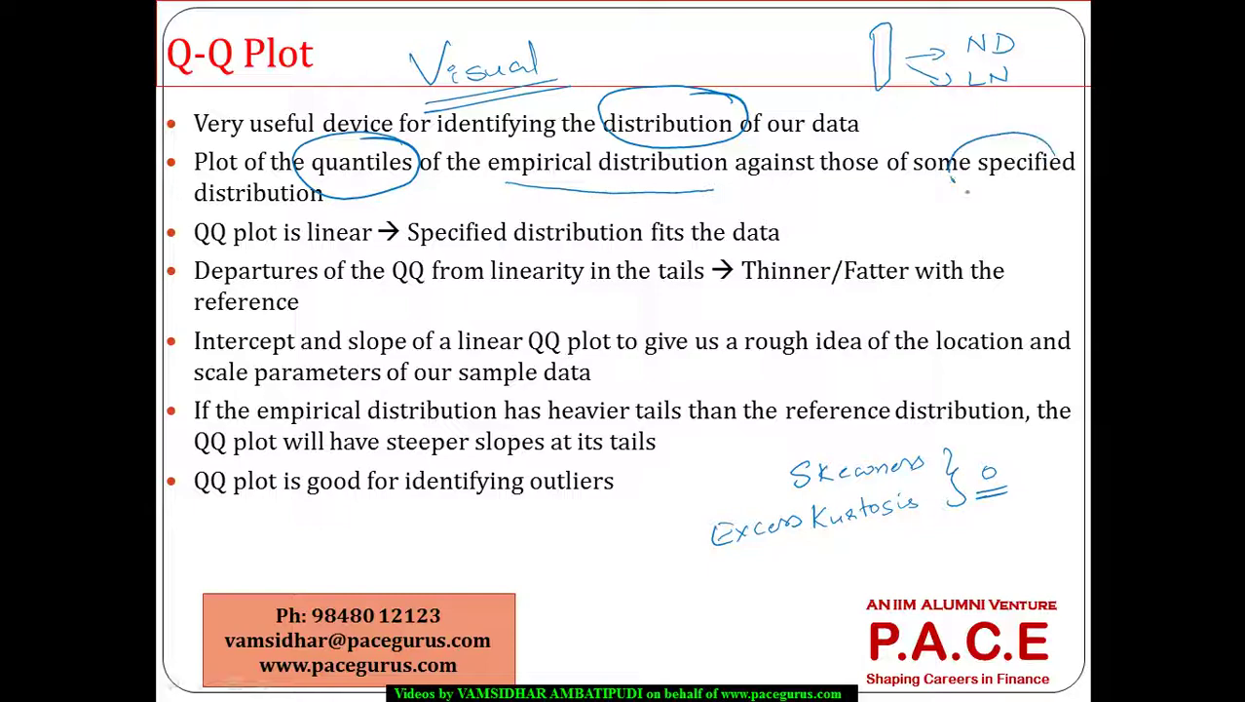
key(alt+Tab)
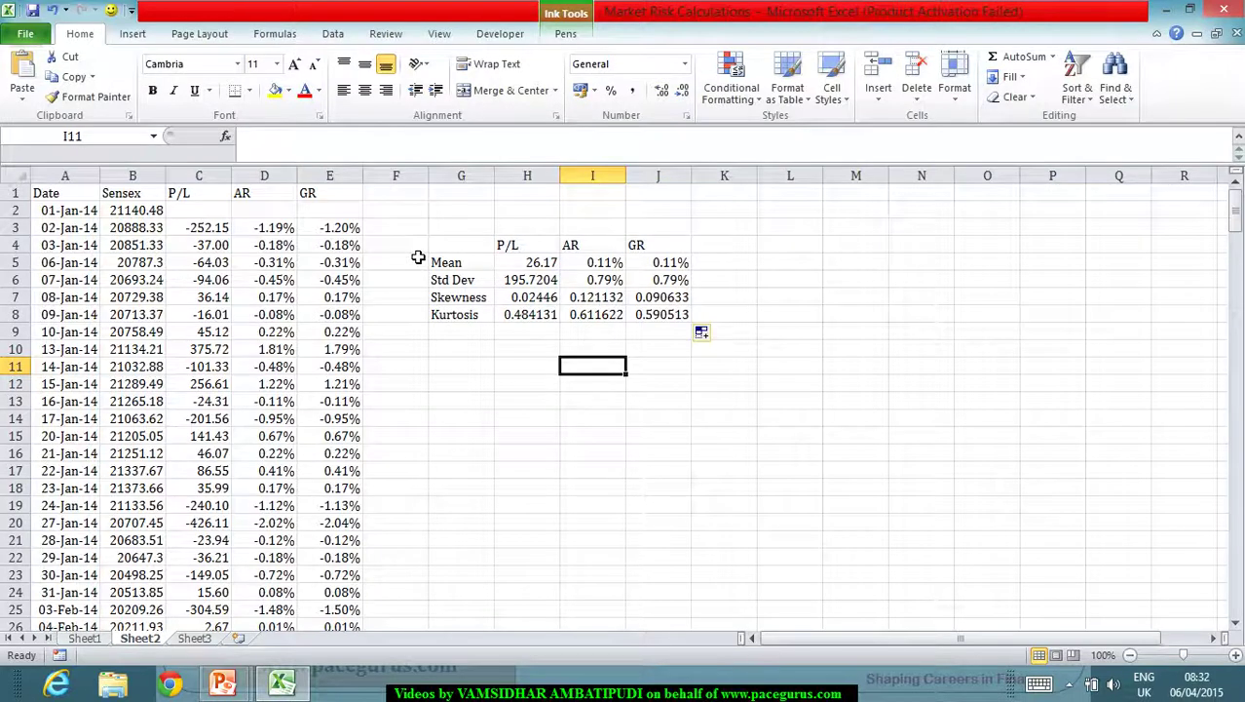
Insert a new column at F, shifting the summary table over, and enter the header Empirical Q in F1
click(400, 197)
click(397, 176)
right_click(404, 179)
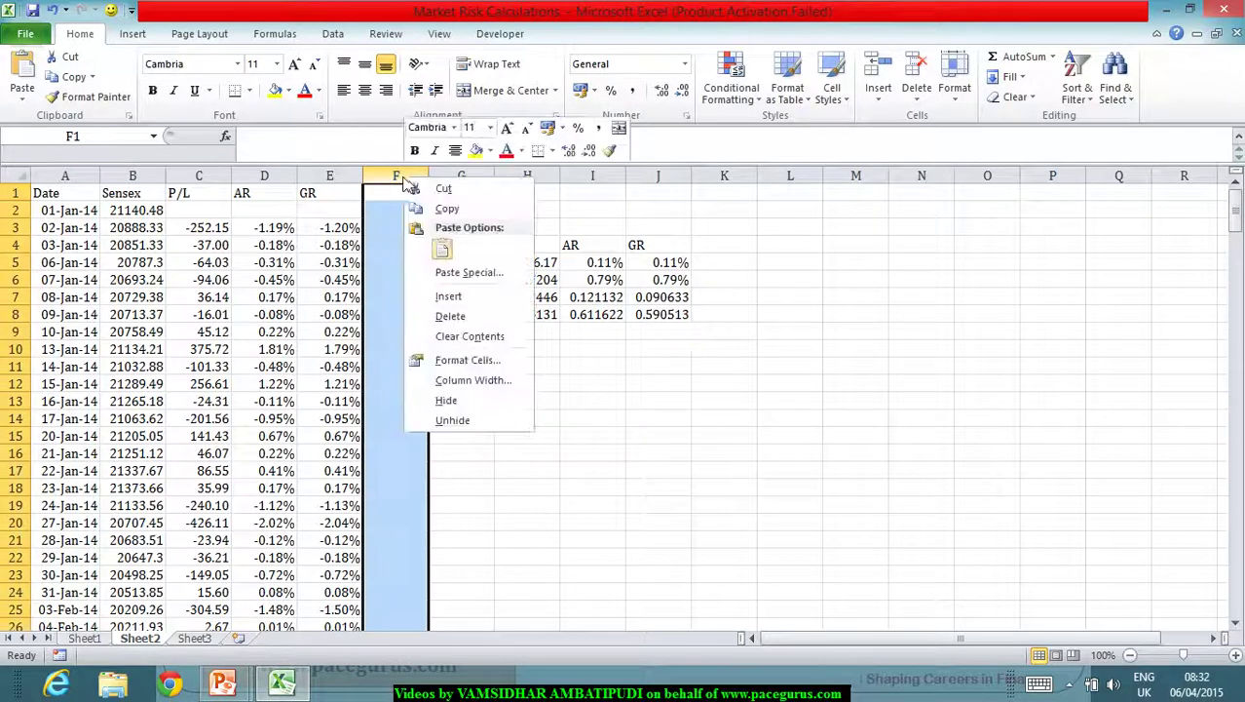
click(448, 296)
click(398, 193)
text(Empirical)
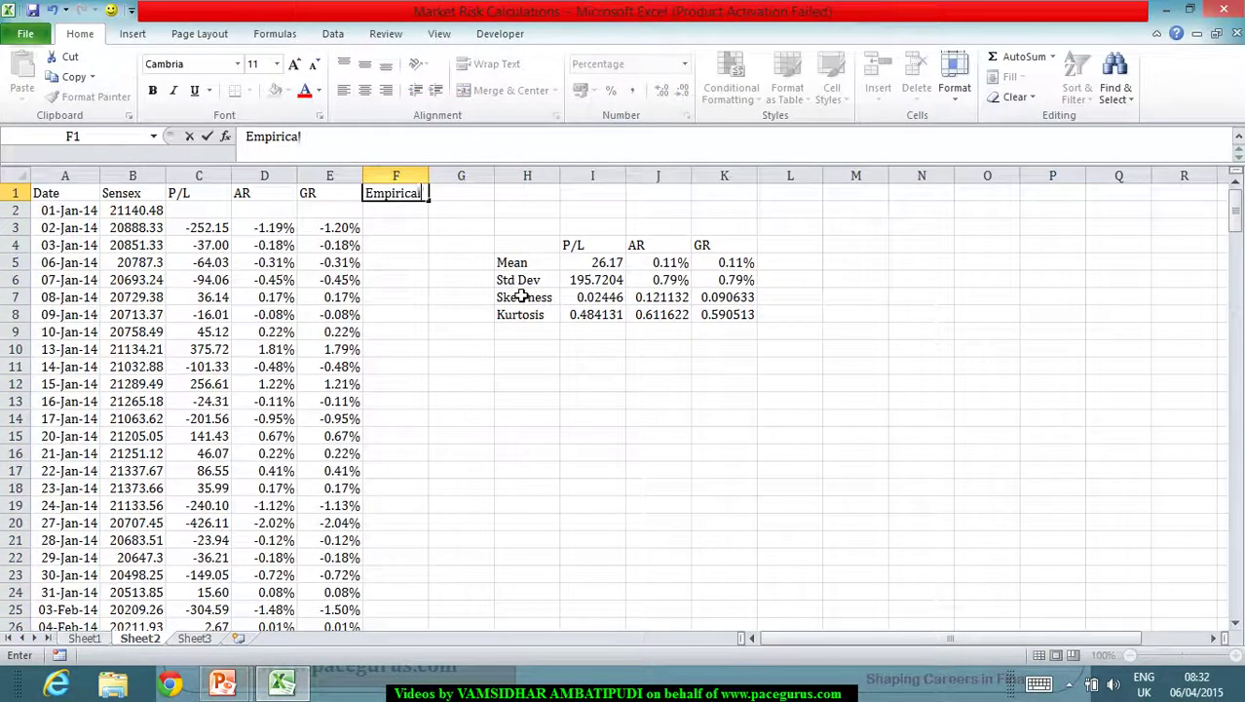
text( Q)
key(Return)
Calculate the ascending rank of the first P/L value in F3 with =RANK.AVG(C3,C:C,1)
key(Return)
text(=)
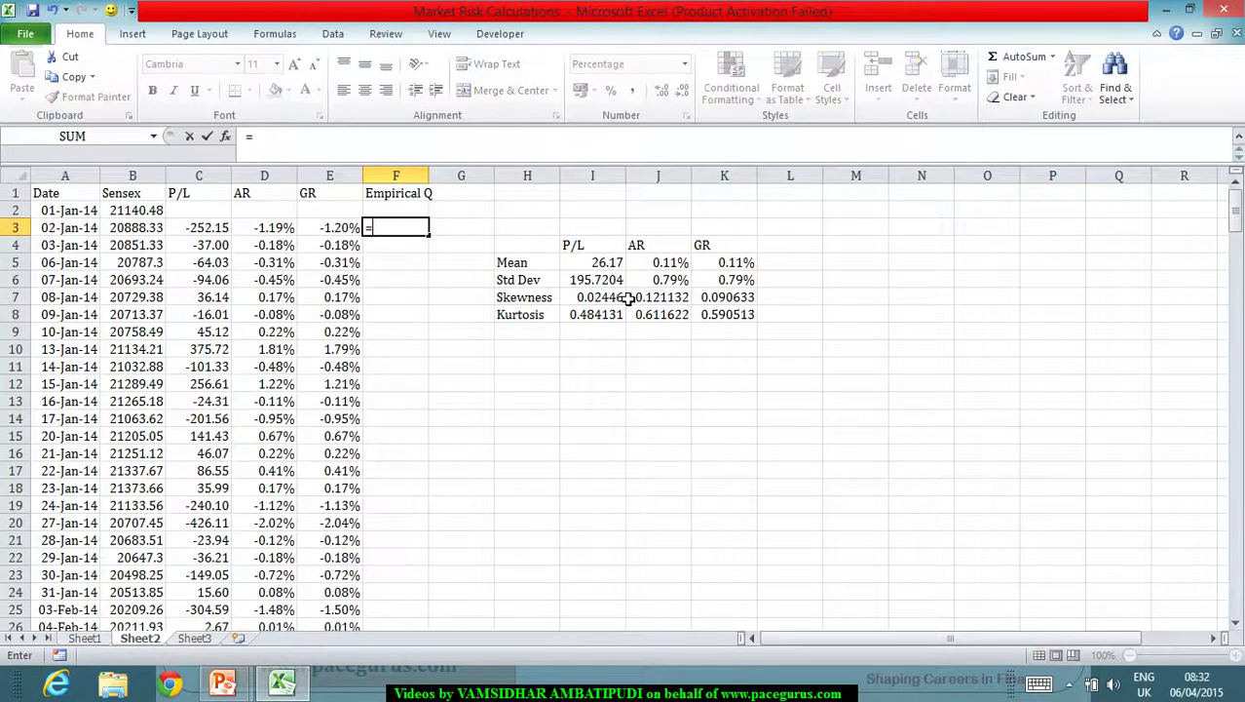
text(Ra)
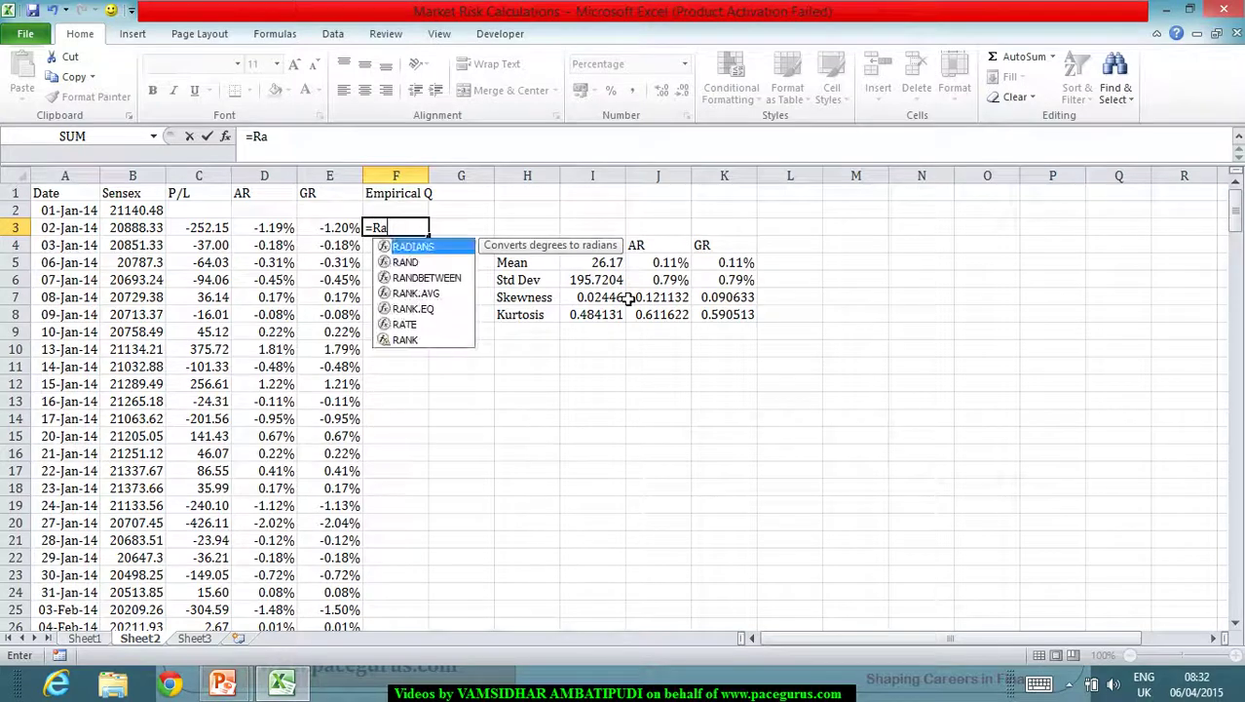
text(nk)
key(Tab)
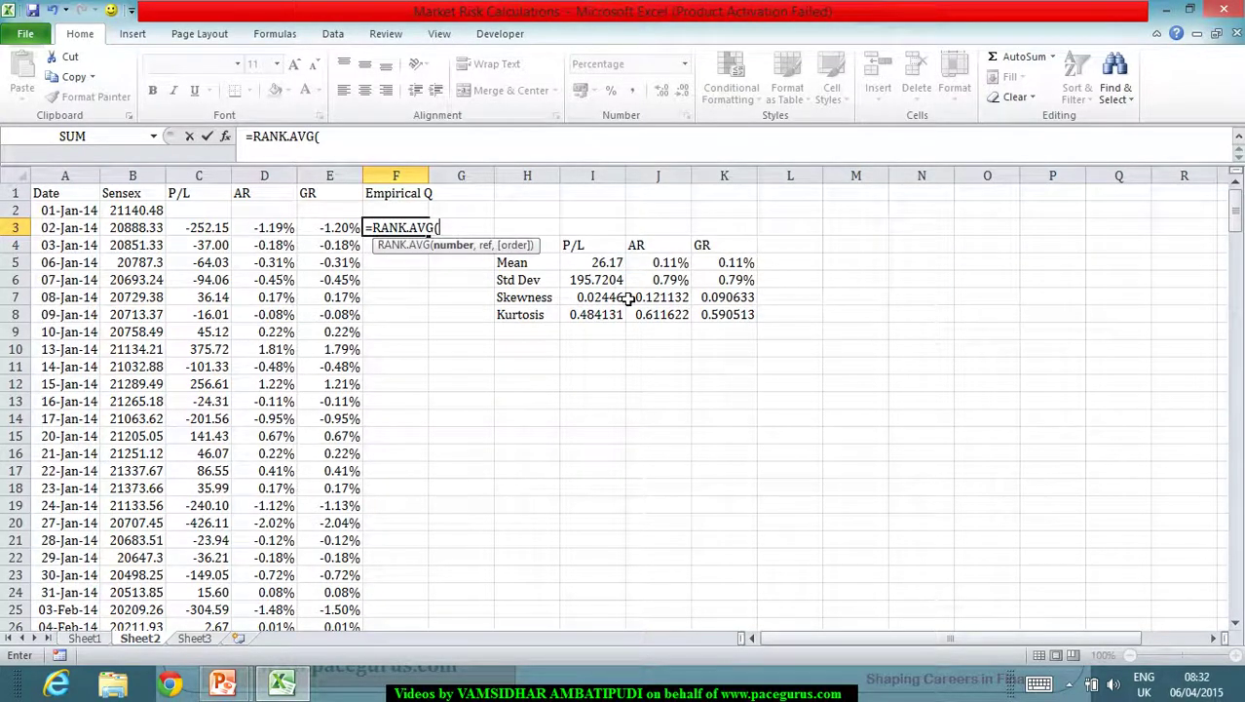
click(206, 232)
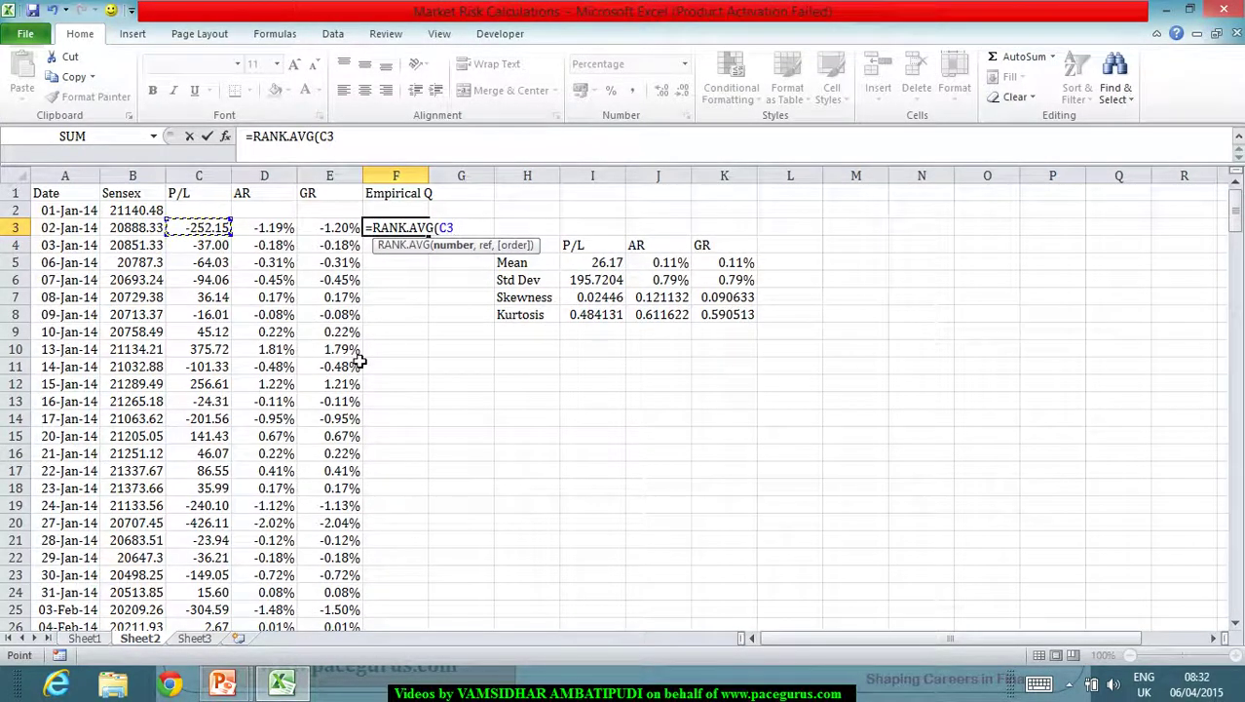
text(,)
click(199, 175)
text(,1))
key(Return)
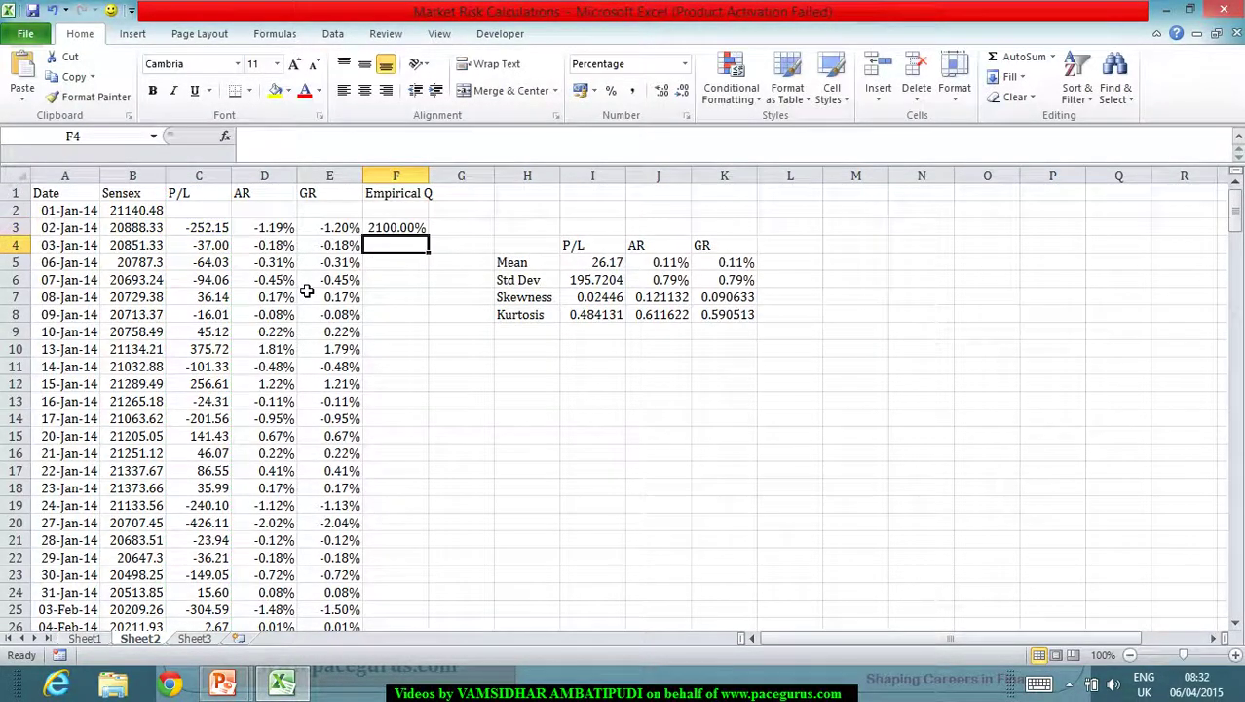
Fill the rank formula from F3 down to the end of the data and set the cells to General number format
click(404, 234)
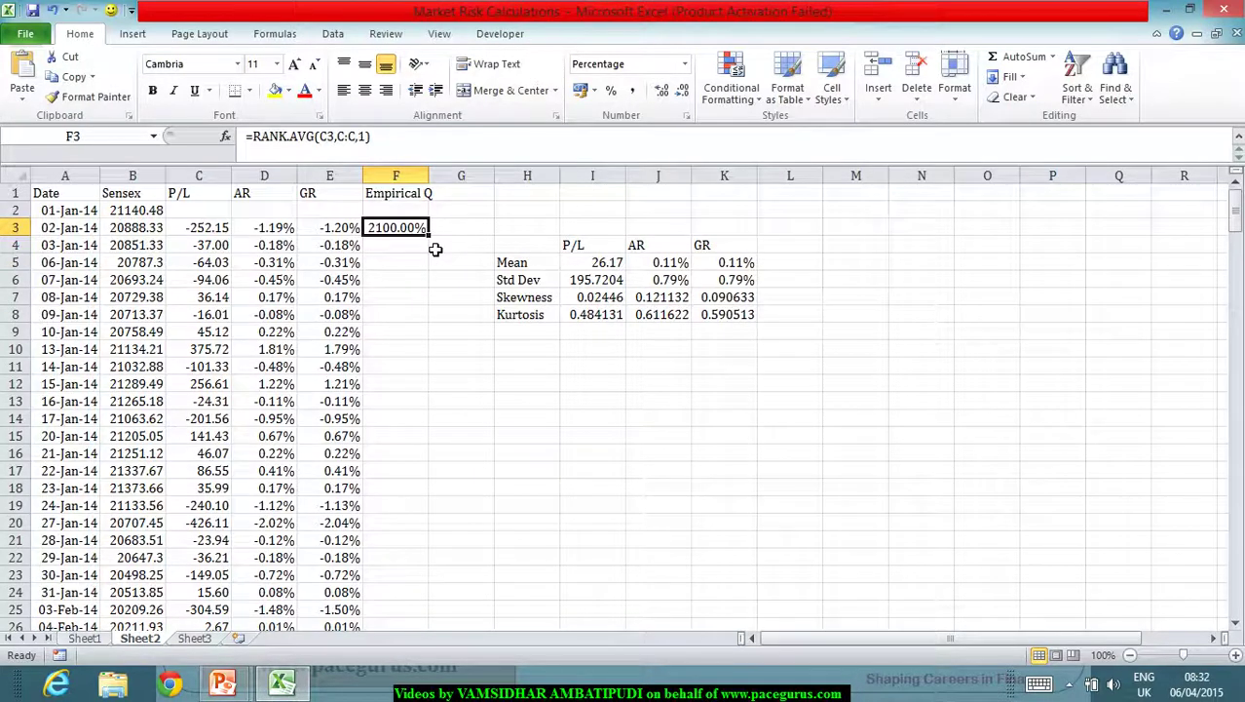
double_click(429, 237)
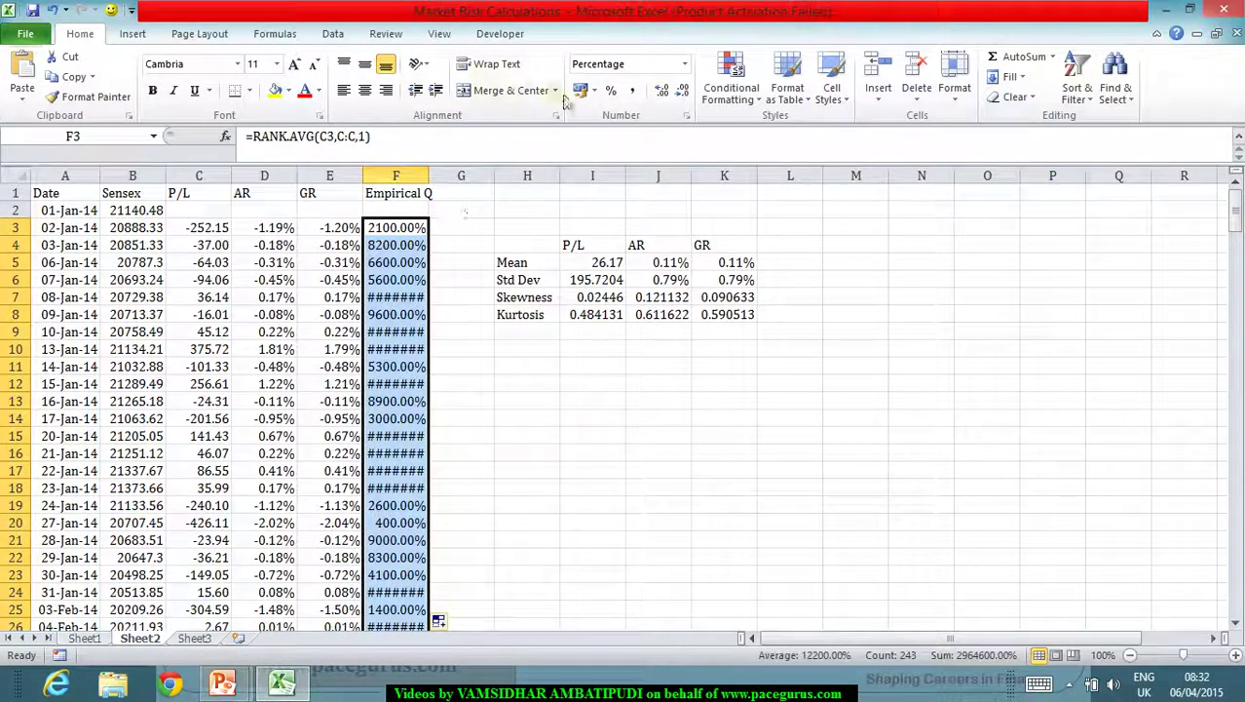
click(684, 63)
click(663, 97)
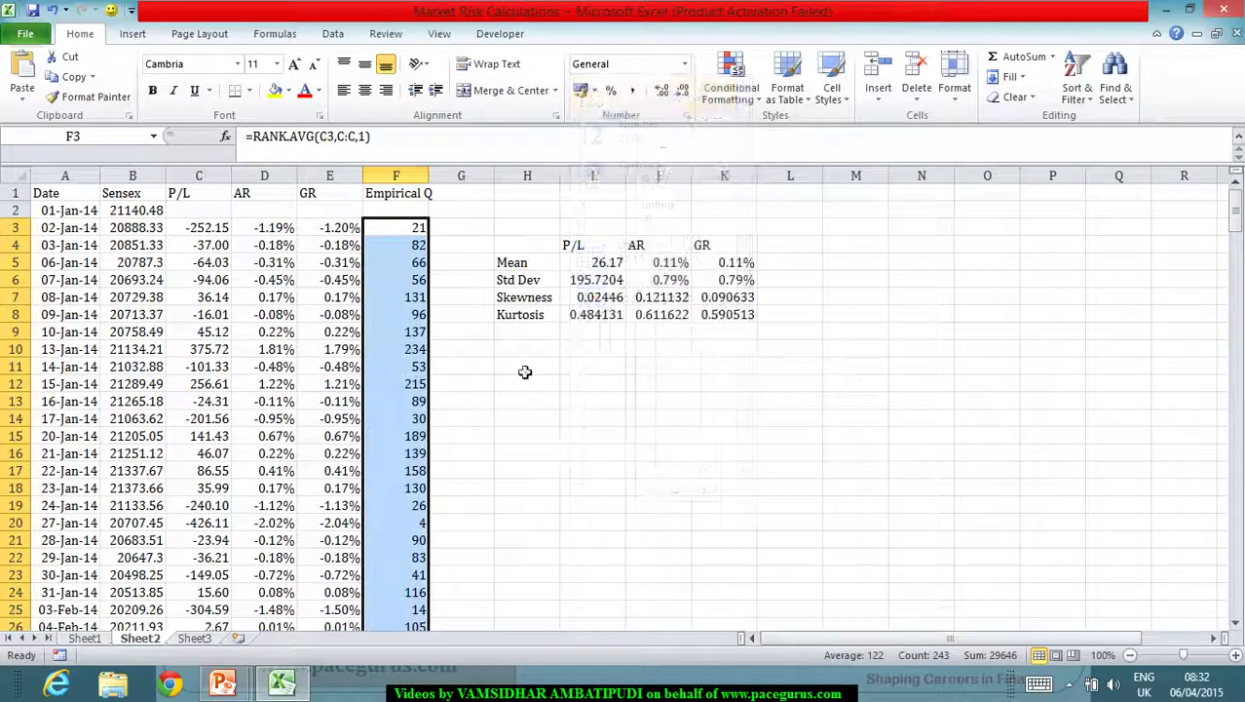
click(516, 424)
Review the RANK.AVG formula in F3 and the P/L value in C3 that it ranks
click(417, 234)
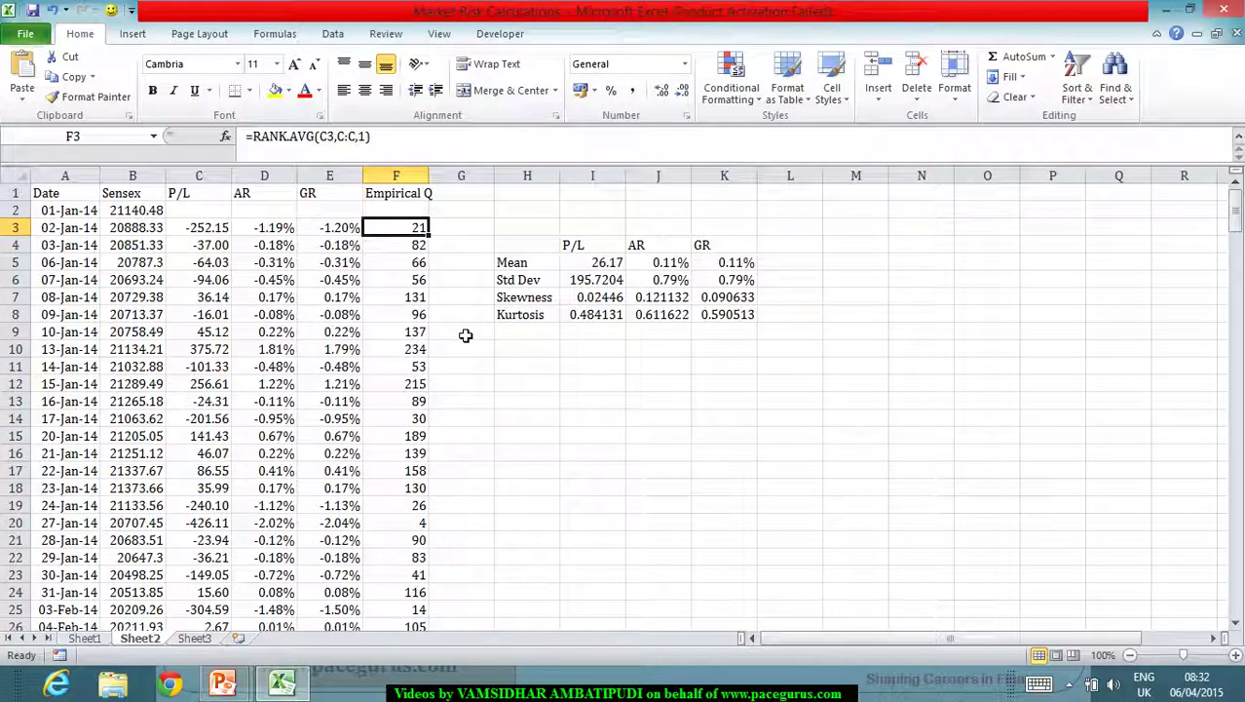
click(403, 146)
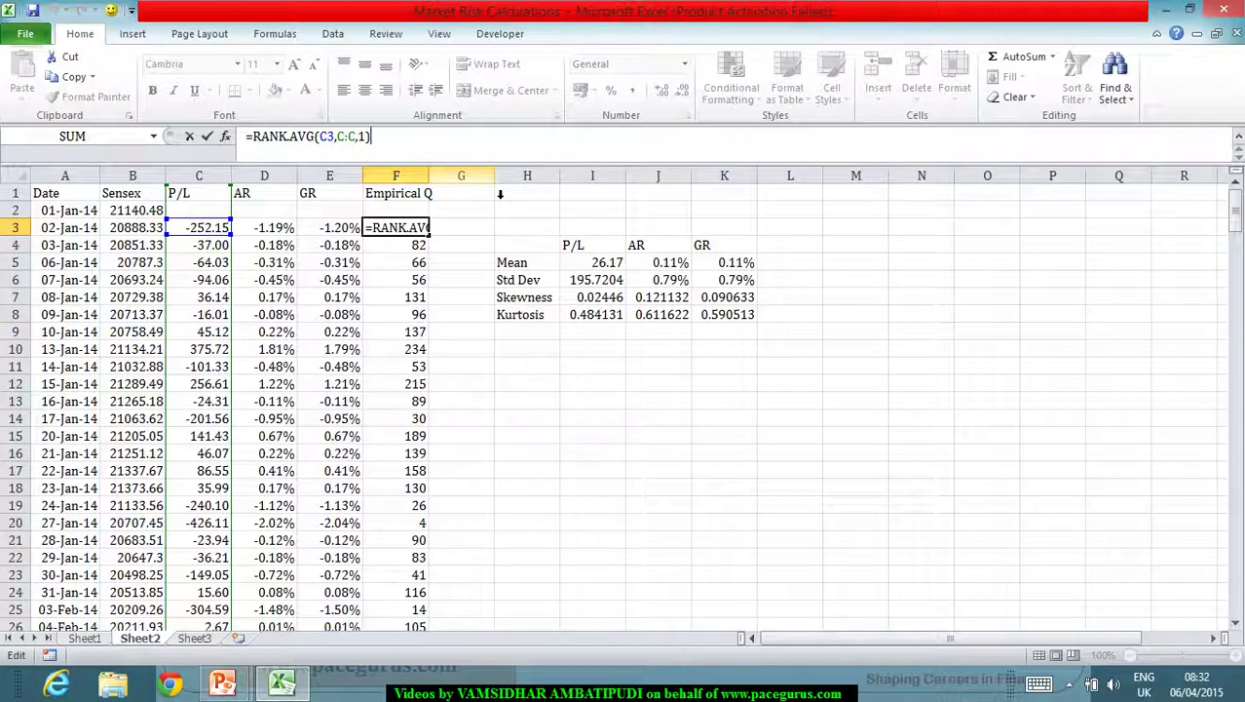
key(ctrl+Return)
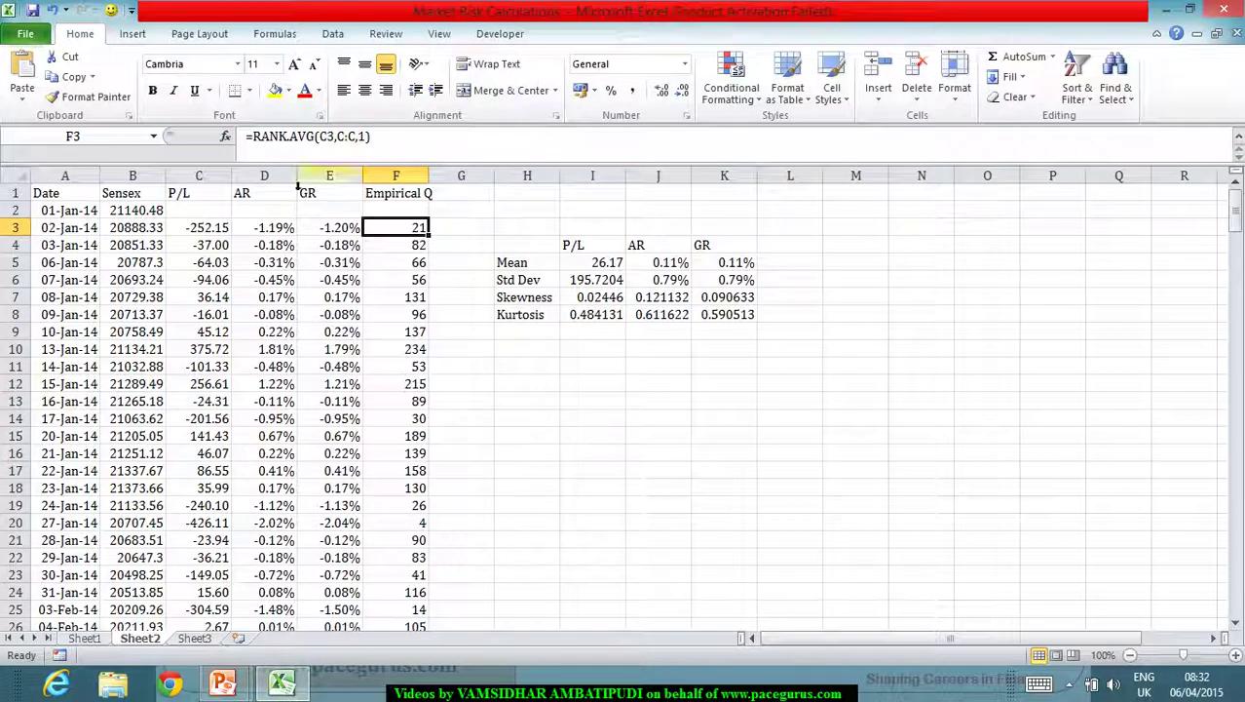
click(217, 230)
click(395, 230)
Insert three blank columns before the summary table so that its labels move from column H to column K
right_click(527, 176)
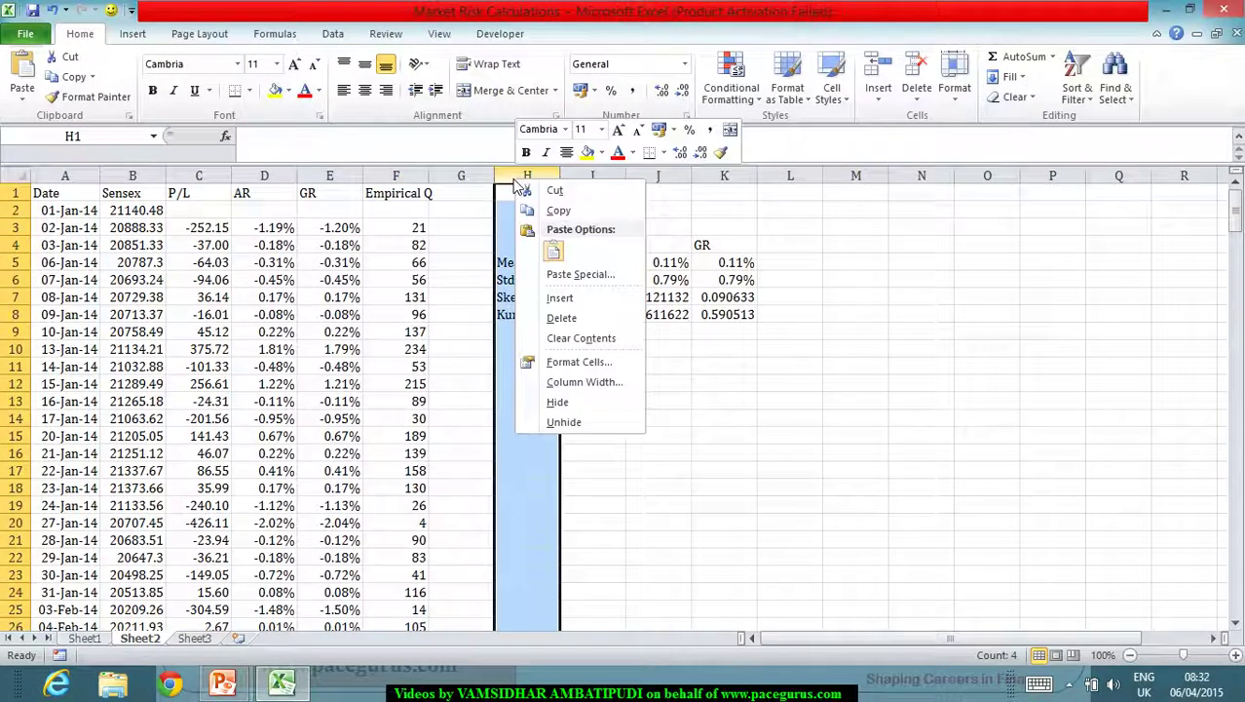
click(567, 298)
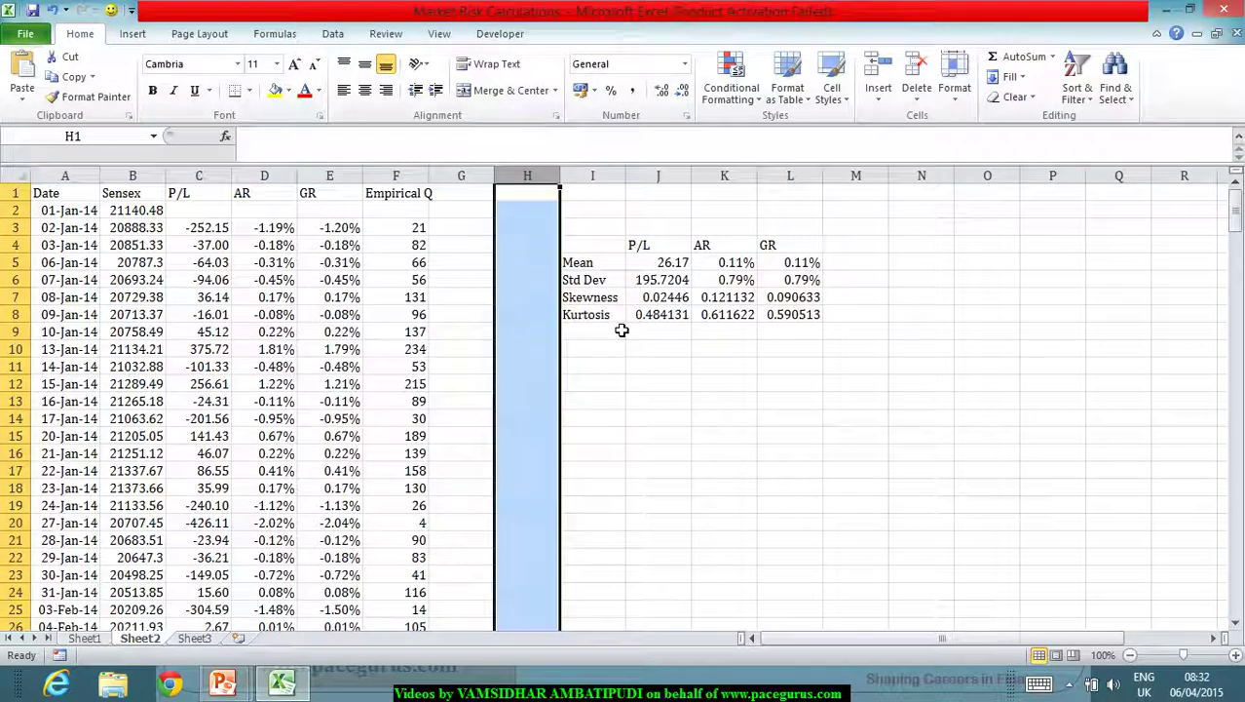
click(636, 384)
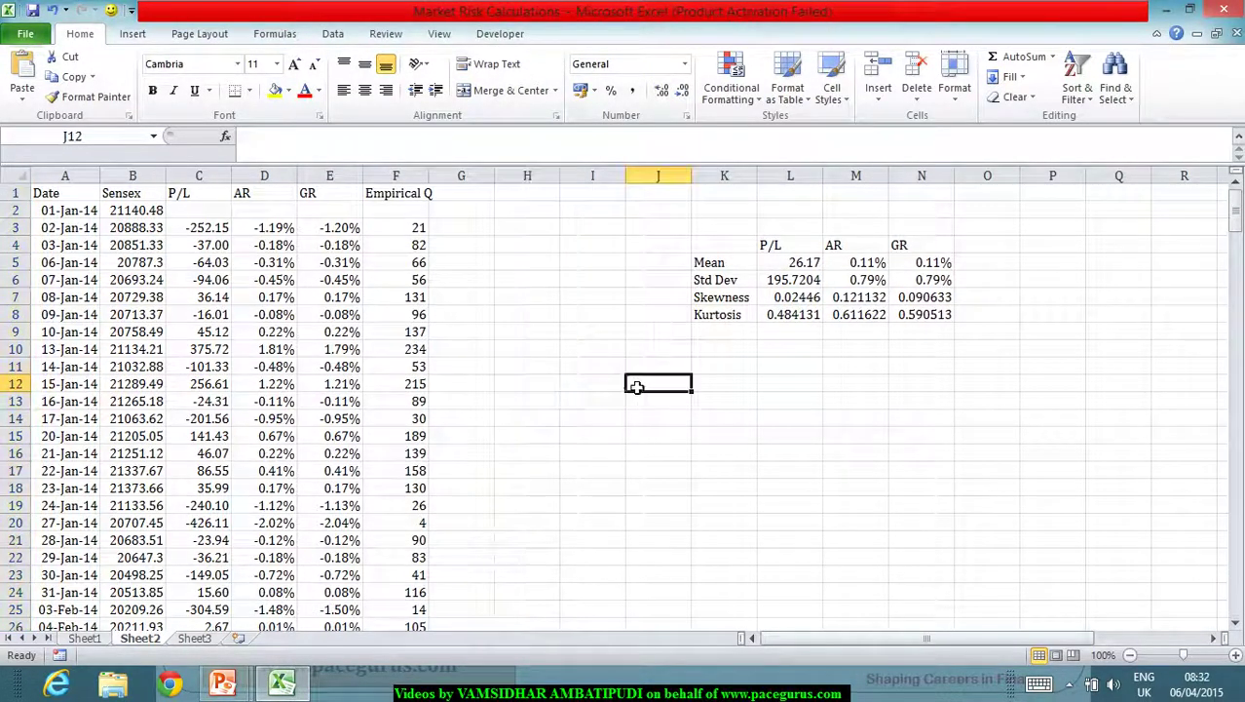
Enter the header Proportion in G1 and calculate the rank's share of all observations in G3 with =F3/COUNT(C:C)
click(418, 230)
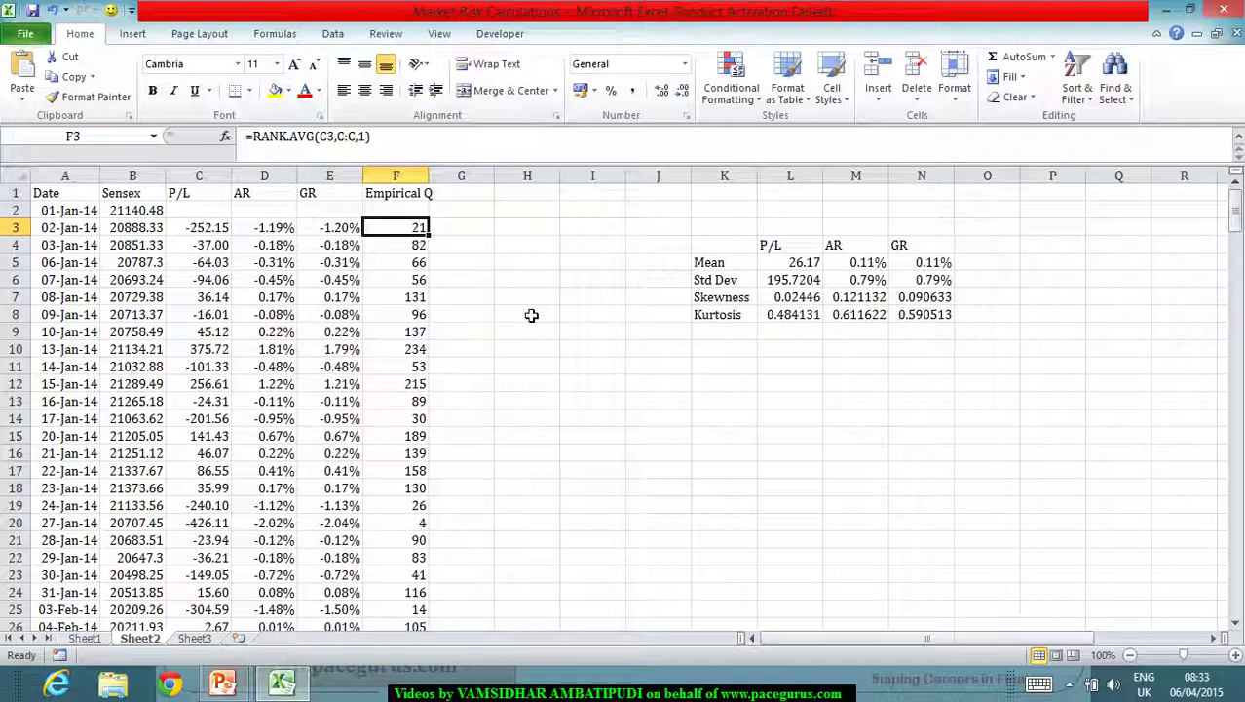
click(471, 196)
text(Proportion)
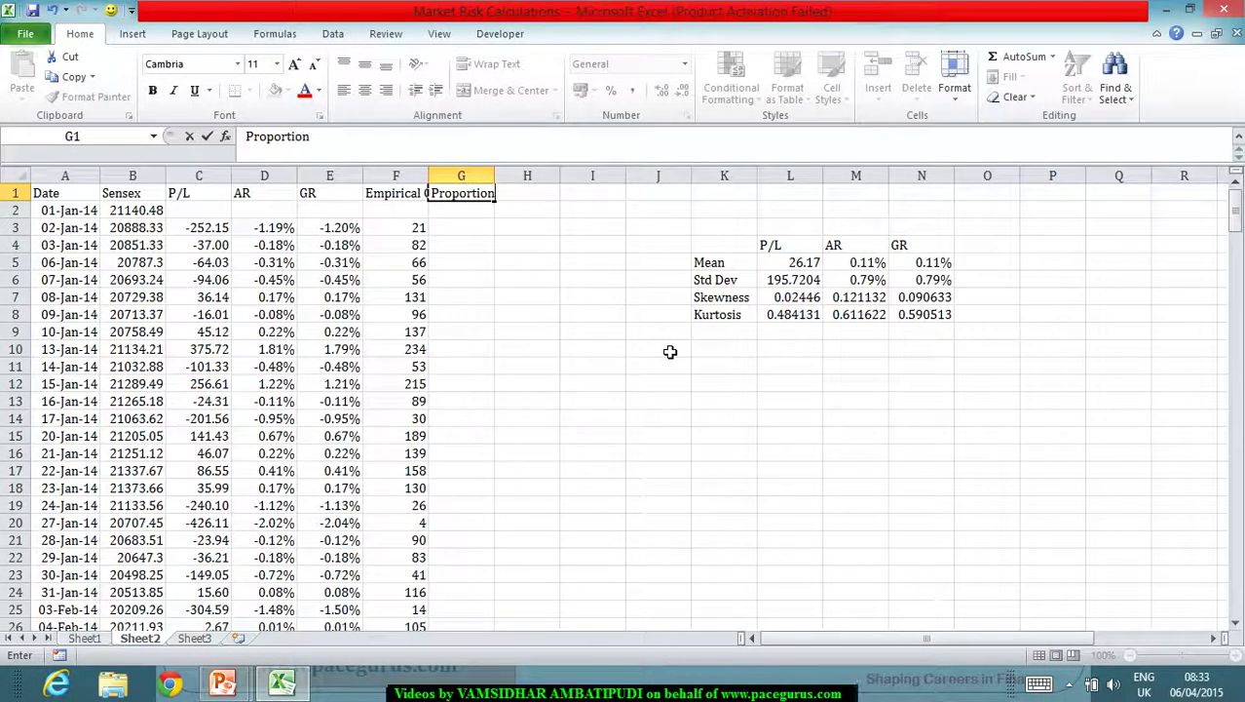
key(Return)
key(Return)
text(=)
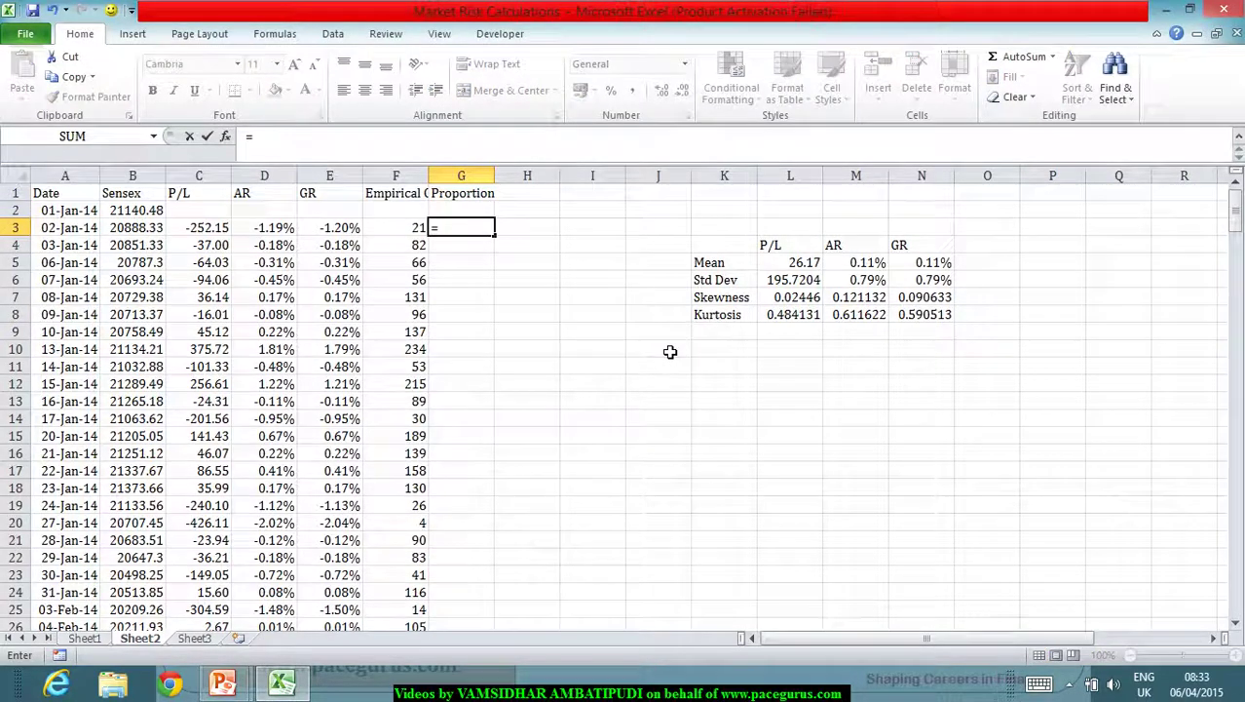
click(417, 230)
text(/)
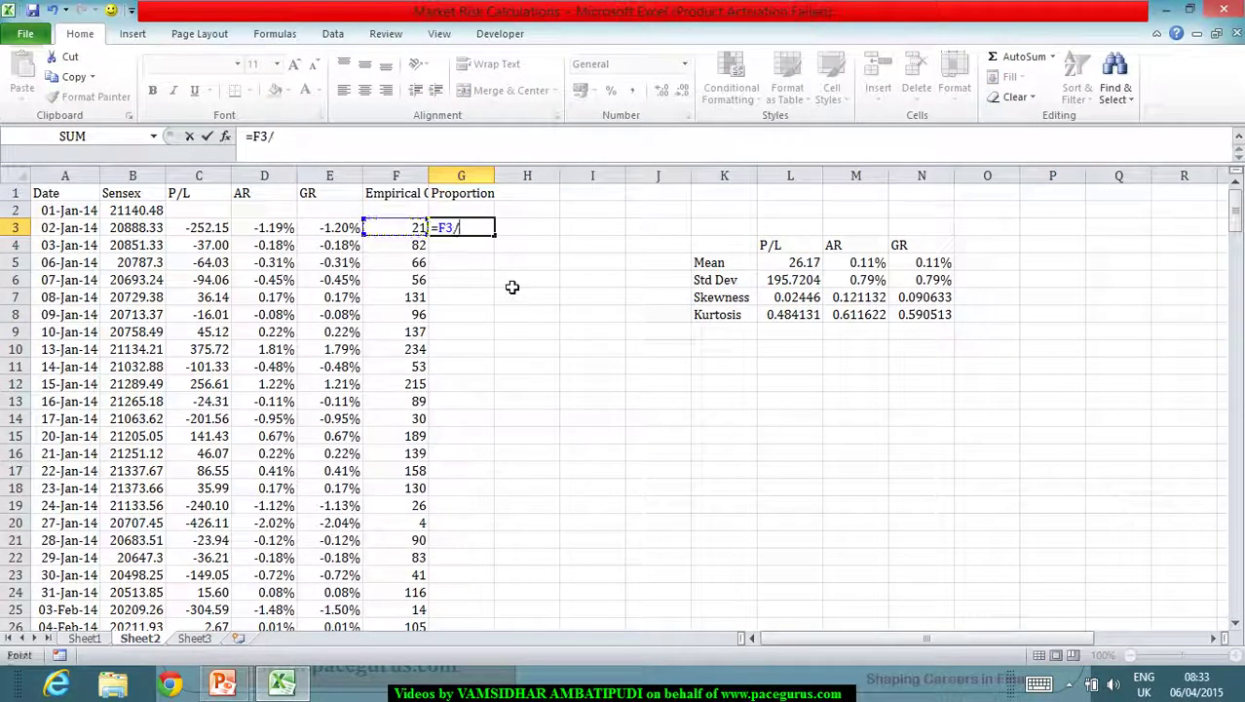
text(COUNT()
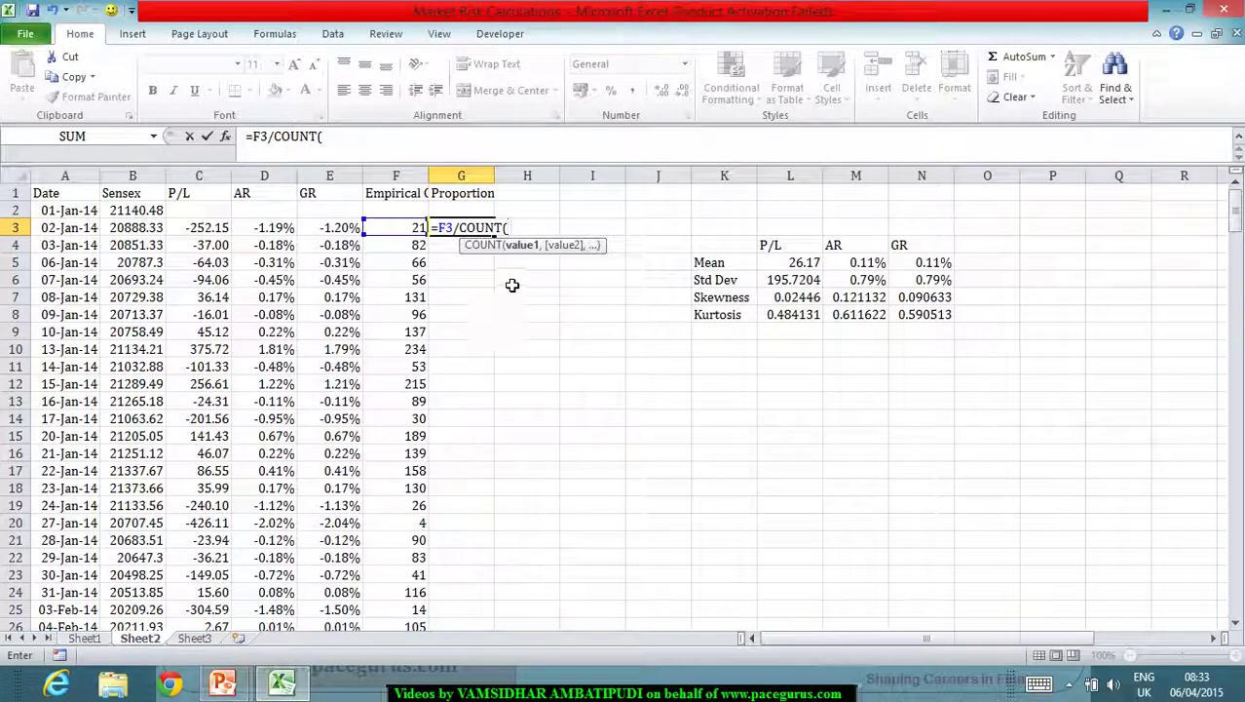
click(224, 186)
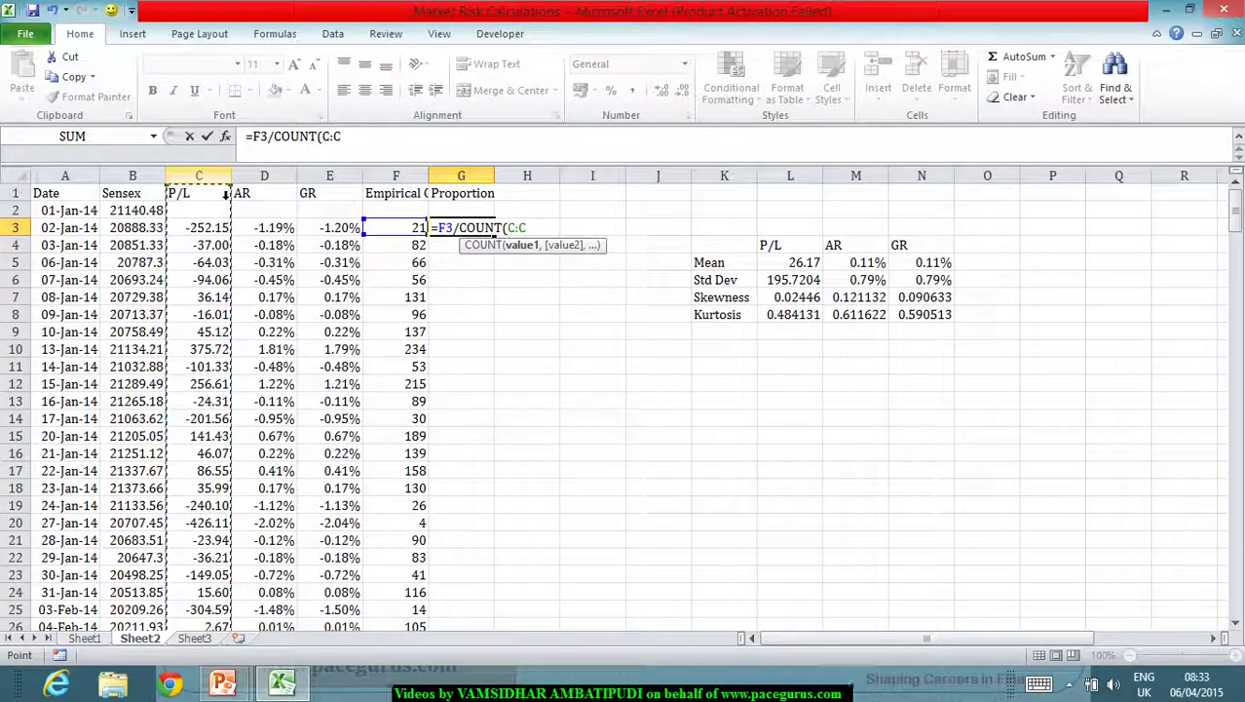
text())
key(Return)
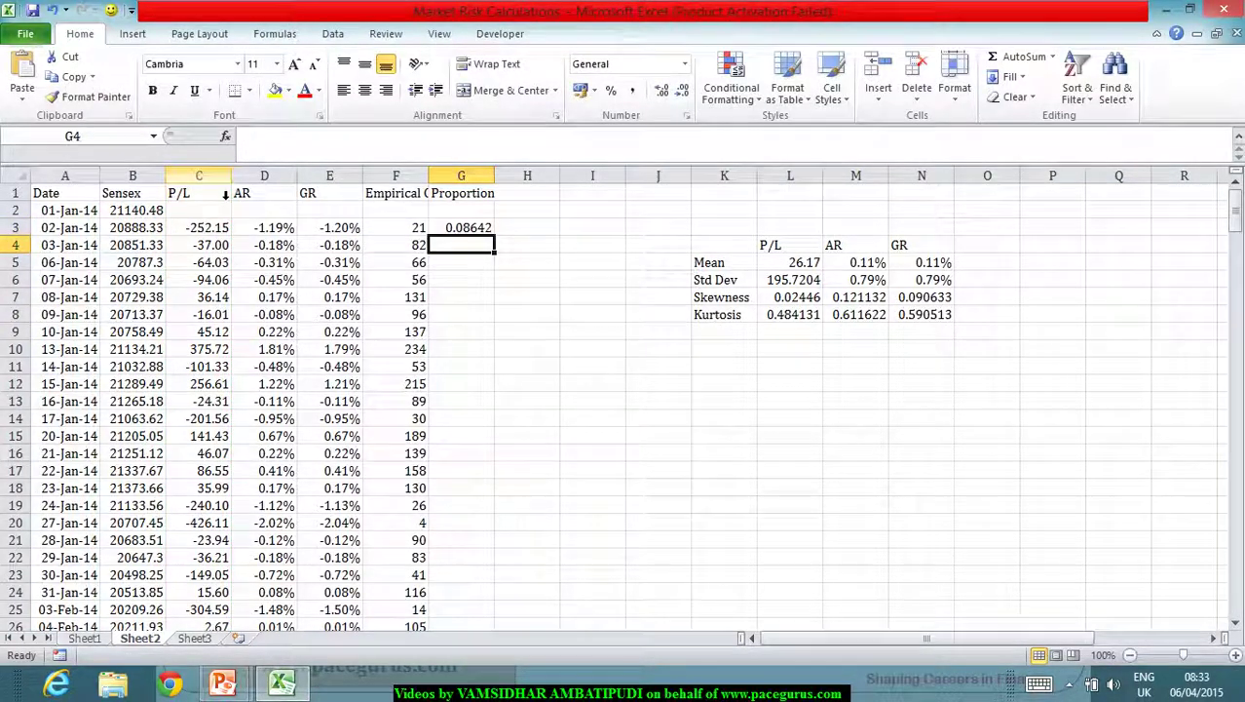
Fill the proportion formula from G3 down to the end of the data and format the cells as percentages with two decimals
click(470, 232)
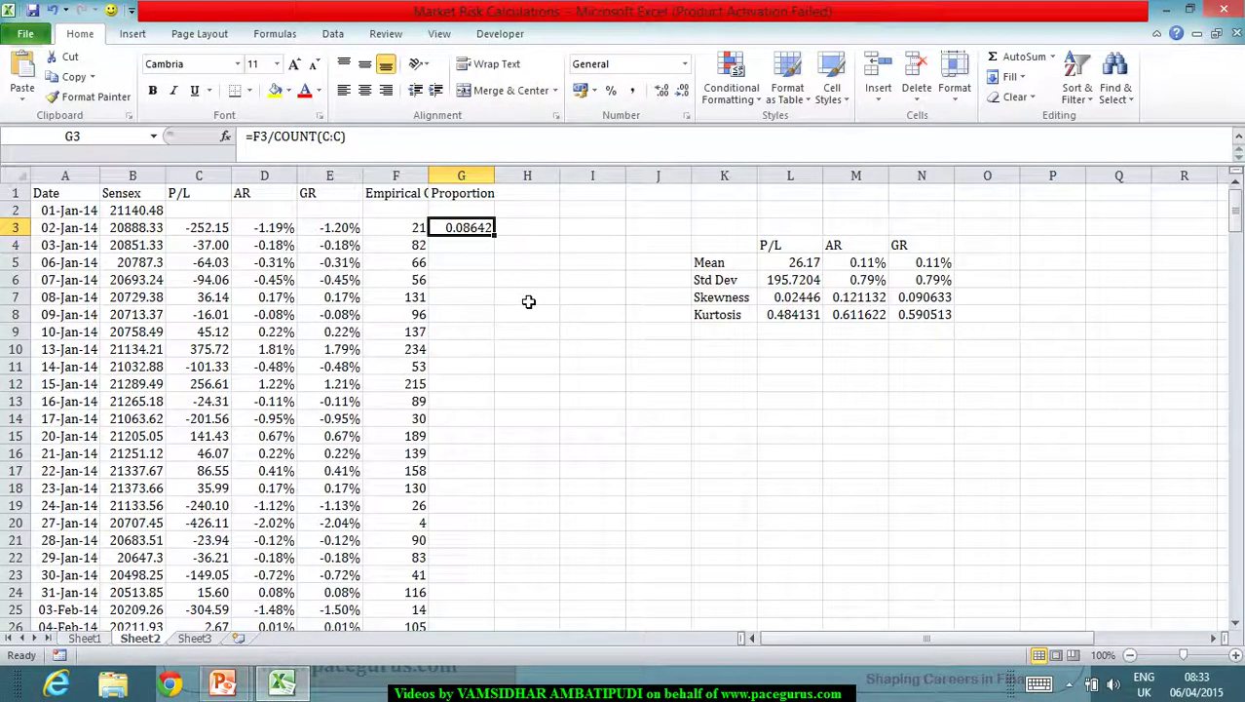
double_click(495, 237)
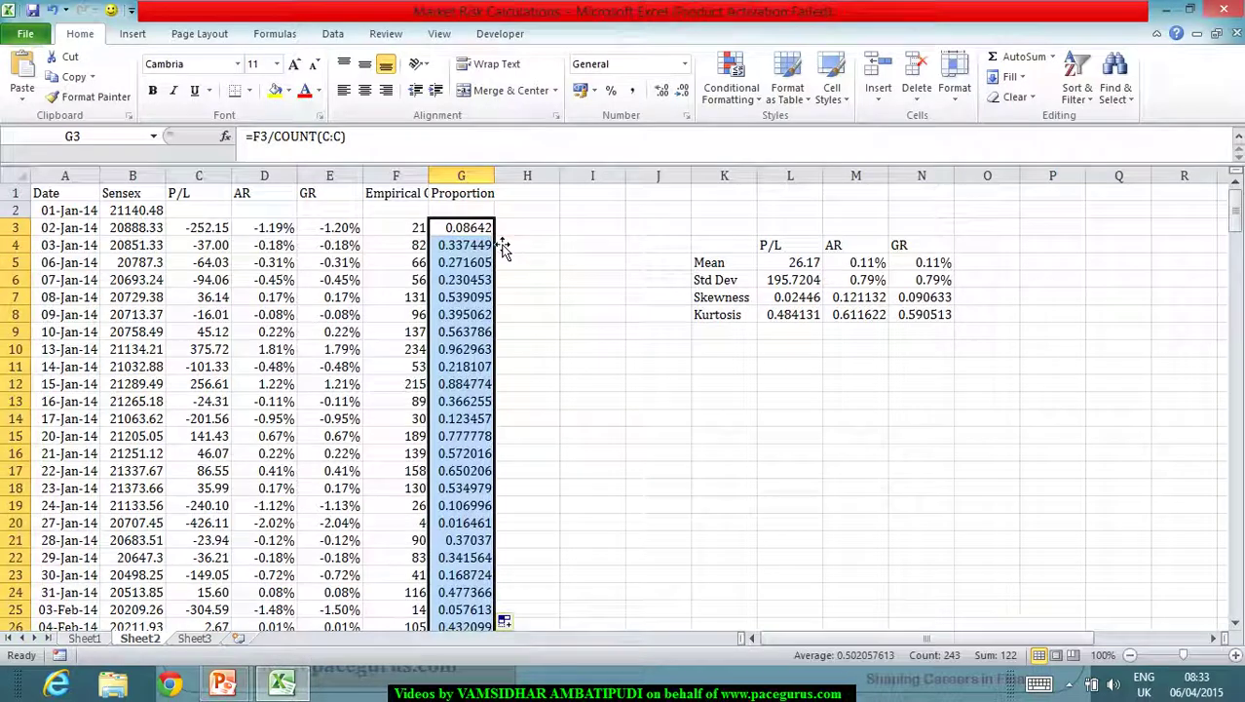
click(610, 91)
click(662, 91)
click(661, 91)
click(593, 312)
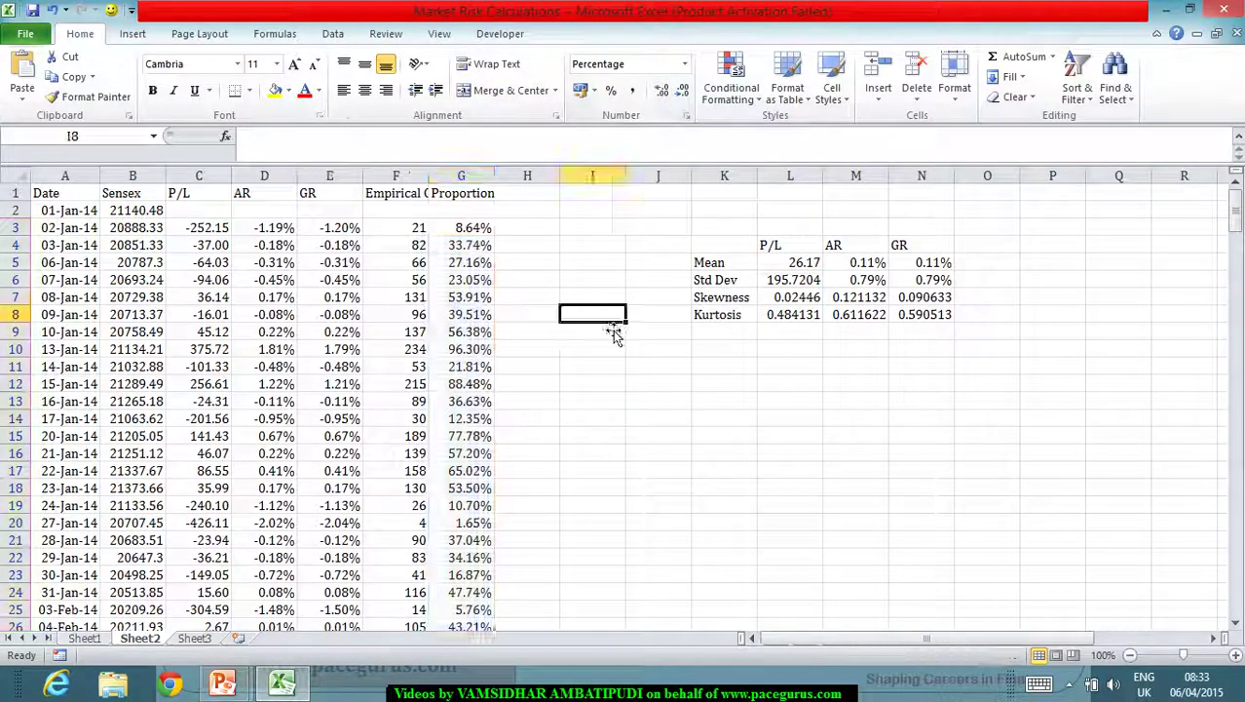
Widen the Empirical Q and Proportion columns to fit their headers
click(475, 227)
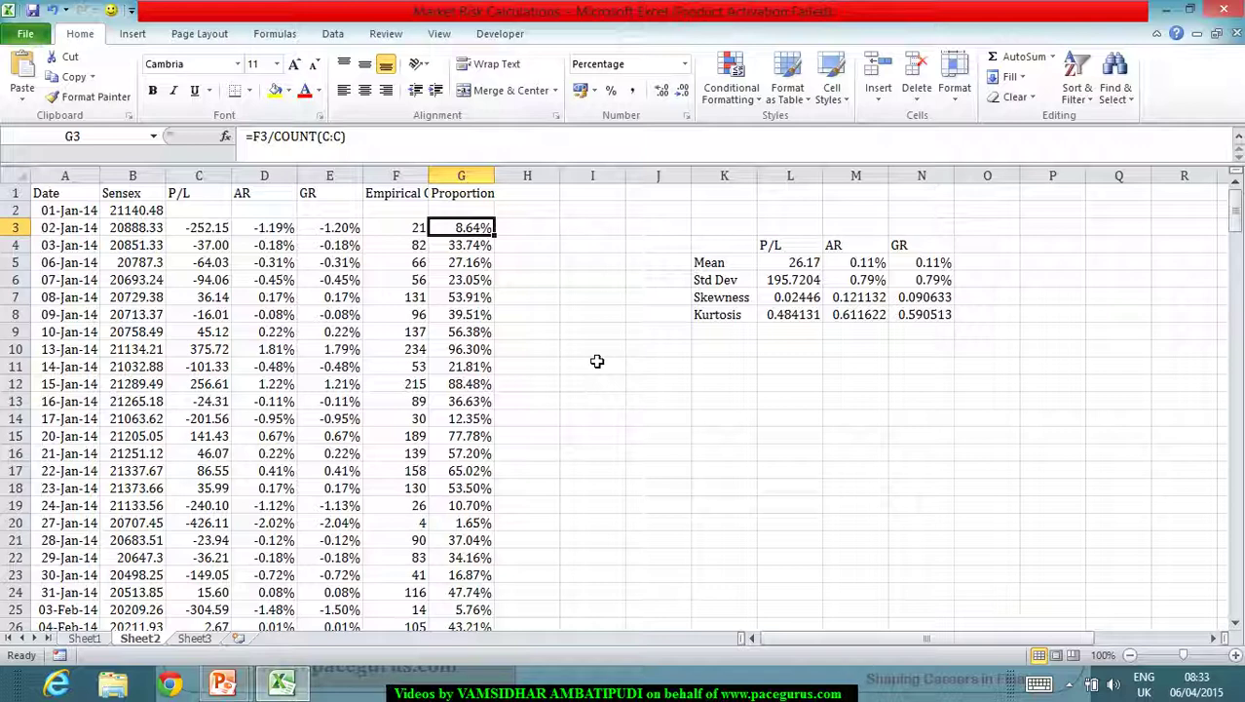
drag(429, 177, 437, 193)
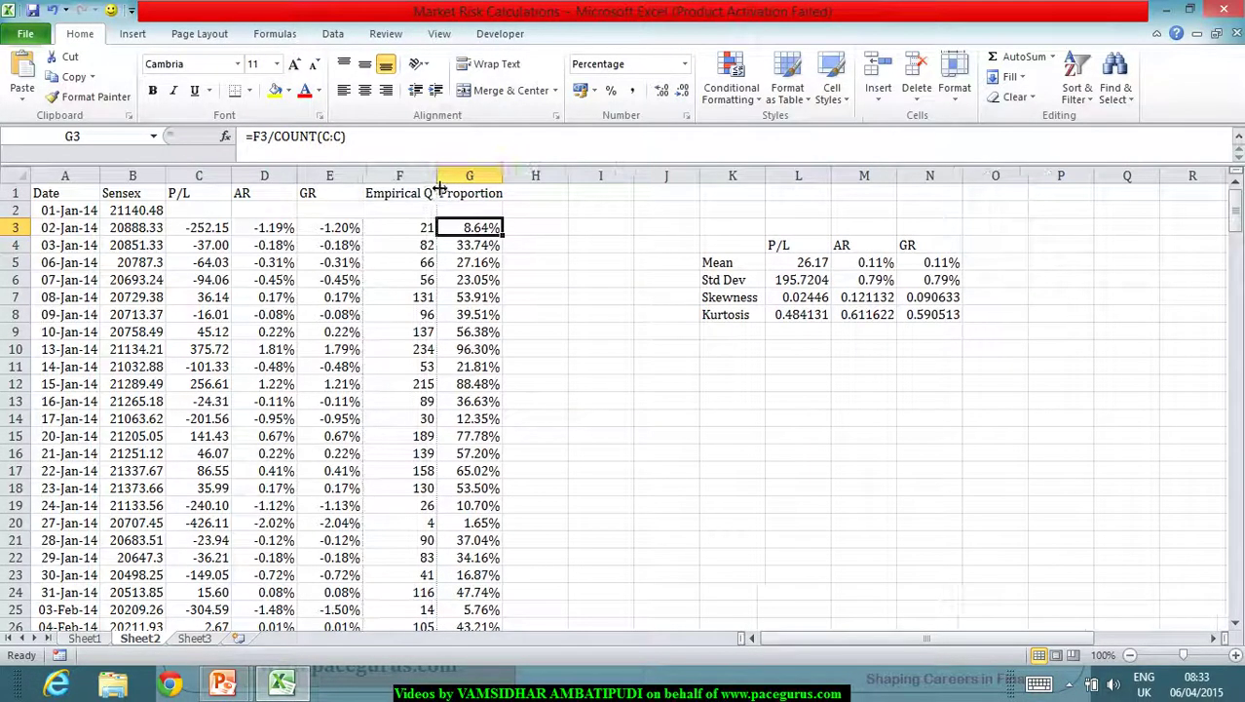
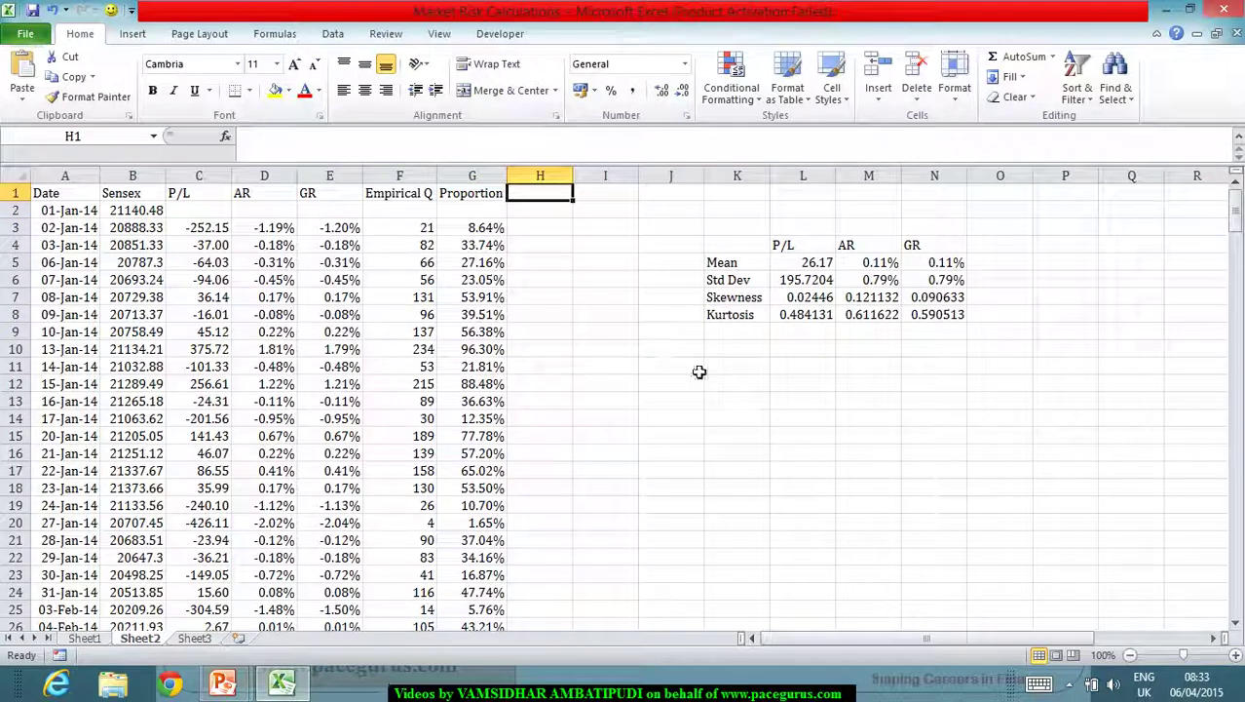
Enter the header Normal Q in H1, beside the Proportion column
text(Normal)
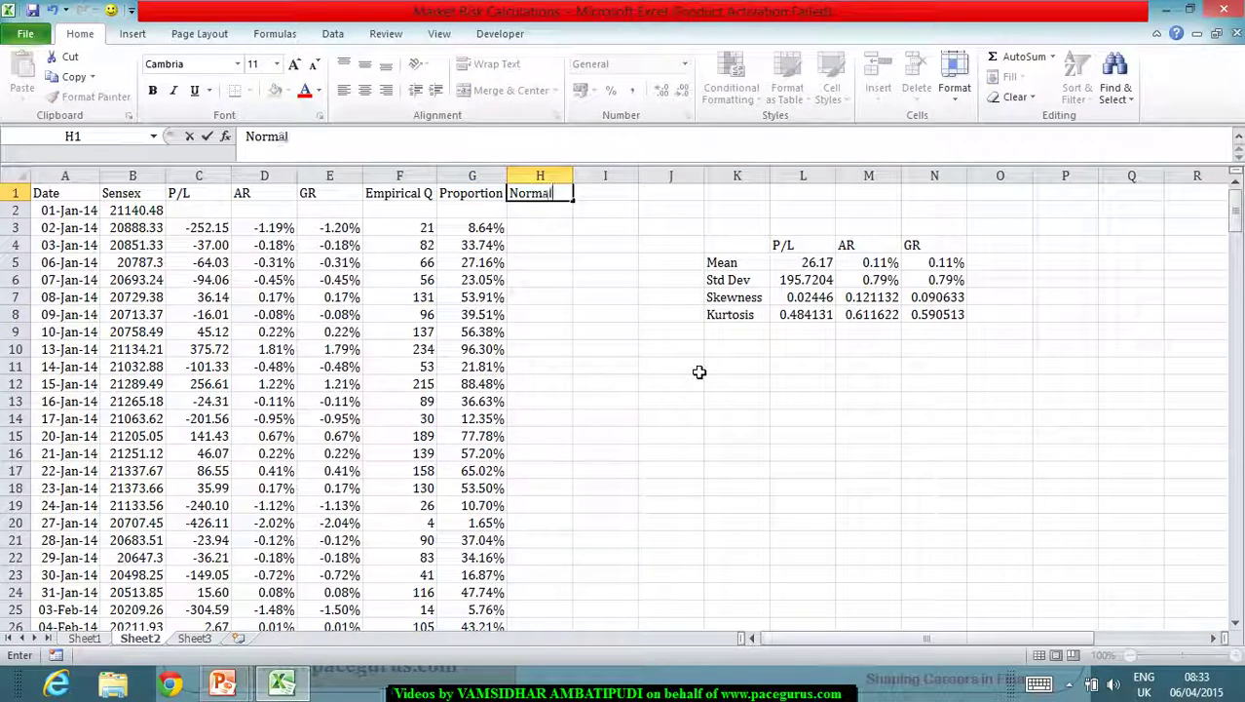
text( Q)
key(Return)
key(Return)
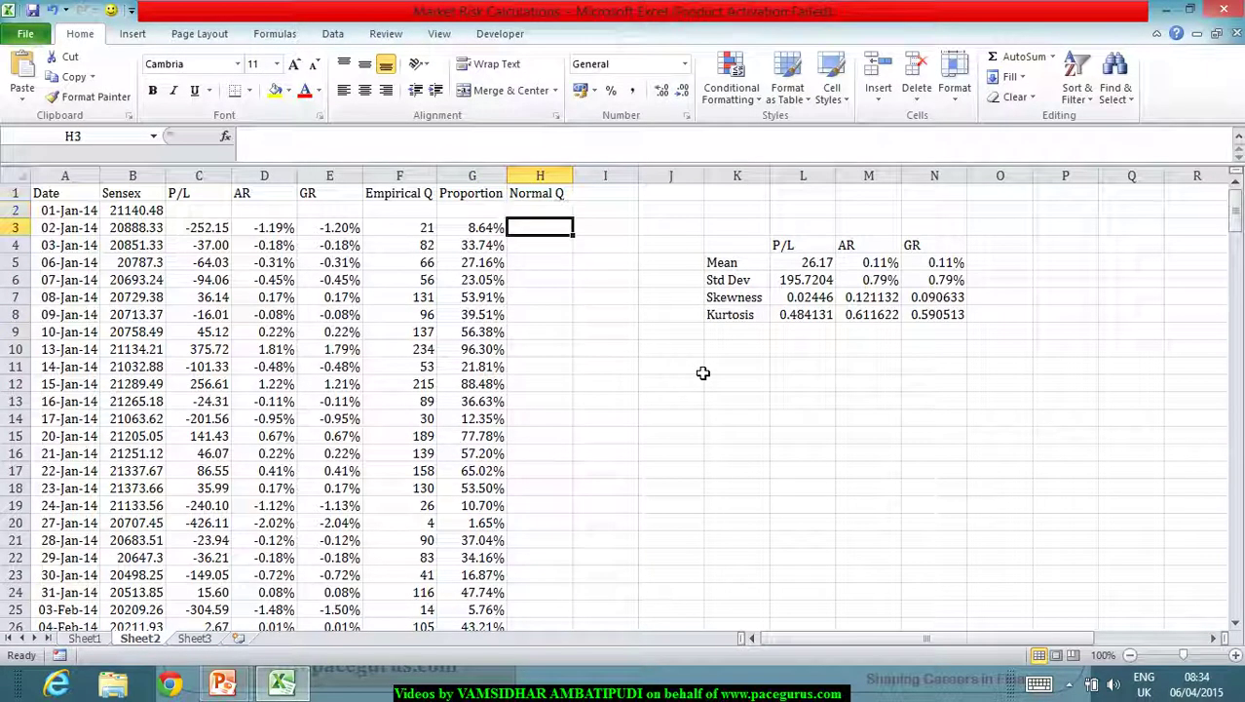
Calculate the cumulative normal probability of the first P/L value in H3 with =NORM.DIST(C3,$L$5,$L$6,1)
text(=)
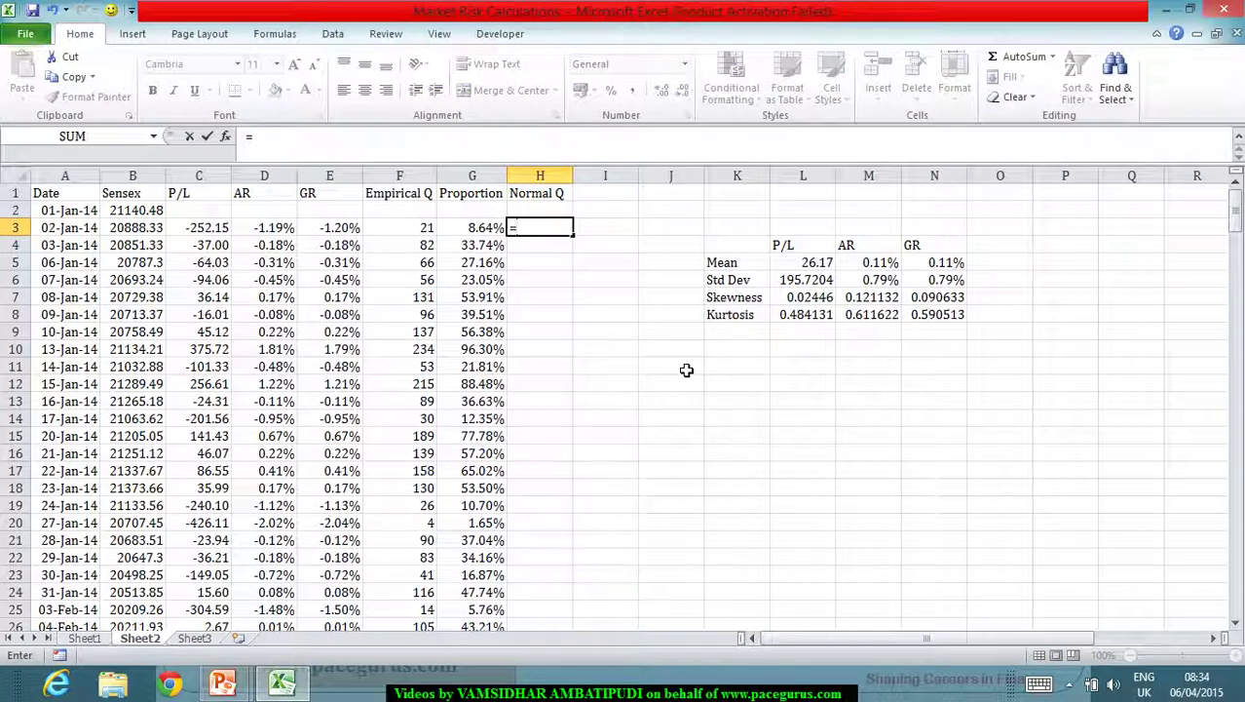
text(nor)
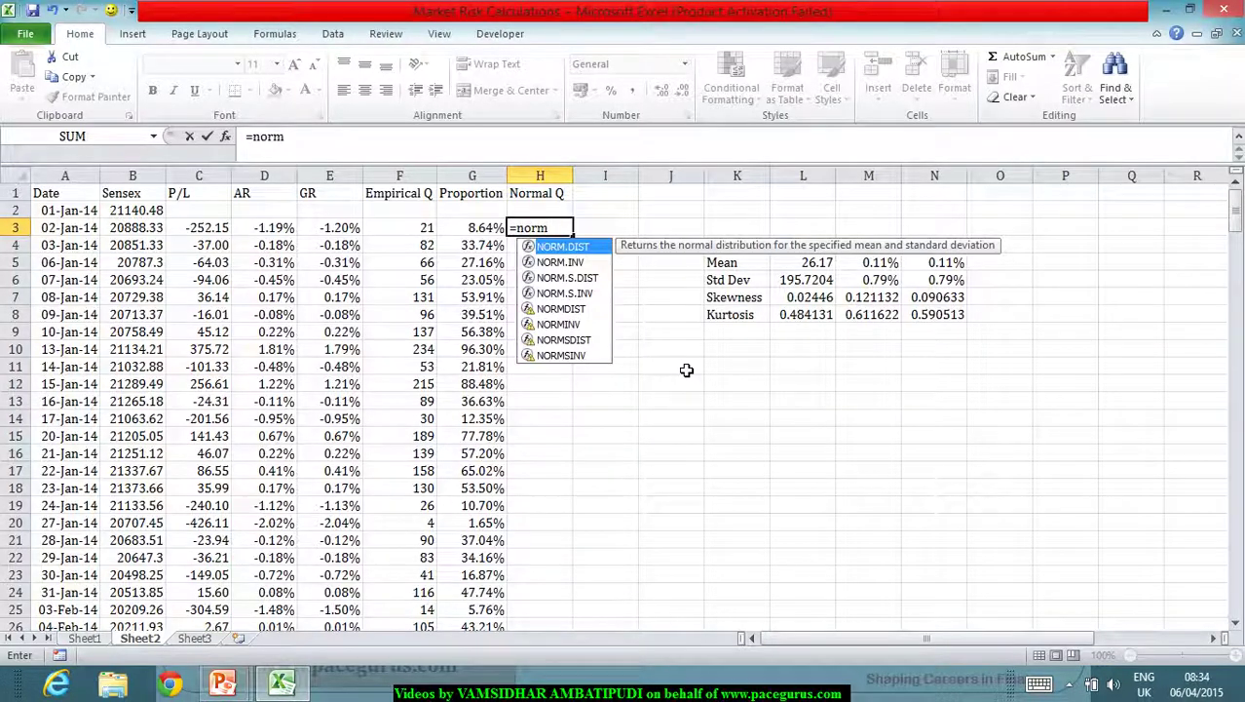
text(m)
key(Tab)
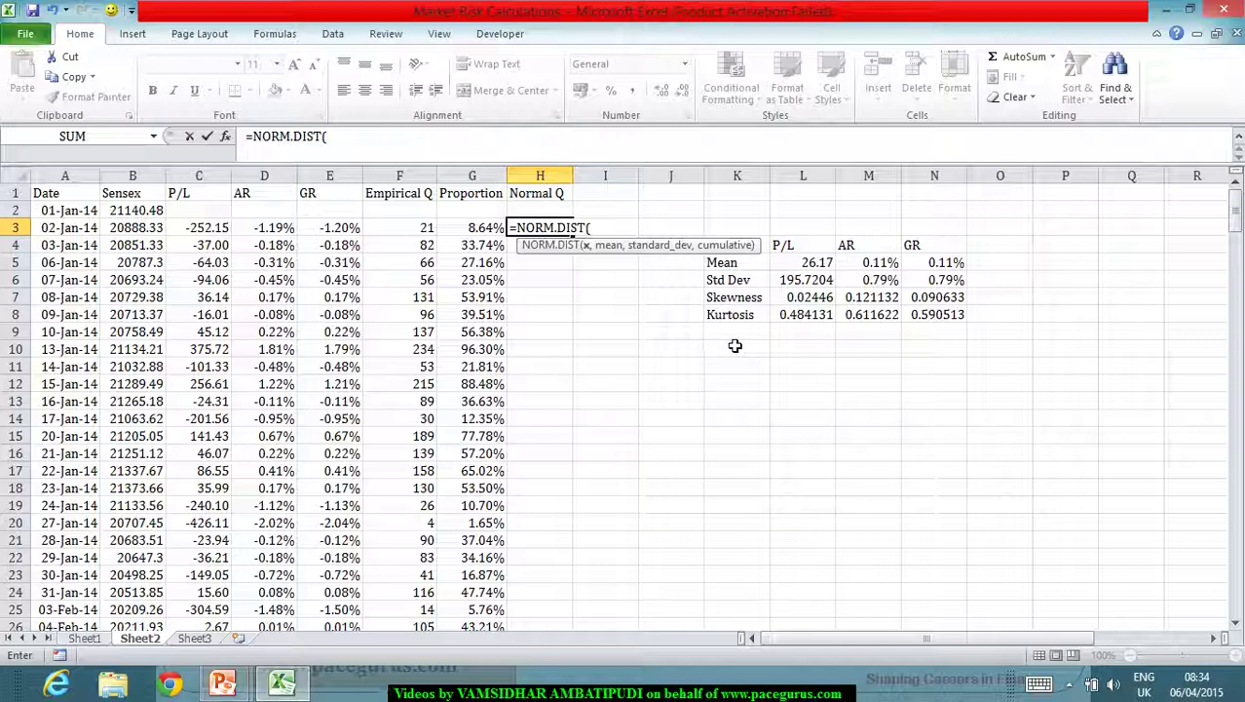
click(211, 233)
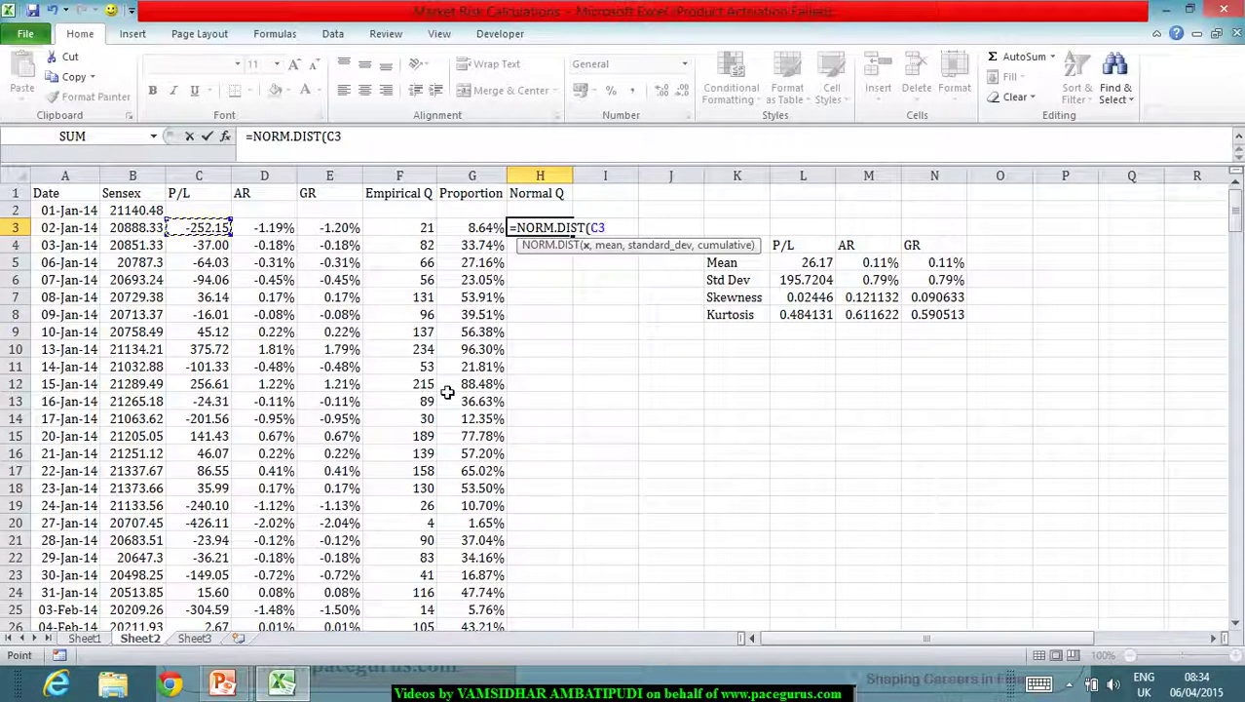
text(,)
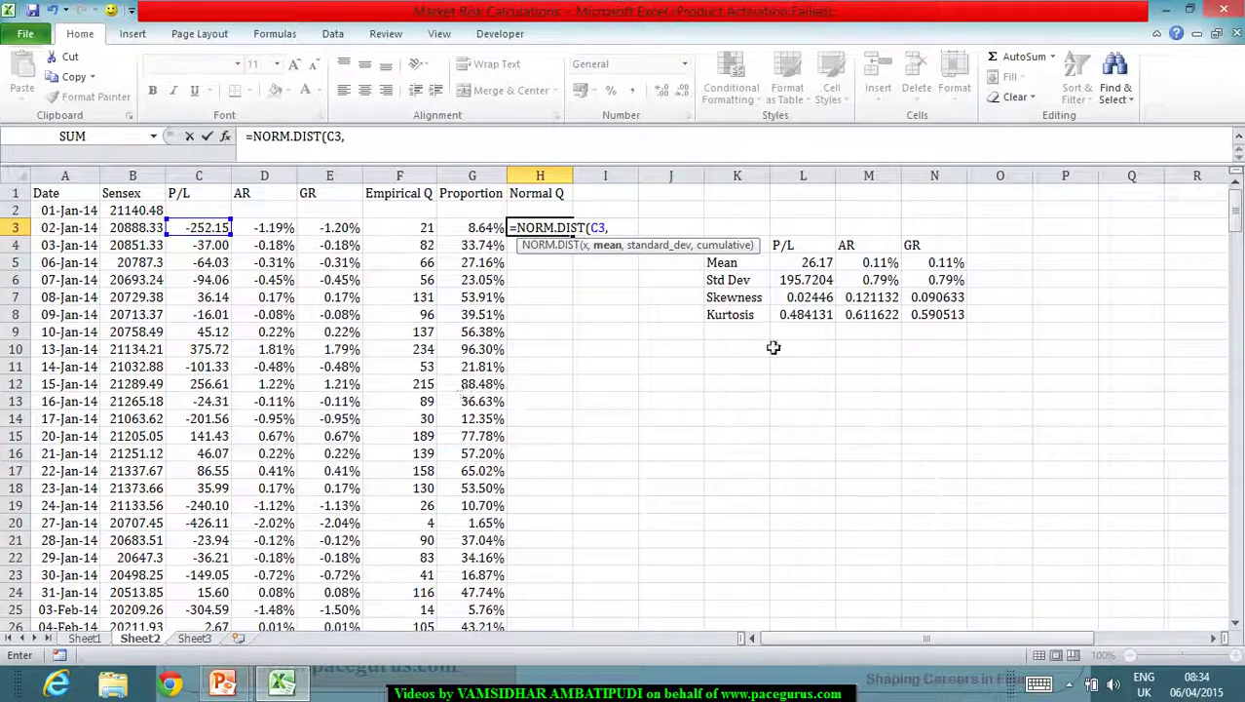
click(817, 271)
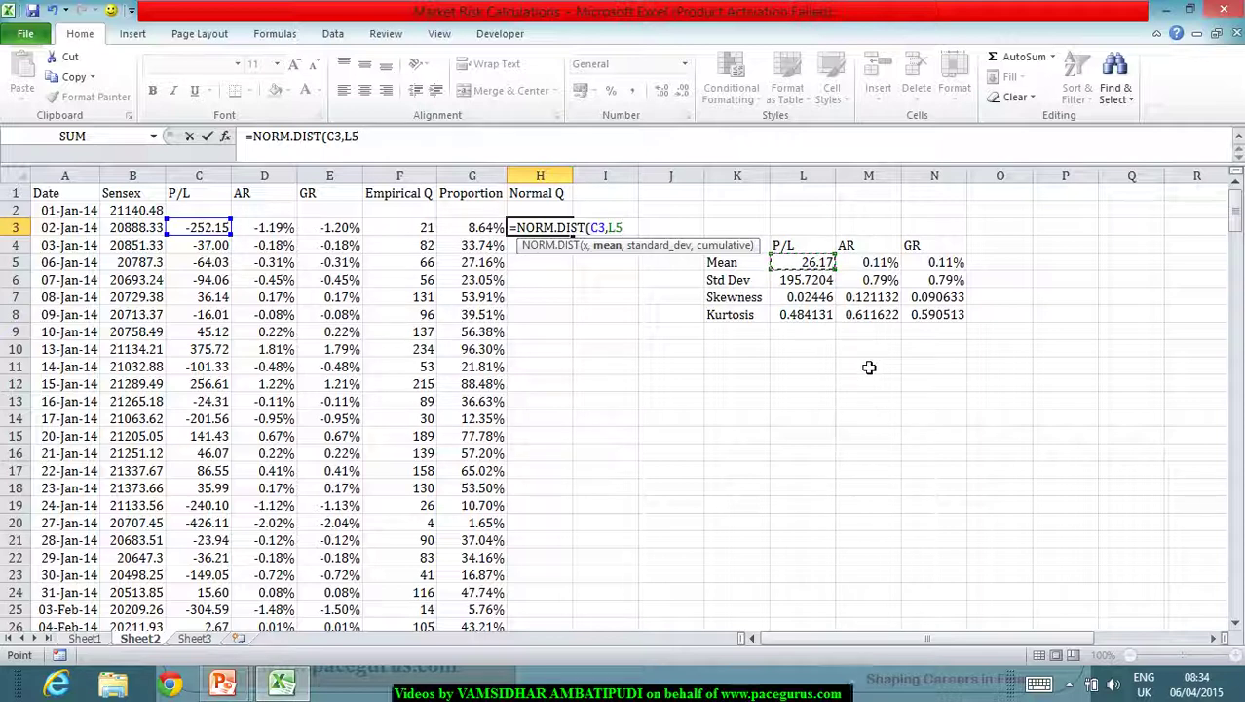
key(F4)
text(,)
click(823, 282)
key(F4)
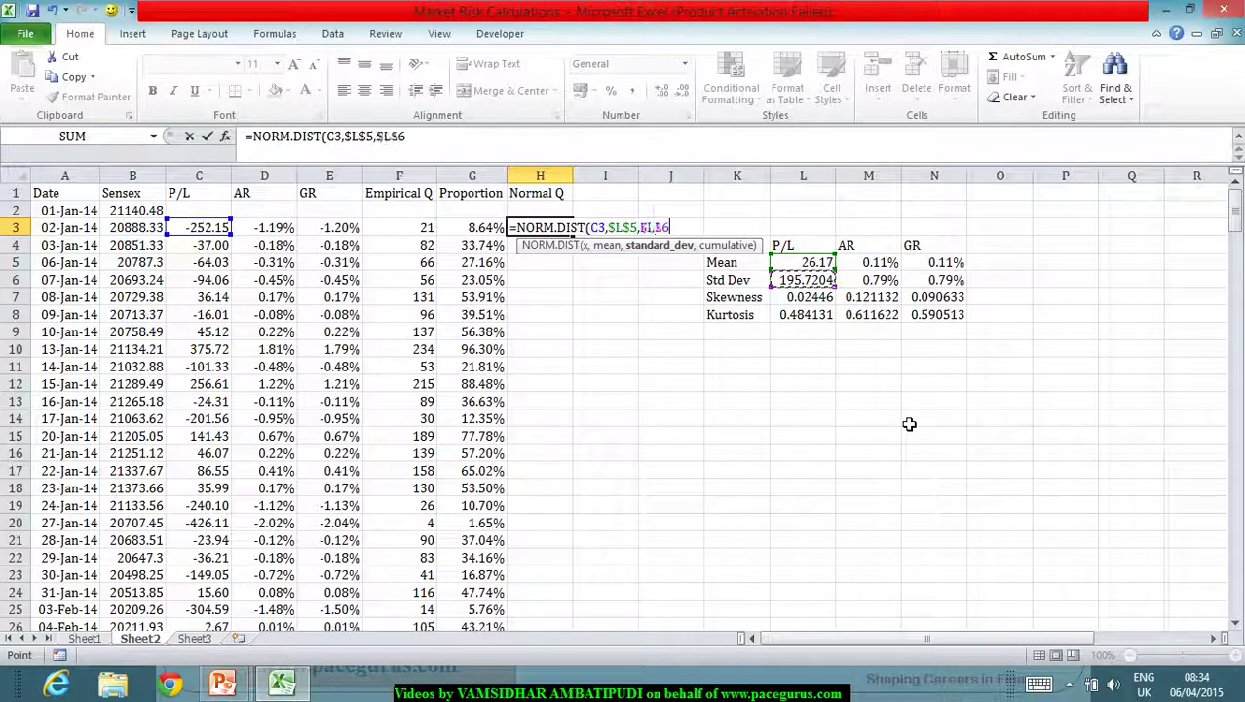
text())
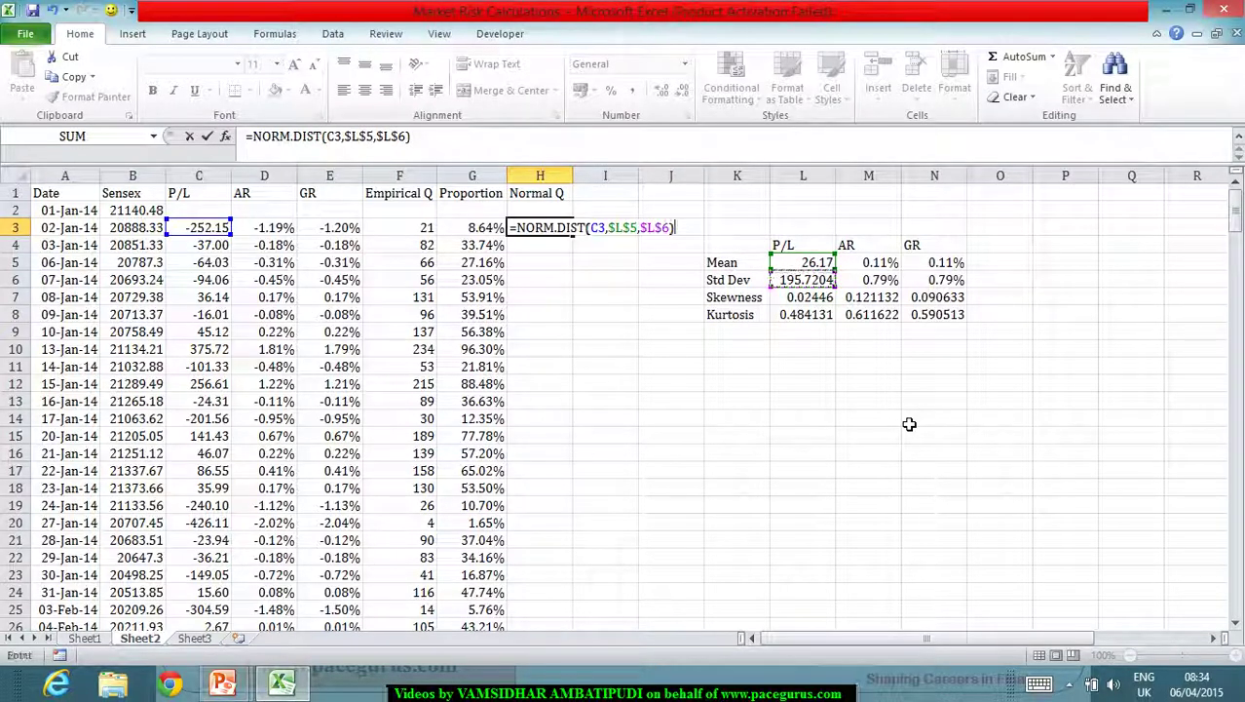
key(BackSpace)
text(,)
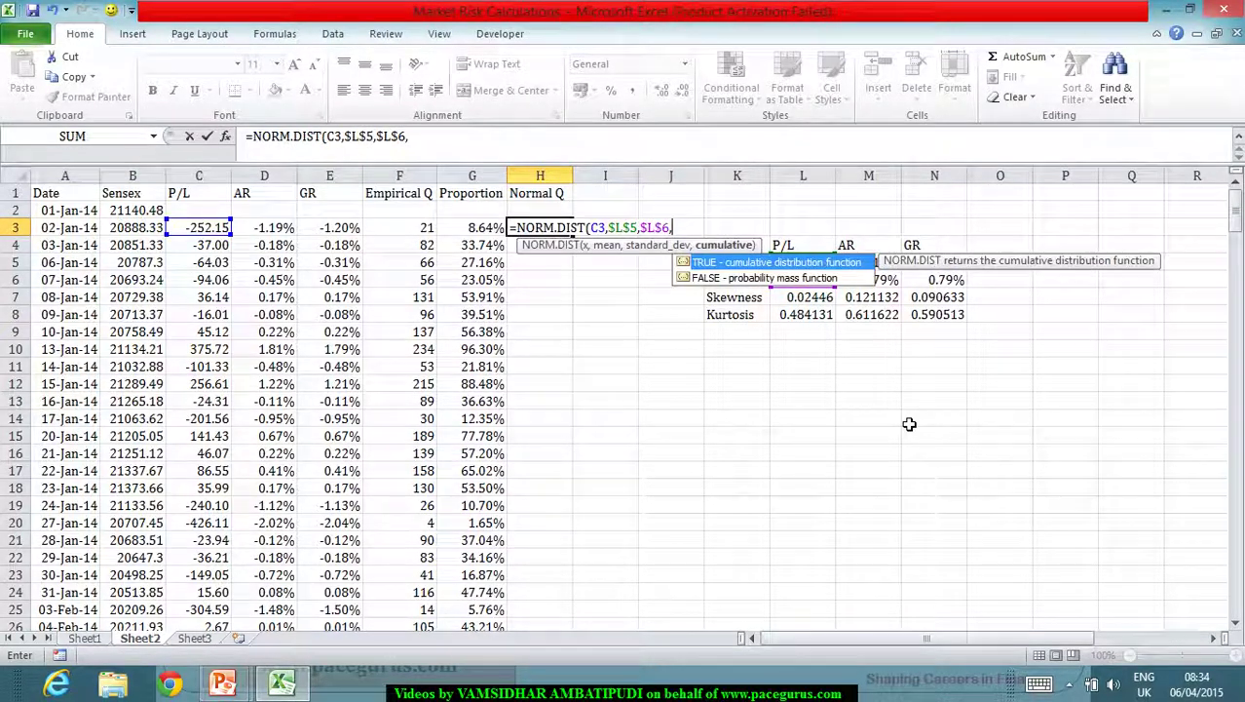
text(1))
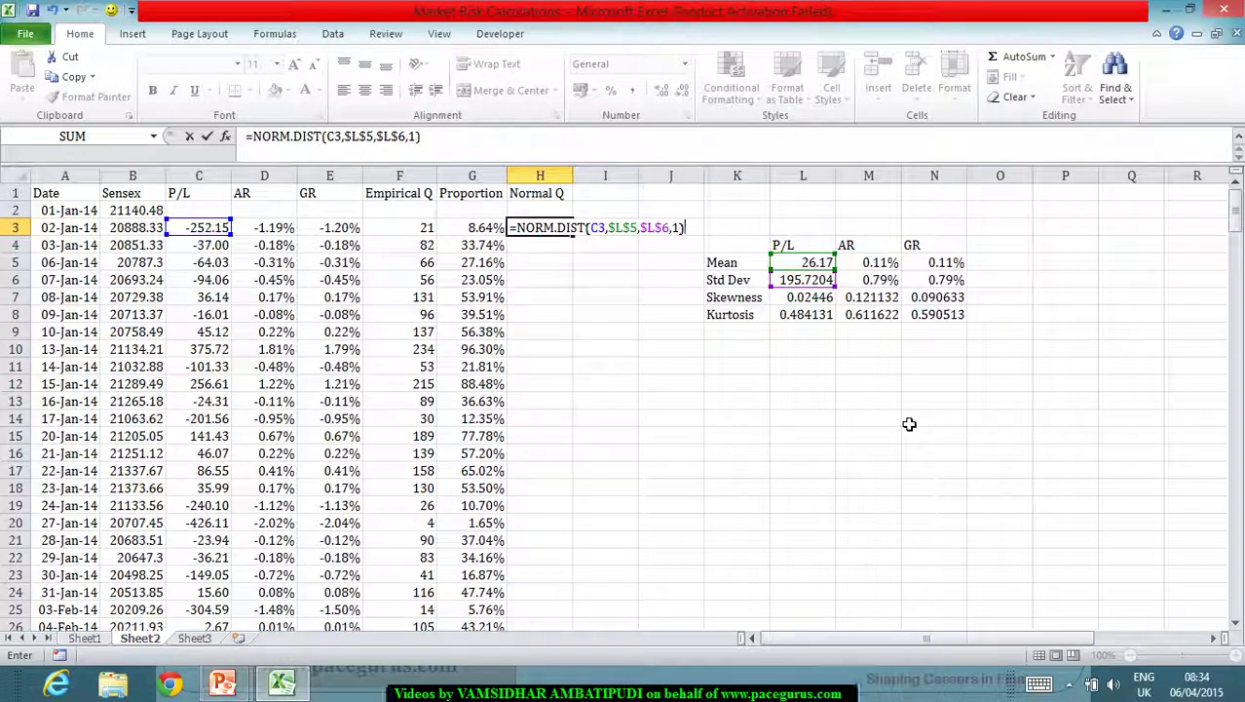
key(Return)
Fill the Normal Q formula from H3 down to the end of the data and format the cells as percentages with two decimals
click(548, 229)
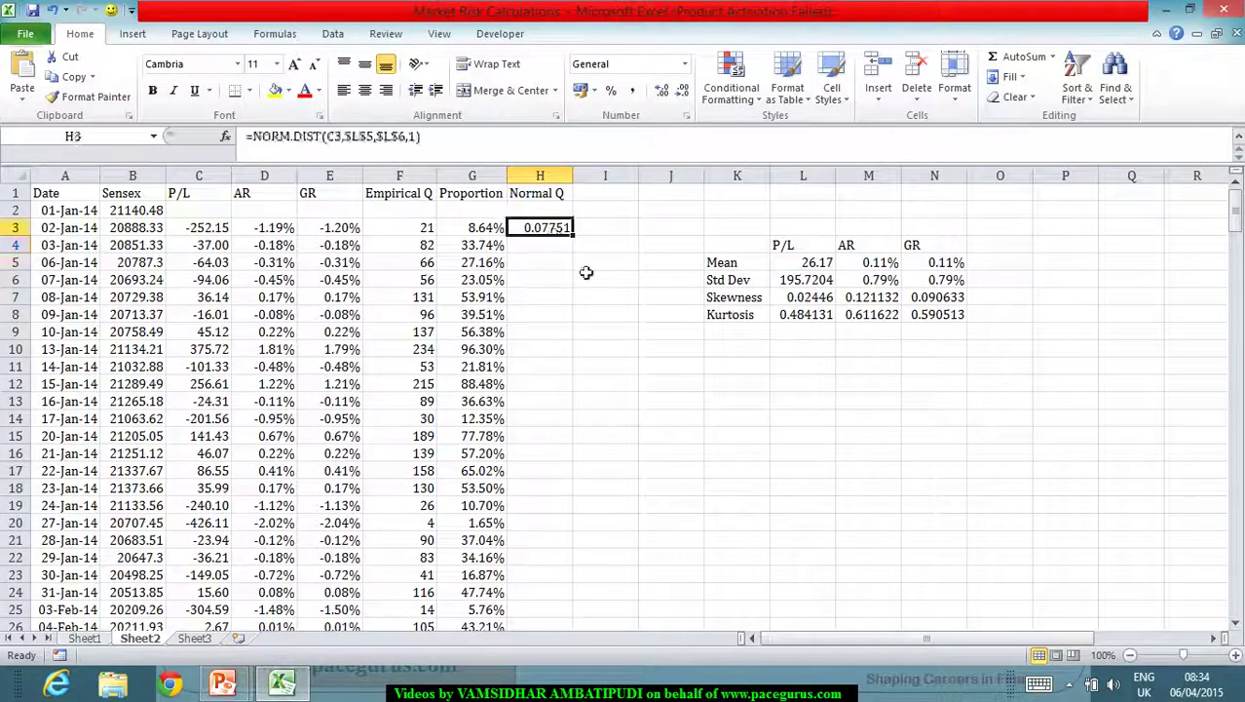
double_click(577, 245)
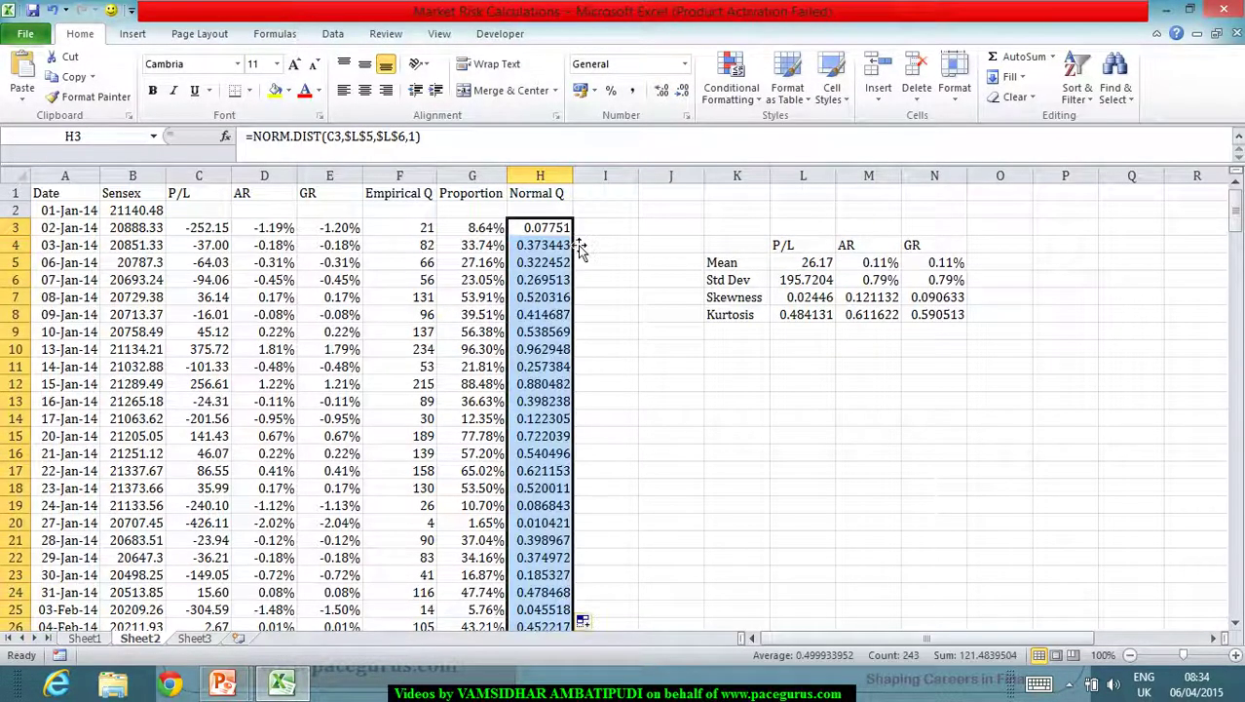
click(611, 89)
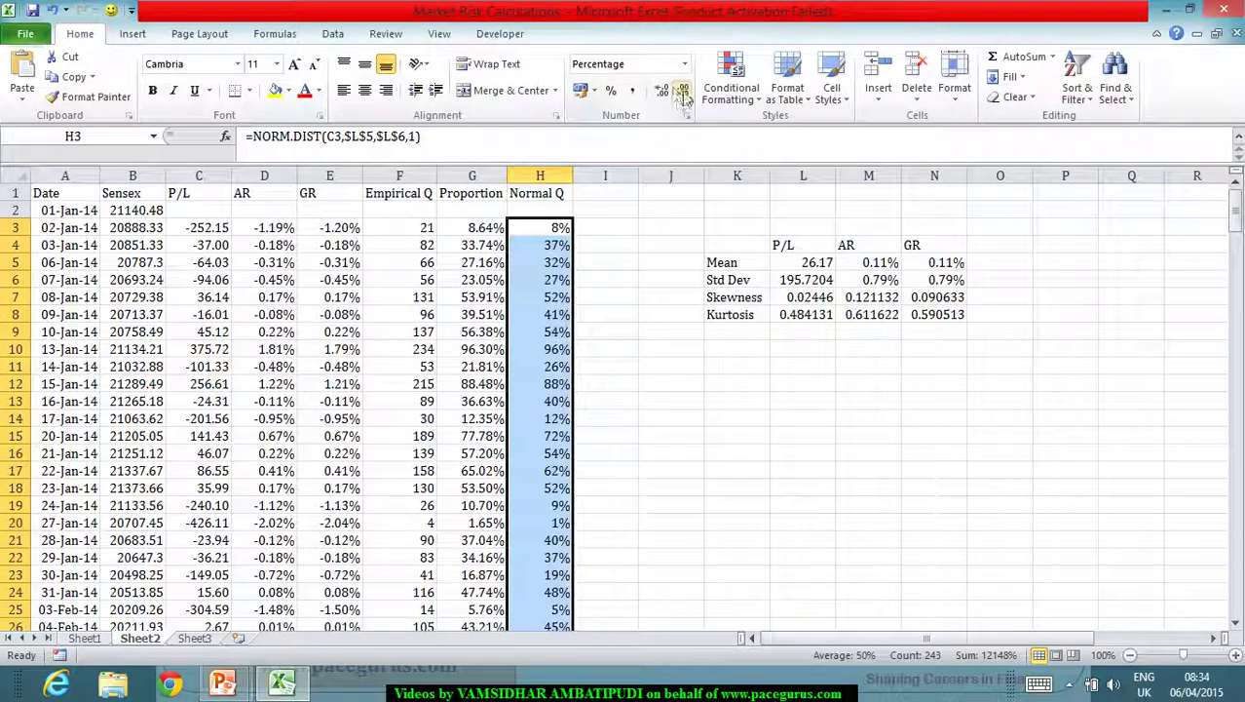
click(672, 94)
click(673, 95)
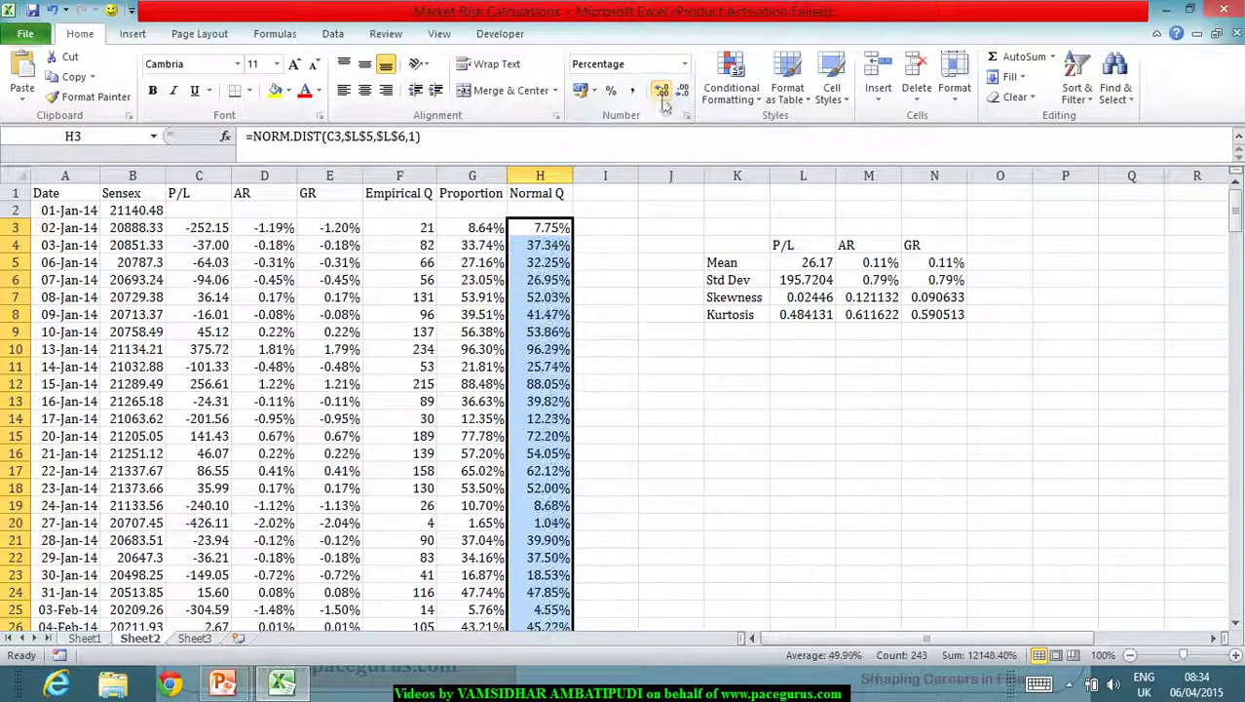
click(610, 330)
click(544, 228)
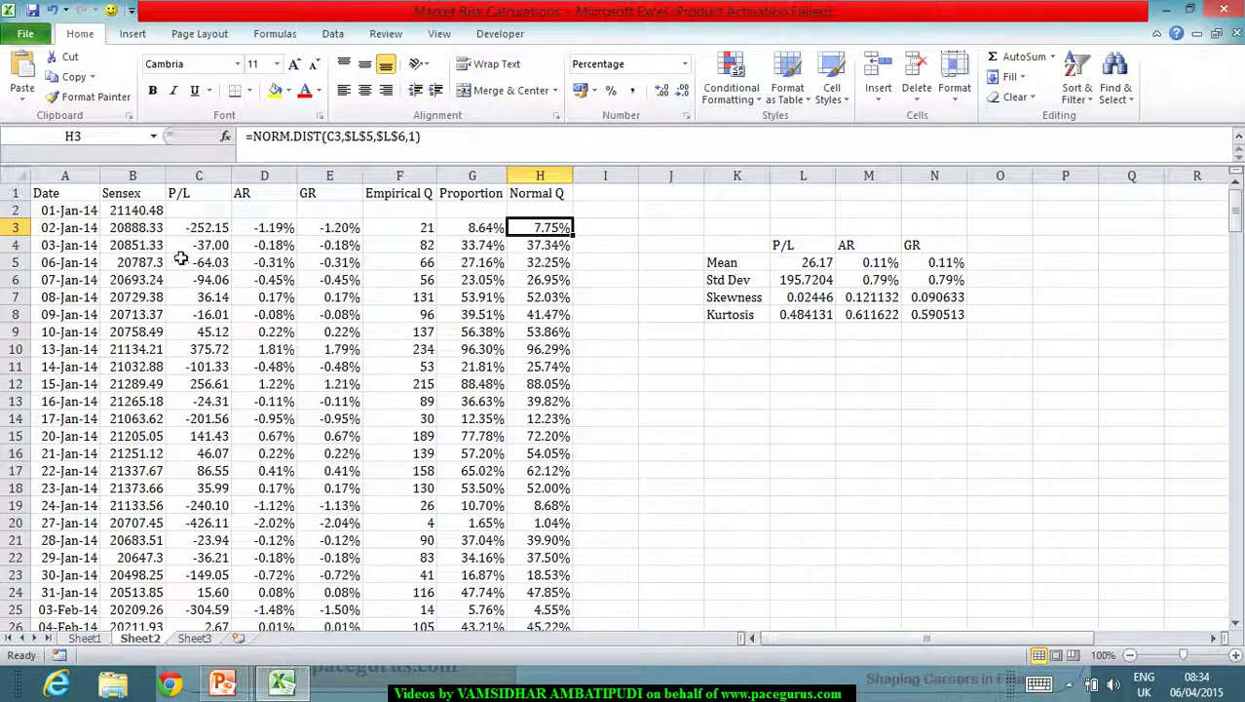
click(202, 232)
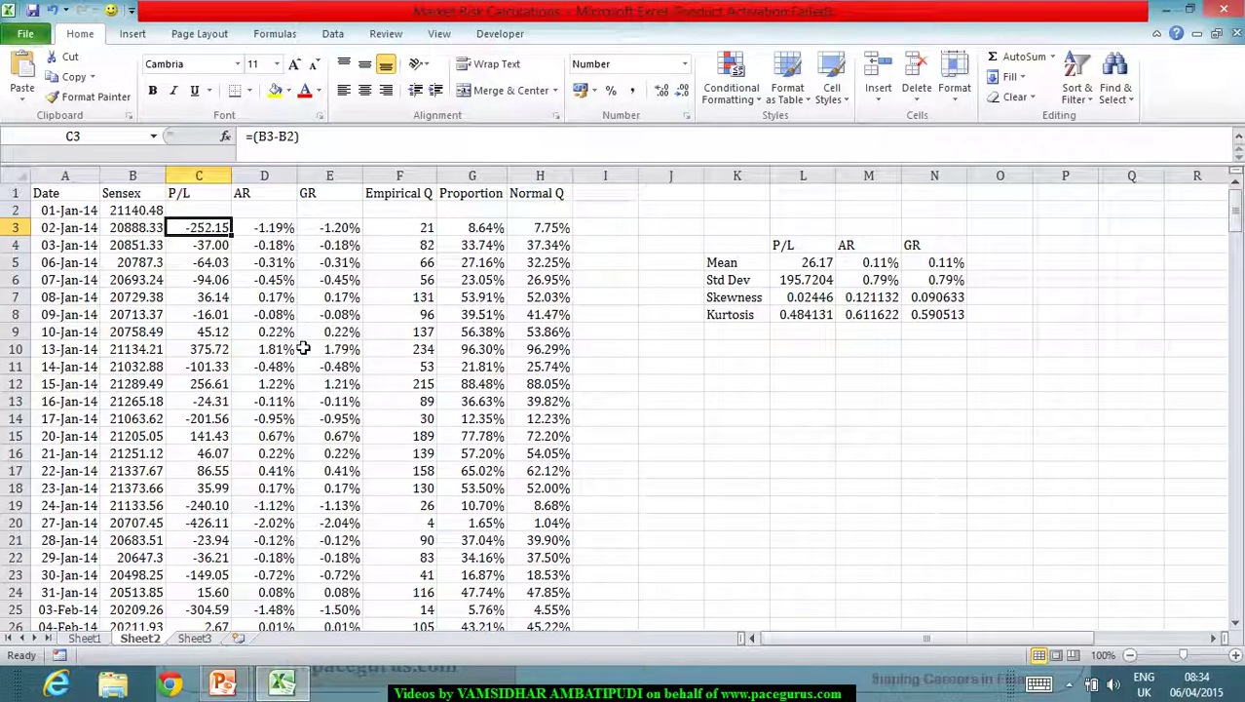
click(484, 228)
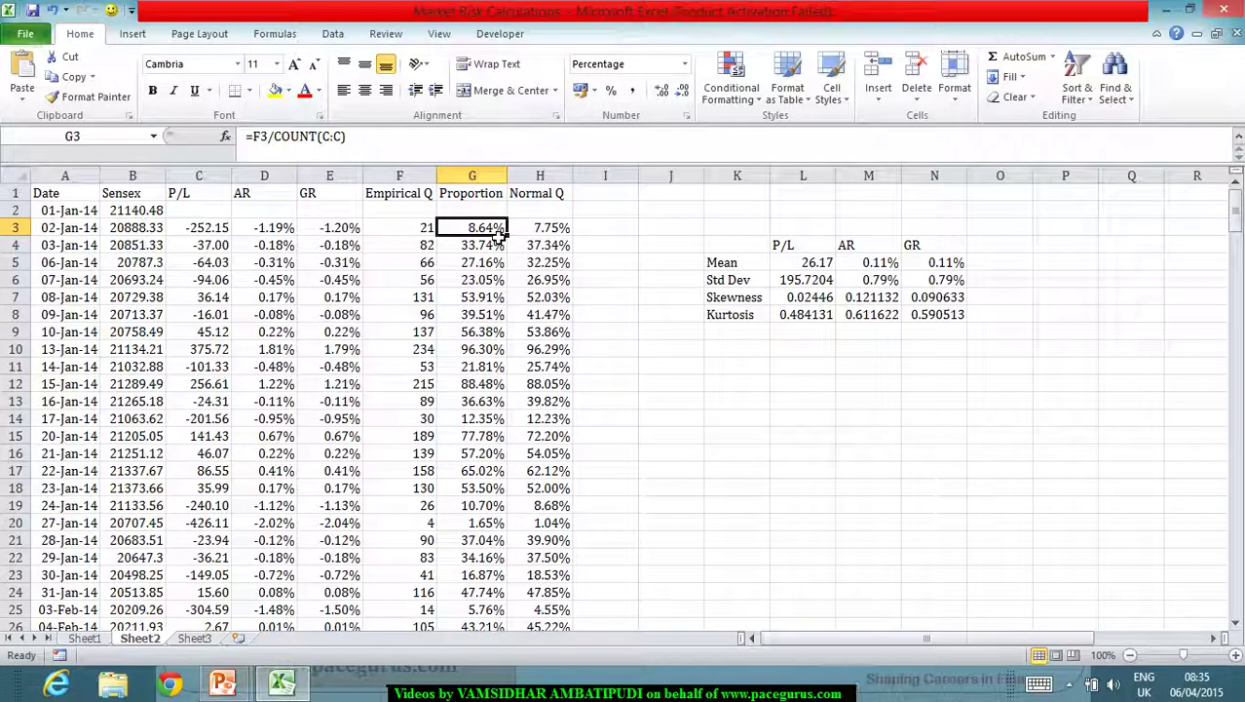
Copy the Proportion and Normal Q columns G and H and paste them as values starting at O1
drag(472, 175, 542, 175)
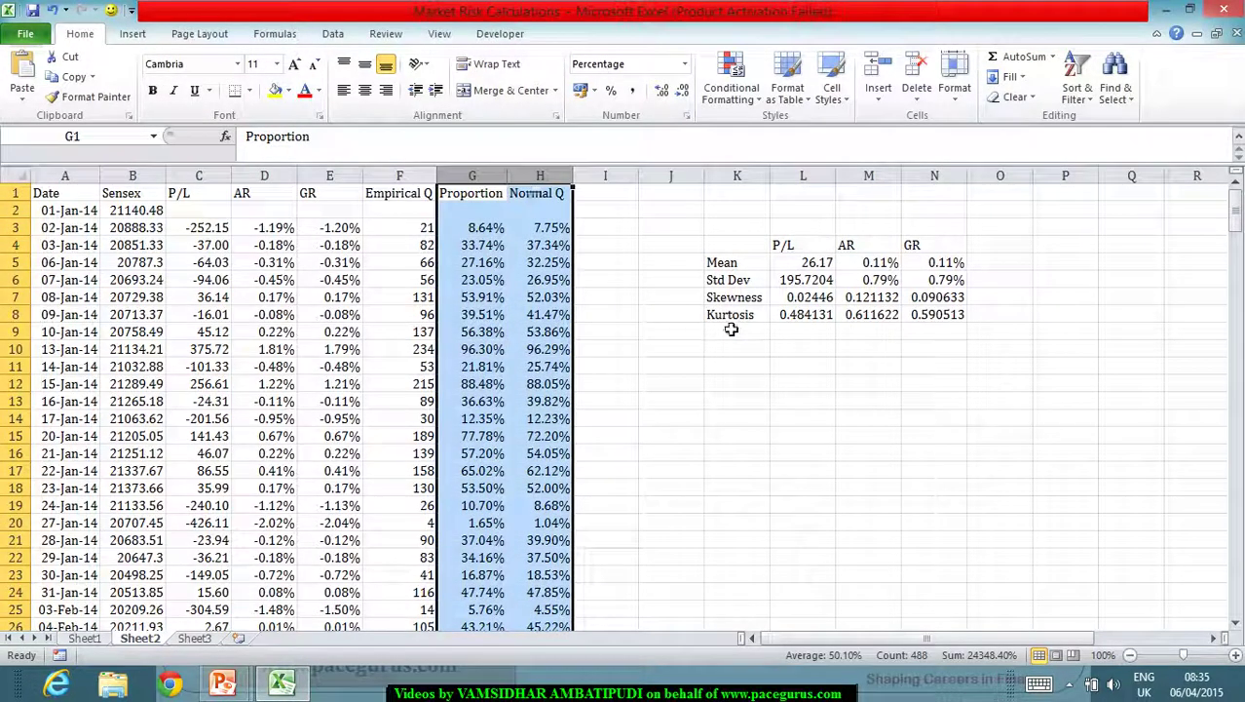
key(ctrl+c)
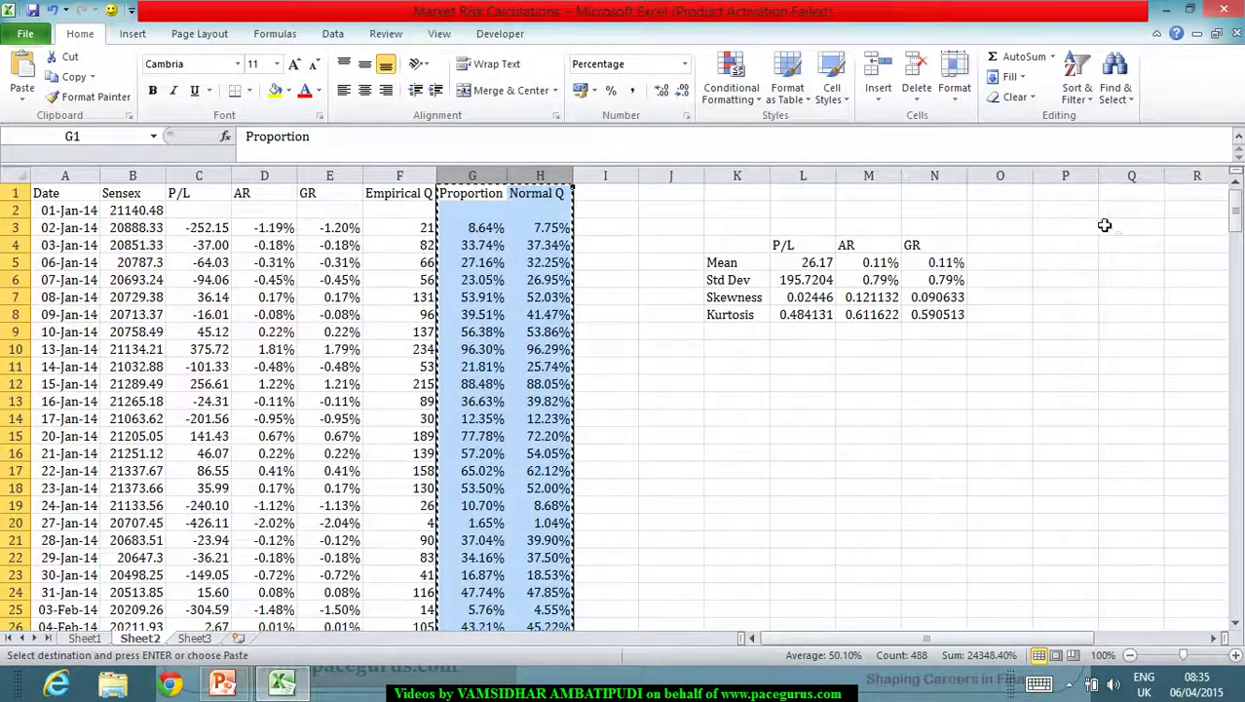
click(1013, 201)
right_click(1013, 201)
click(1062, 277)
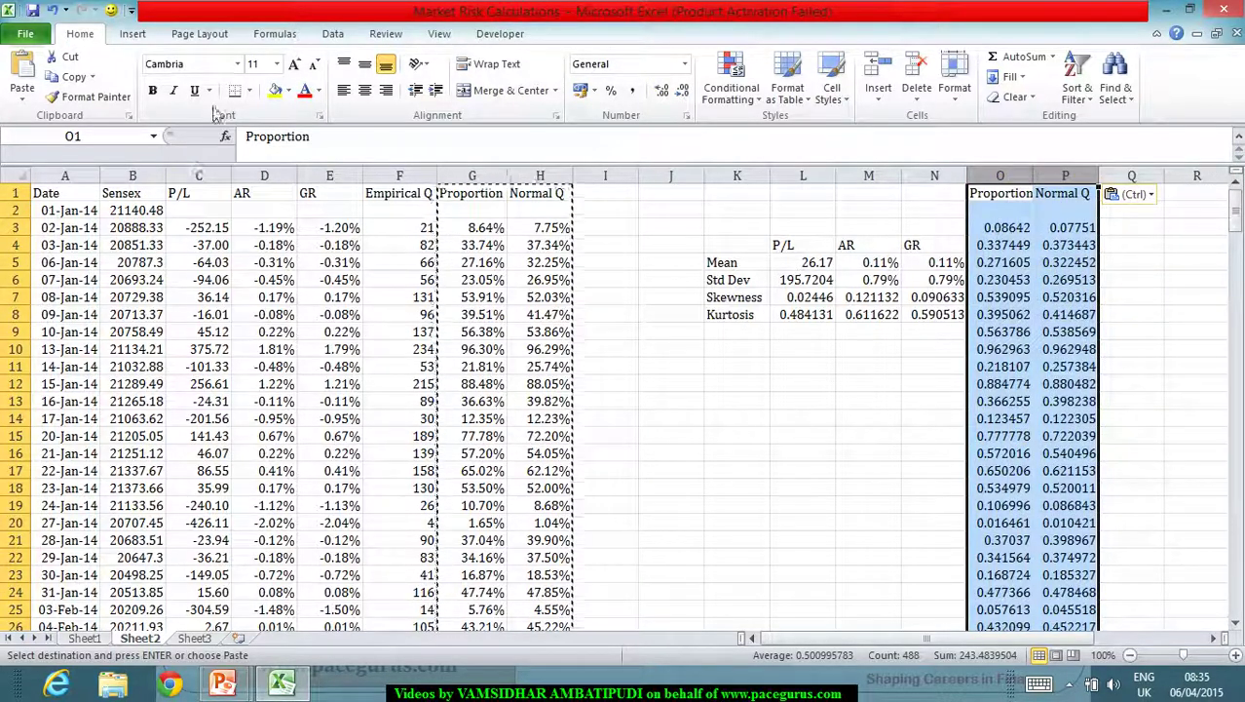
Sort the pasted values in columns O and P by Proportion from smallest to largest, treating the first row as headers
click(333, 33)
click(427, 77)
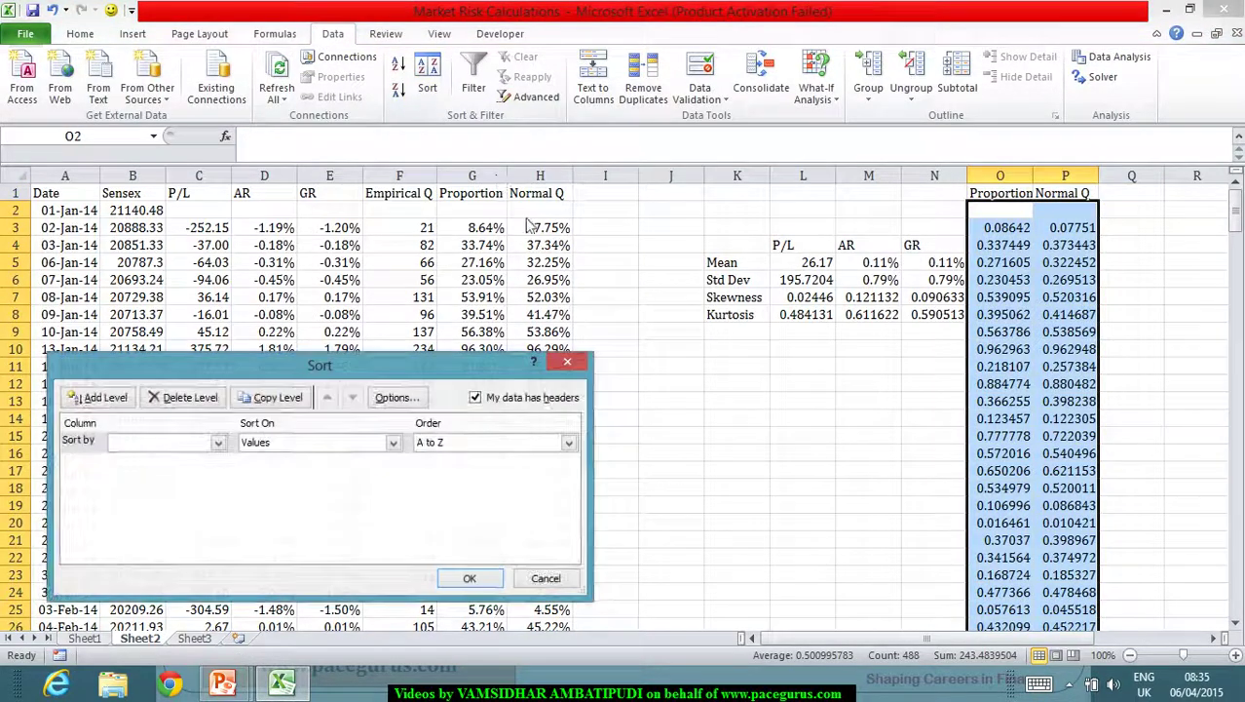
click(219, 442)
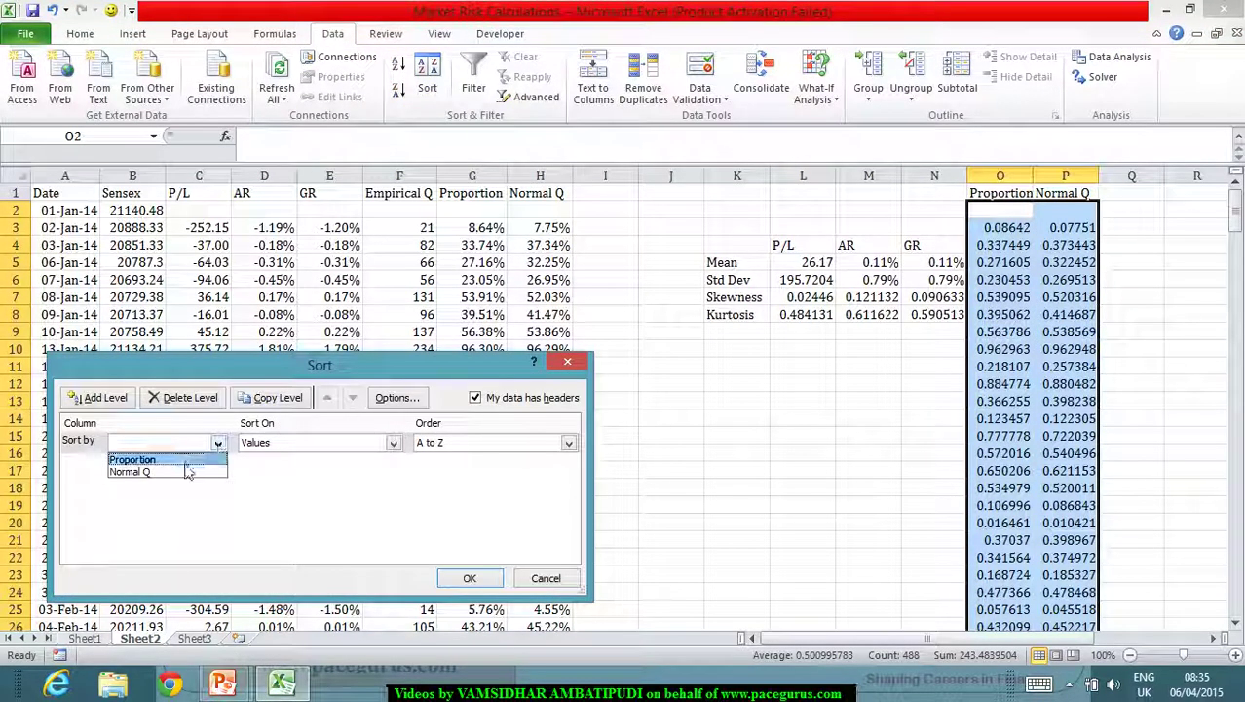
click(180, 460)
click(470, 578)
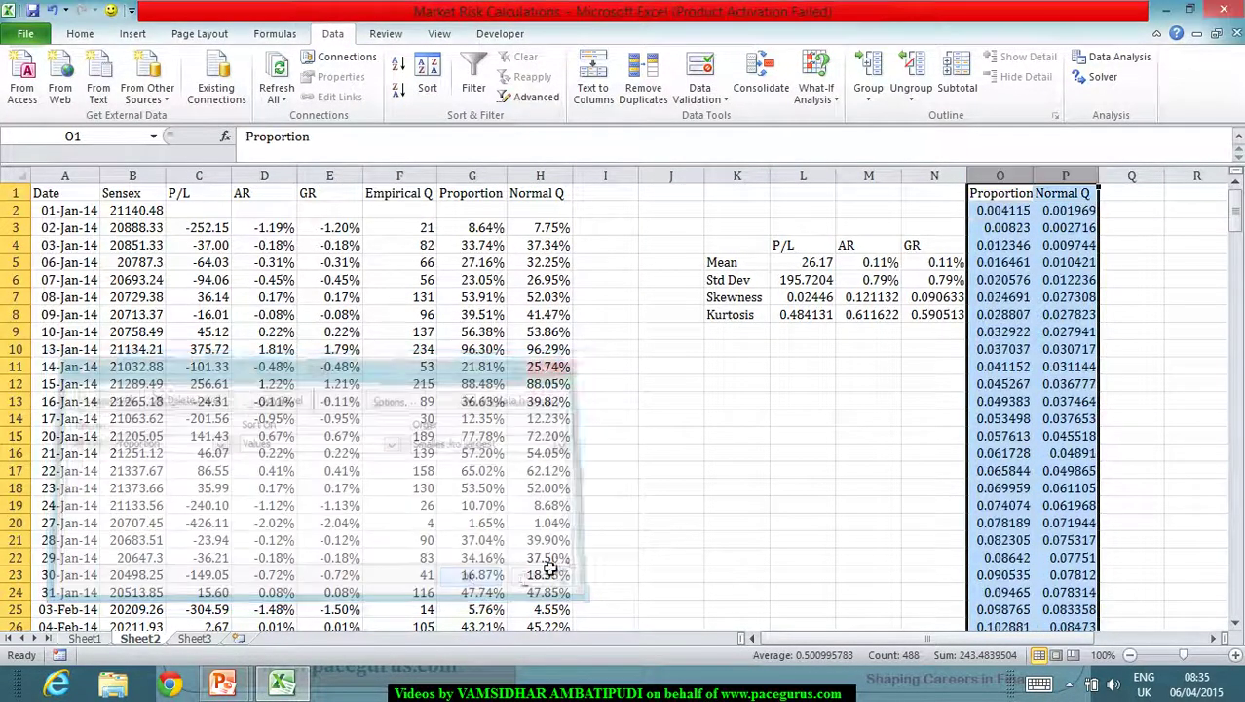
click(1023, 313)
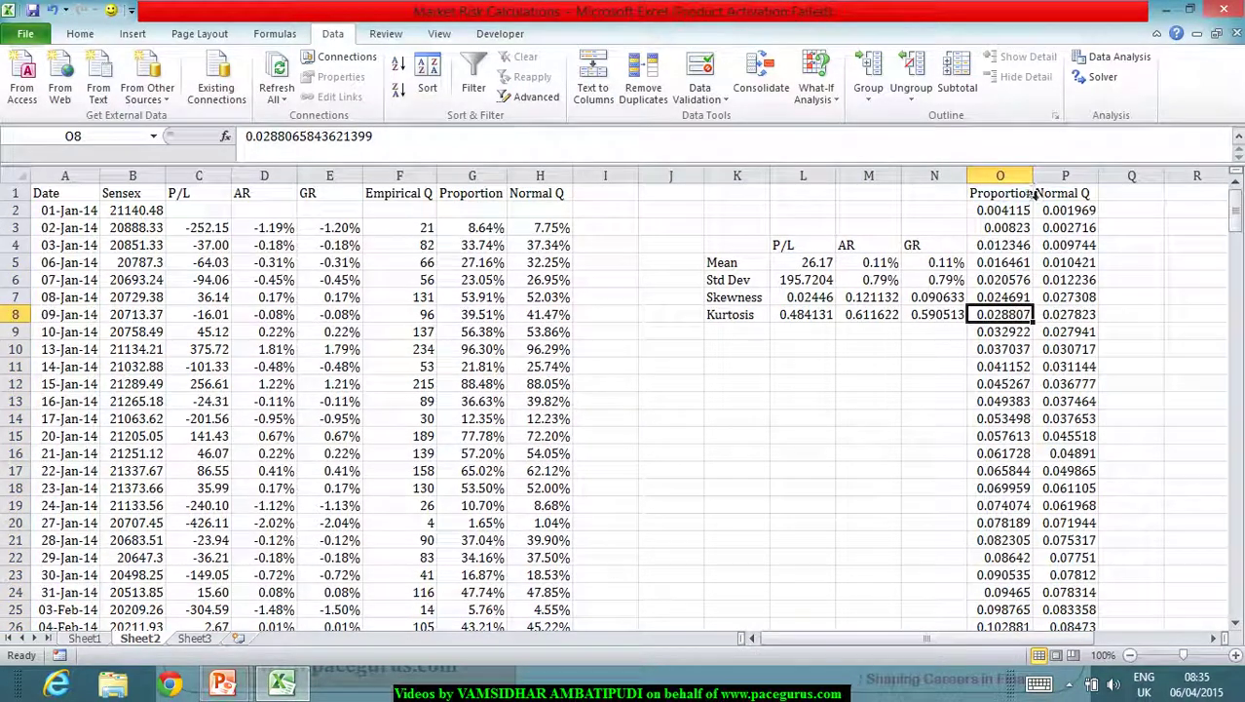
click(1017, 213)
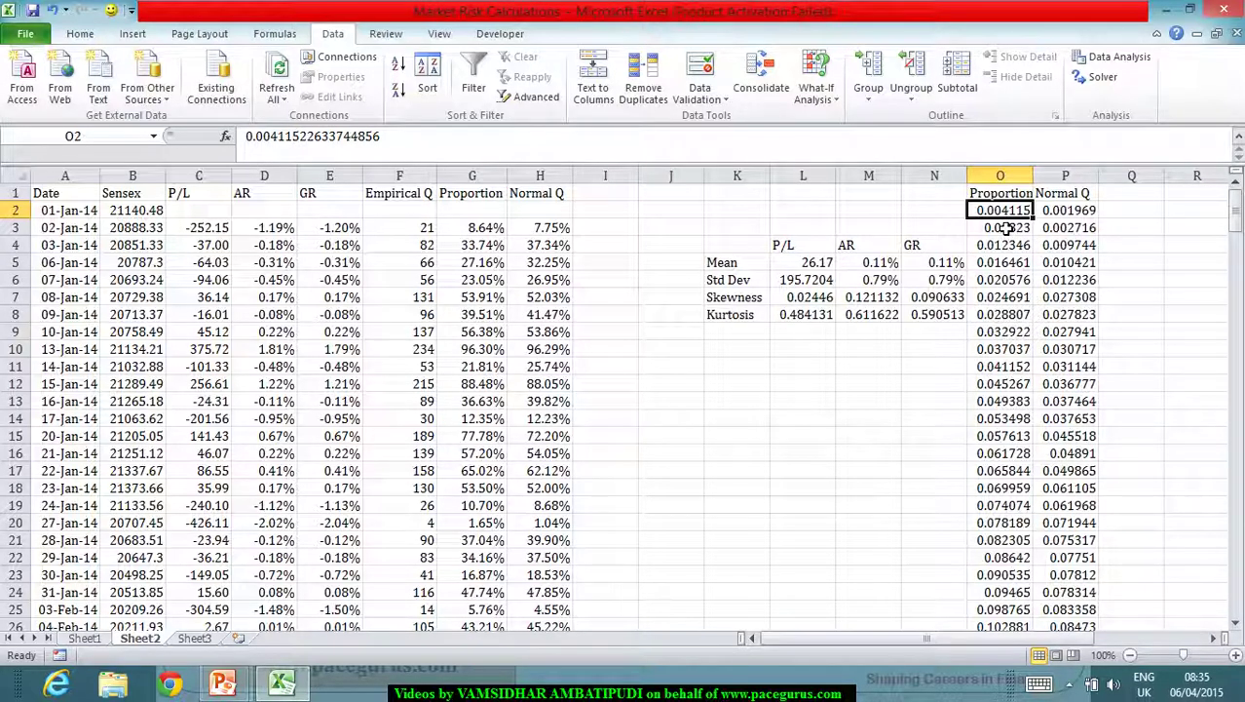
Format the sorted Proportion and Normal Q values in columns O and P as percentages with two decimals
click(1018, 195)
key(ctrl+shift+Down)
key(shift+Right)
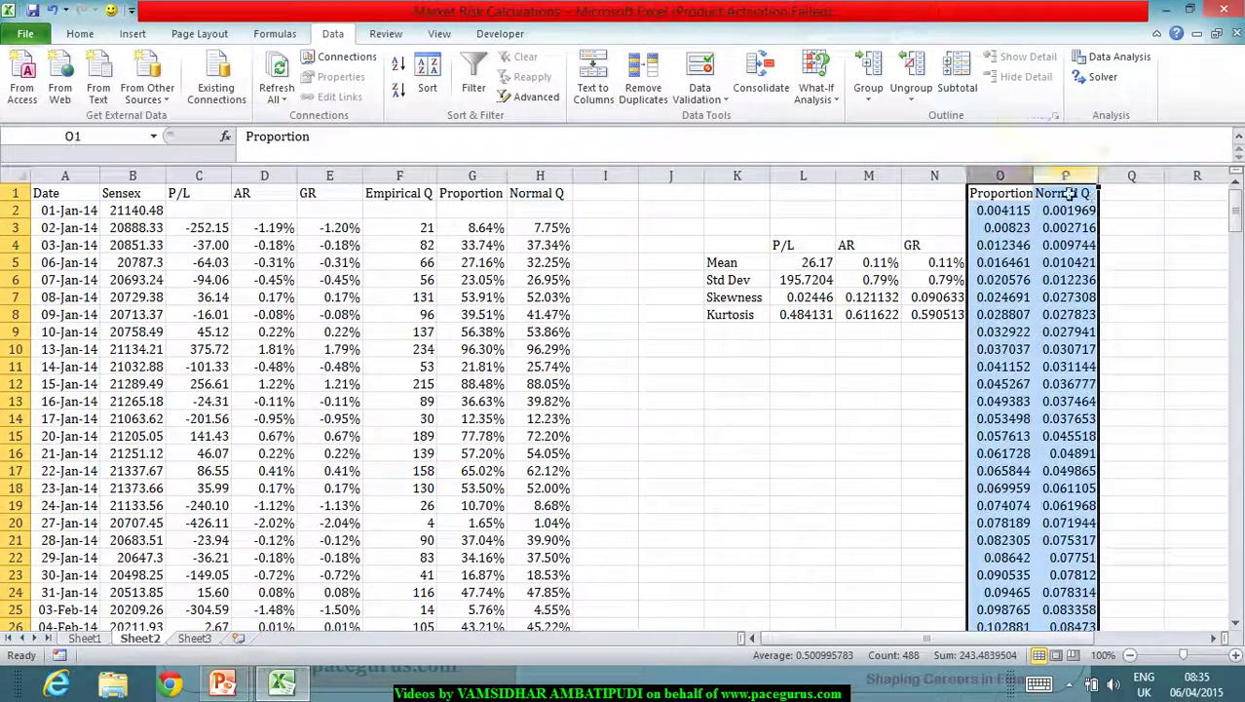
click(90, 33)
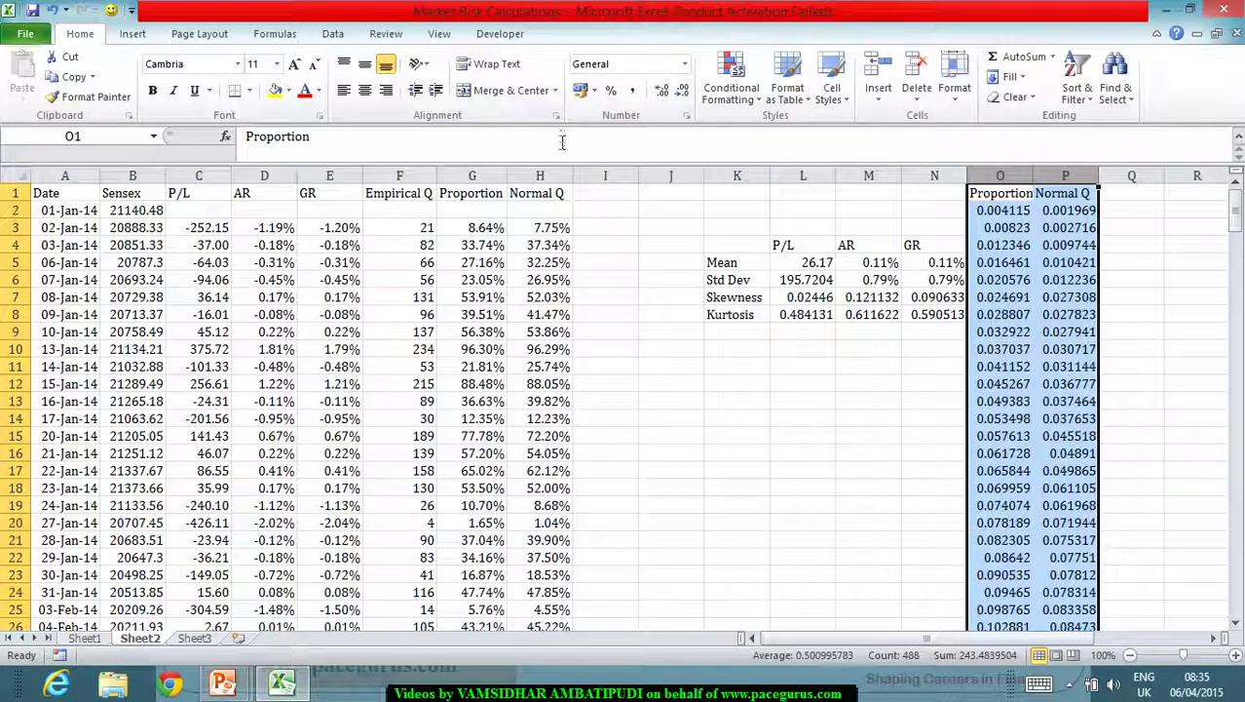
click(611, 89)
click(662, 90)
click(662, 90)
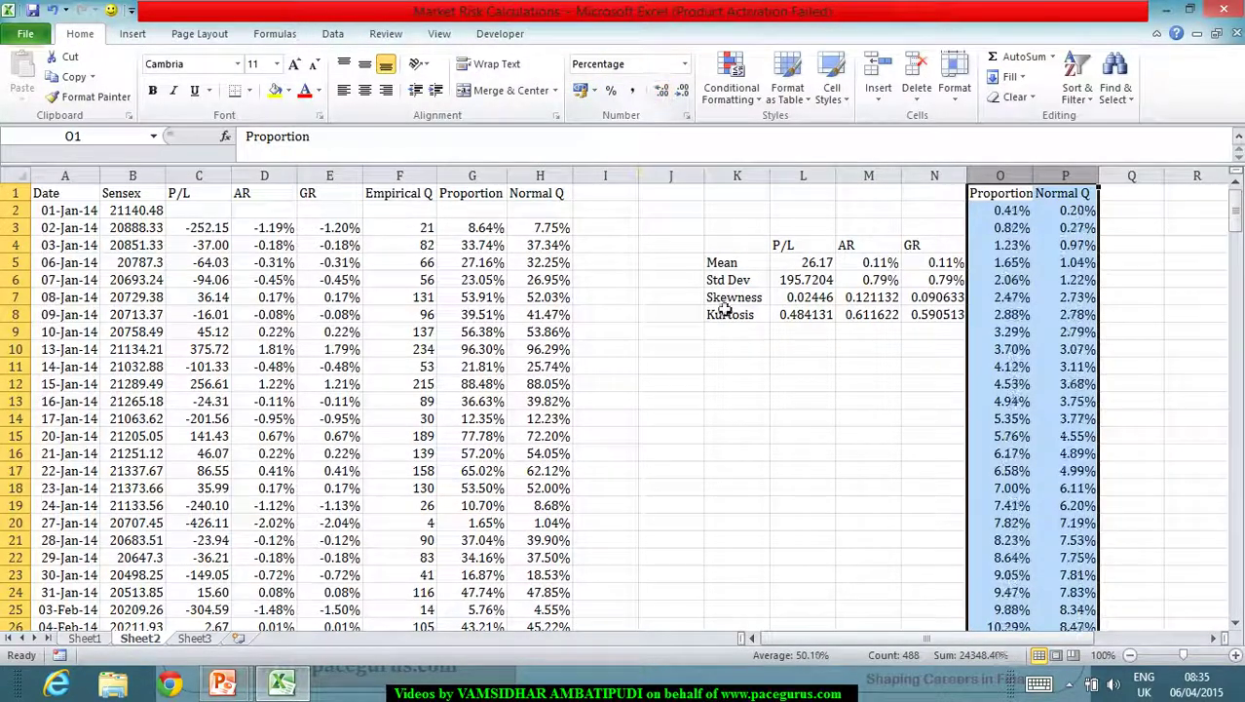
click(729, 313)
click(1002, 212)
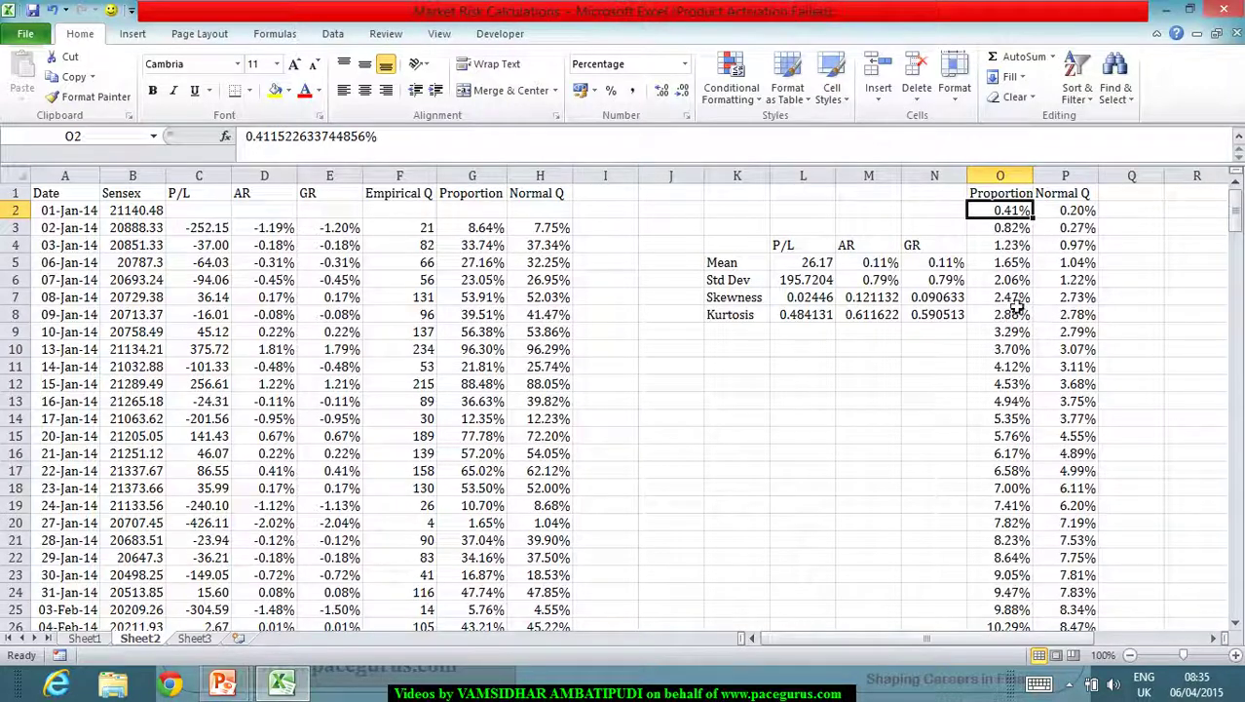
click(1081, 216)
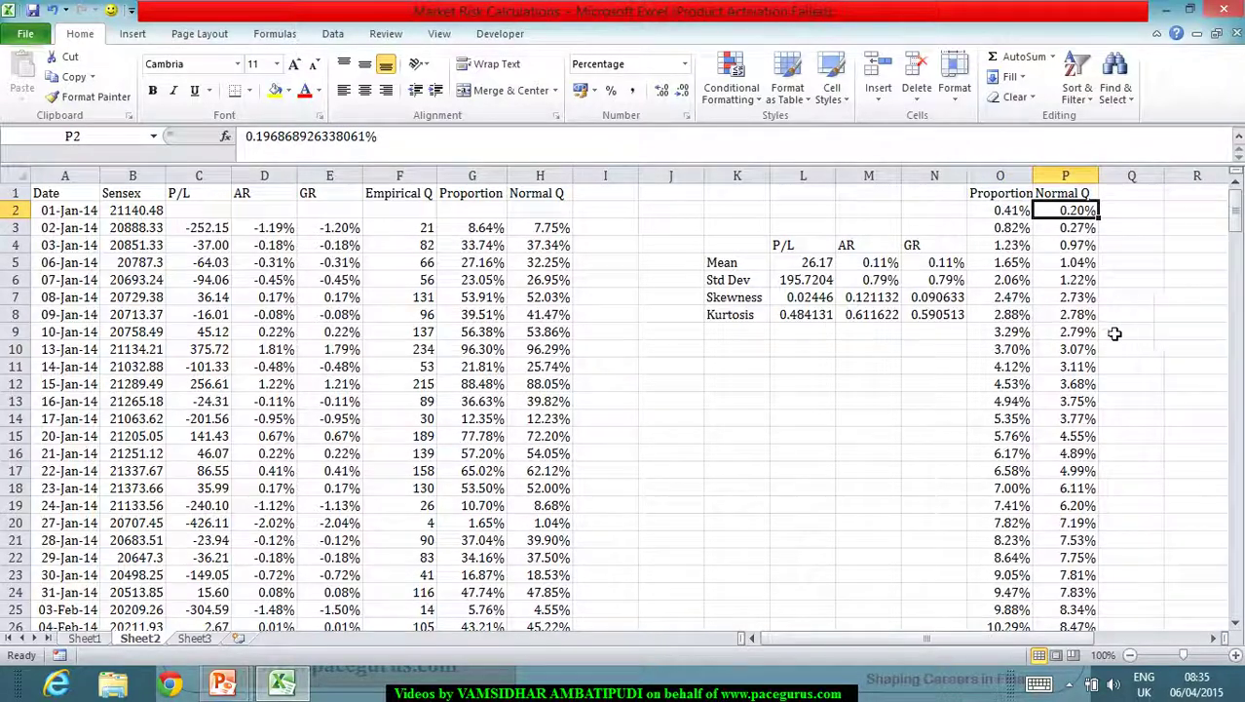
click(1013, 212)
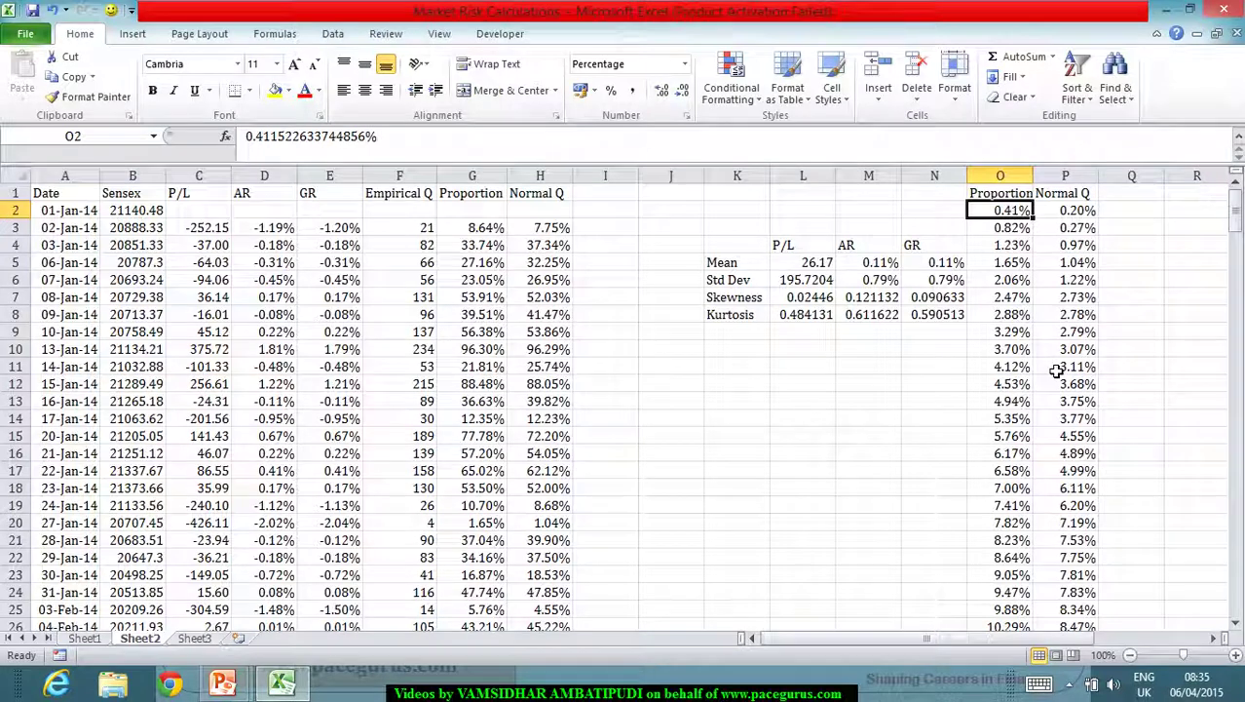
click(1088, 216)
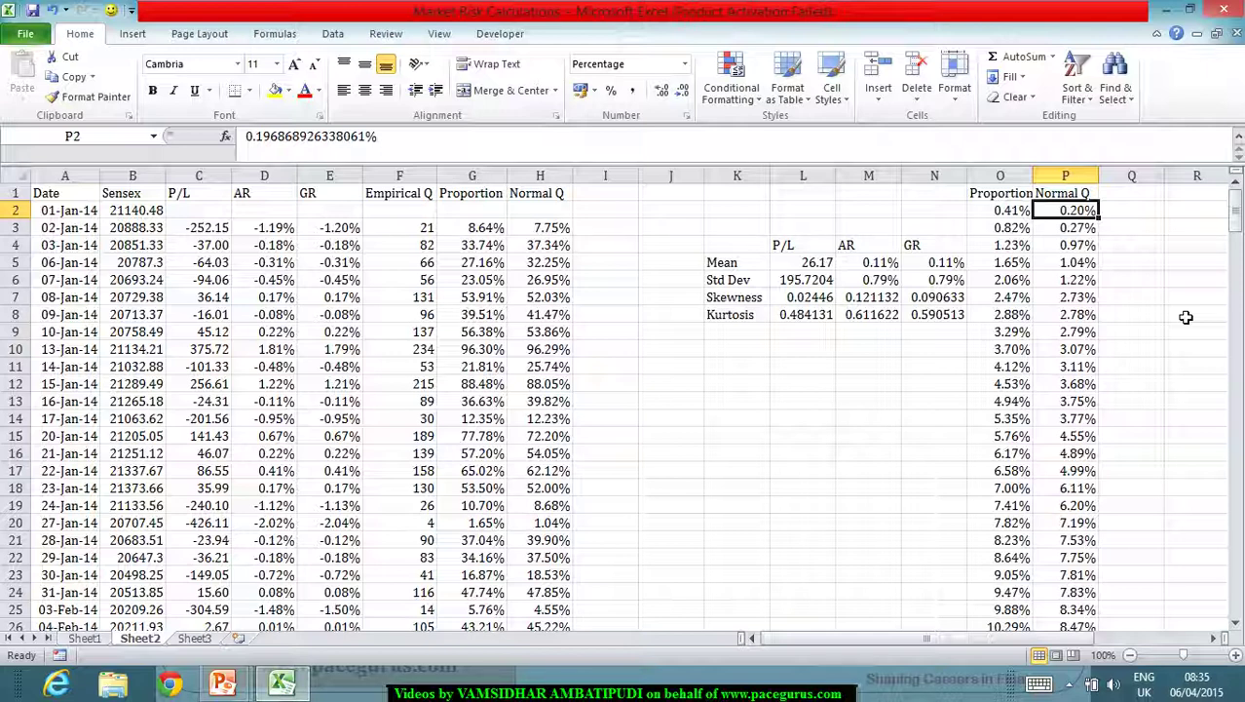
Select the sorted Proportion and Normal Q values in columns O and P, including the headers in row 1
click(1004, 193)
key(ctrl+shift+Down)
key(ctrl+shift+Right)
click(132, 33)
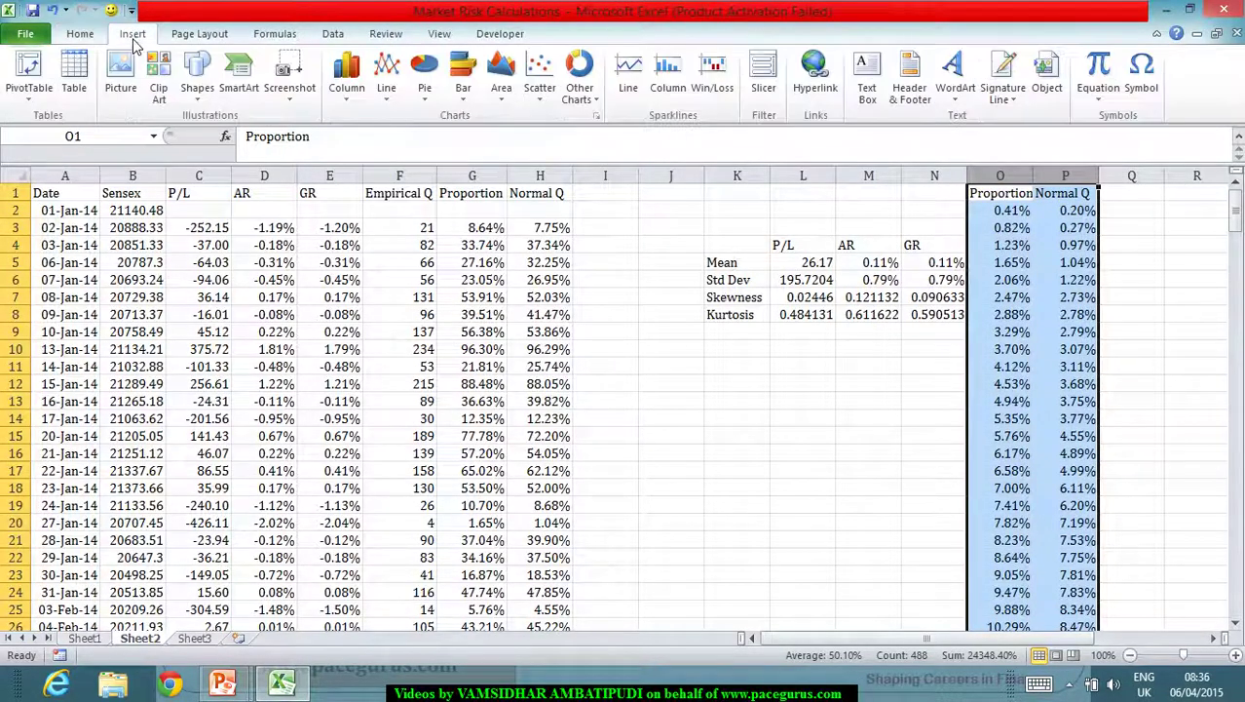
click(380, 93)
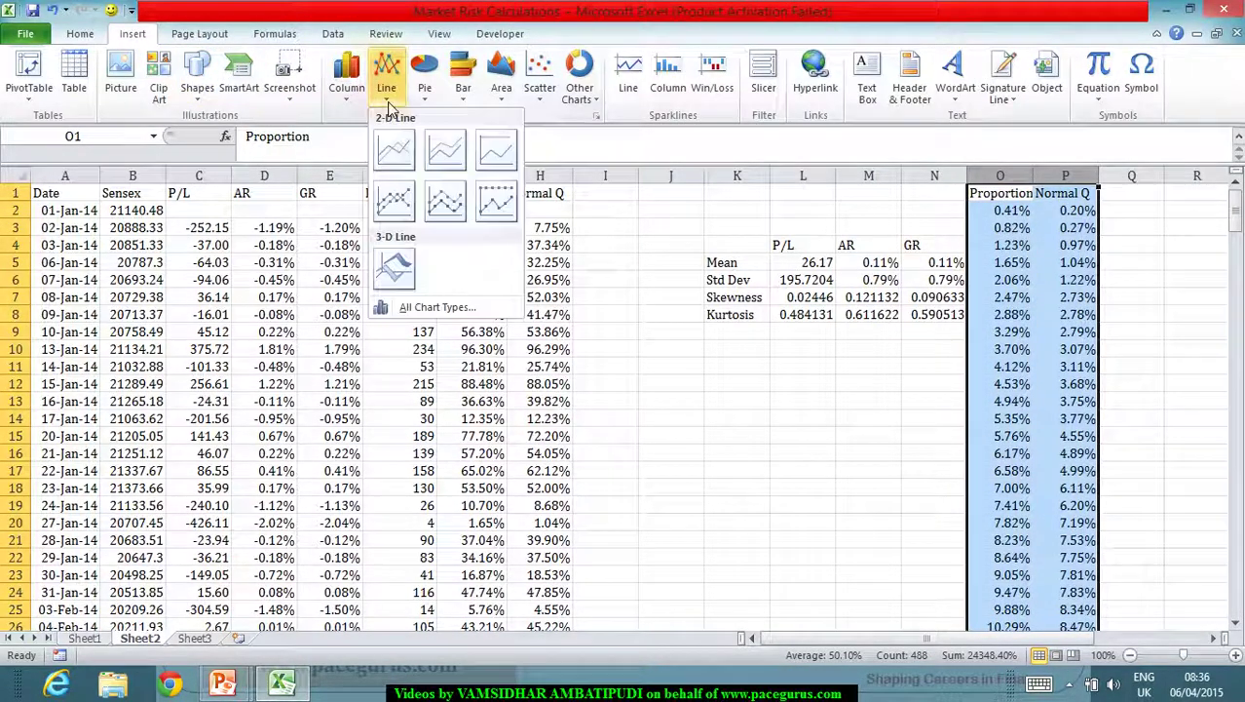
click(405, 156)
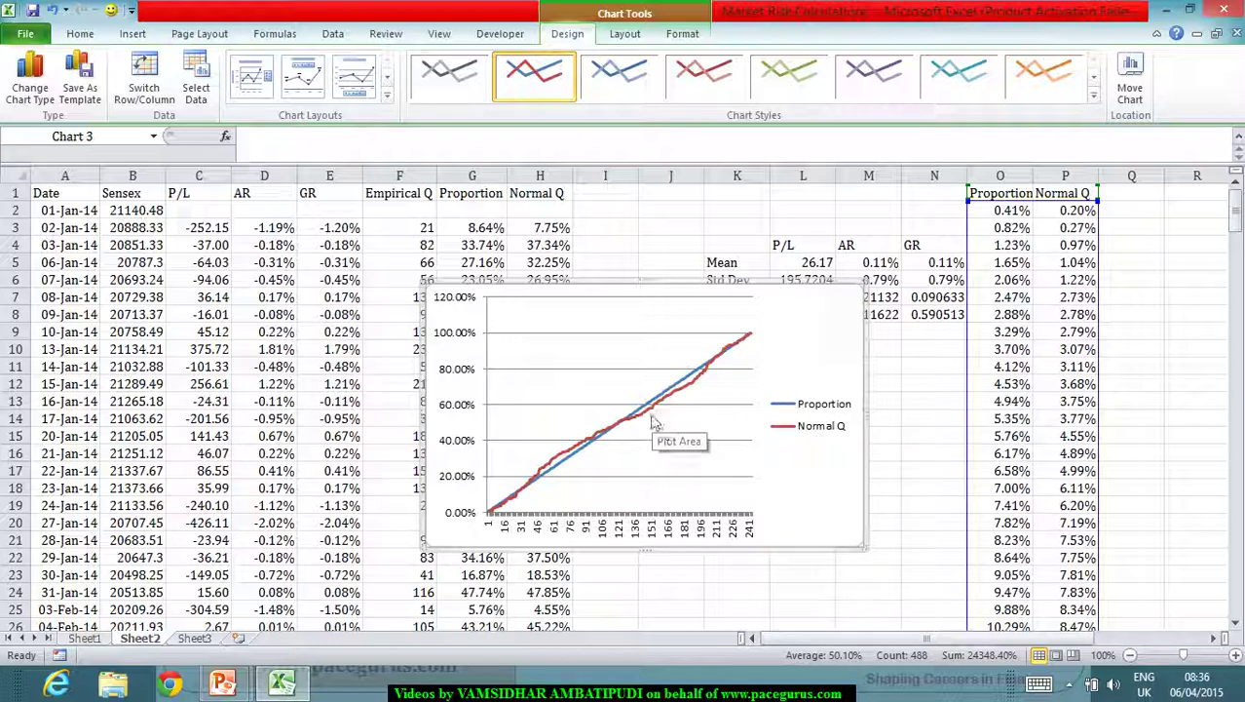
mouse_move(654, 421)
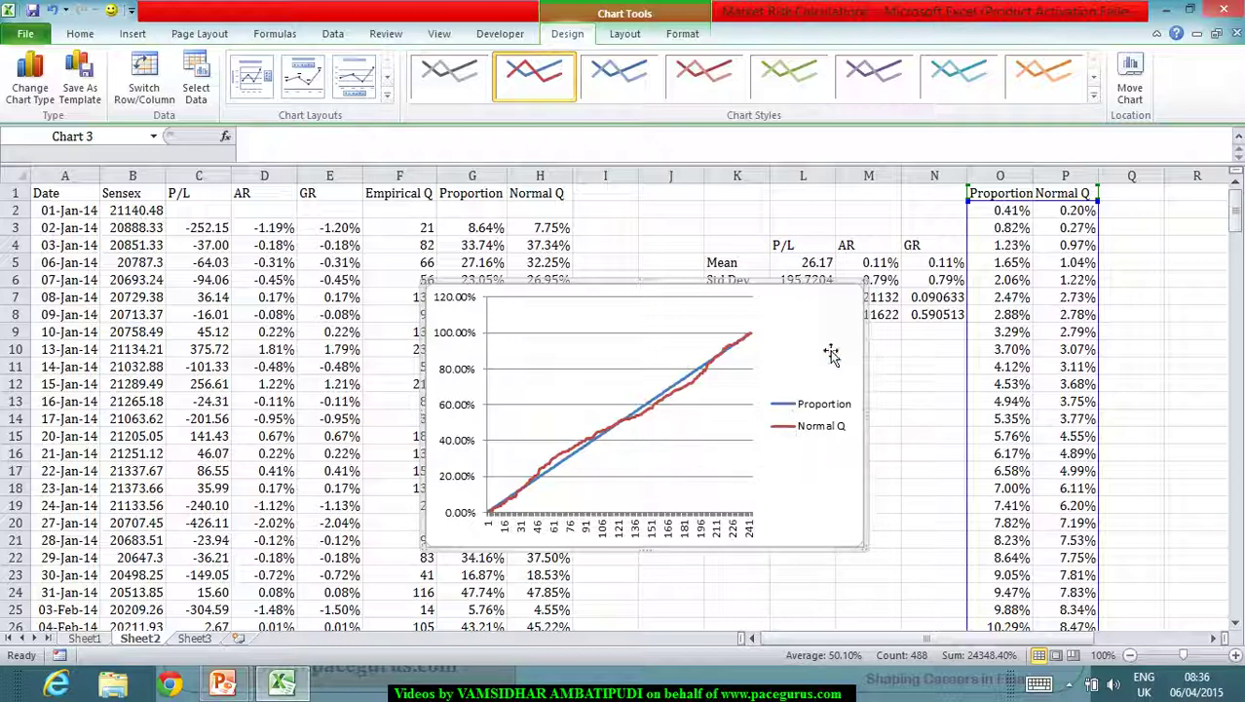
key(Delete)
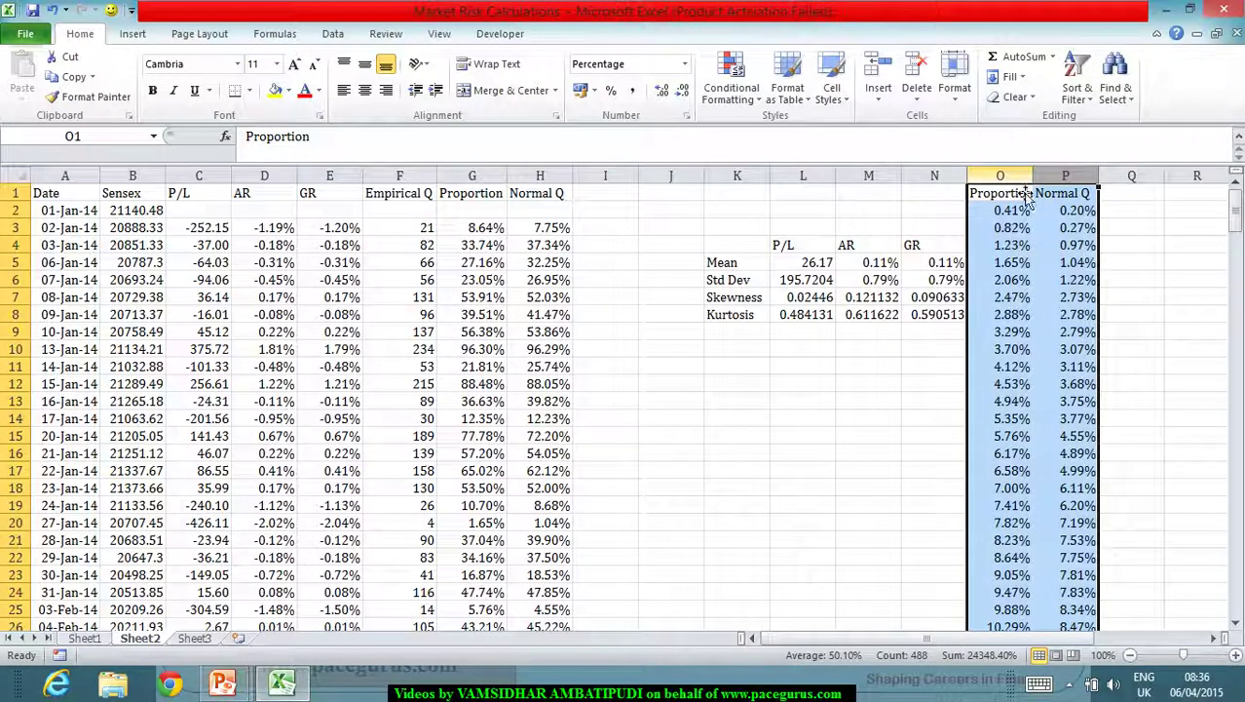
Insert a basic 2-D line chart of Proportion and Normal Q and place it beside the data, over columns R to X
click(1213, 639)
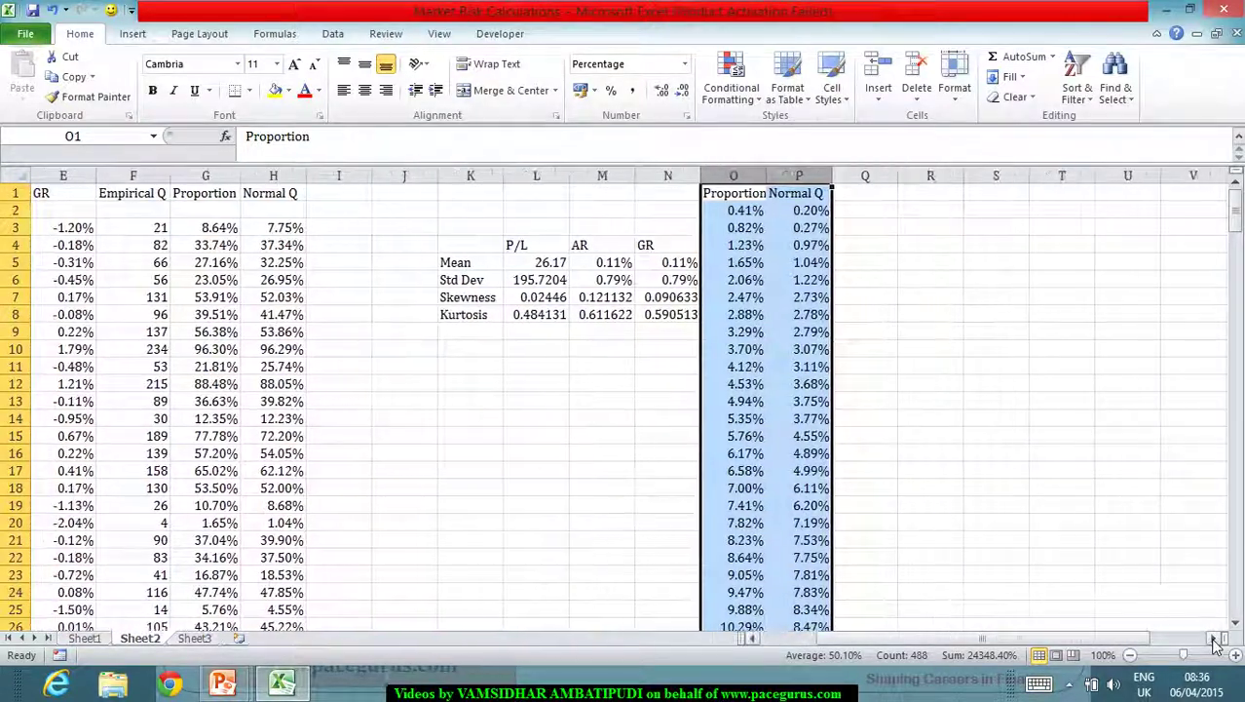
click(1213, 638)
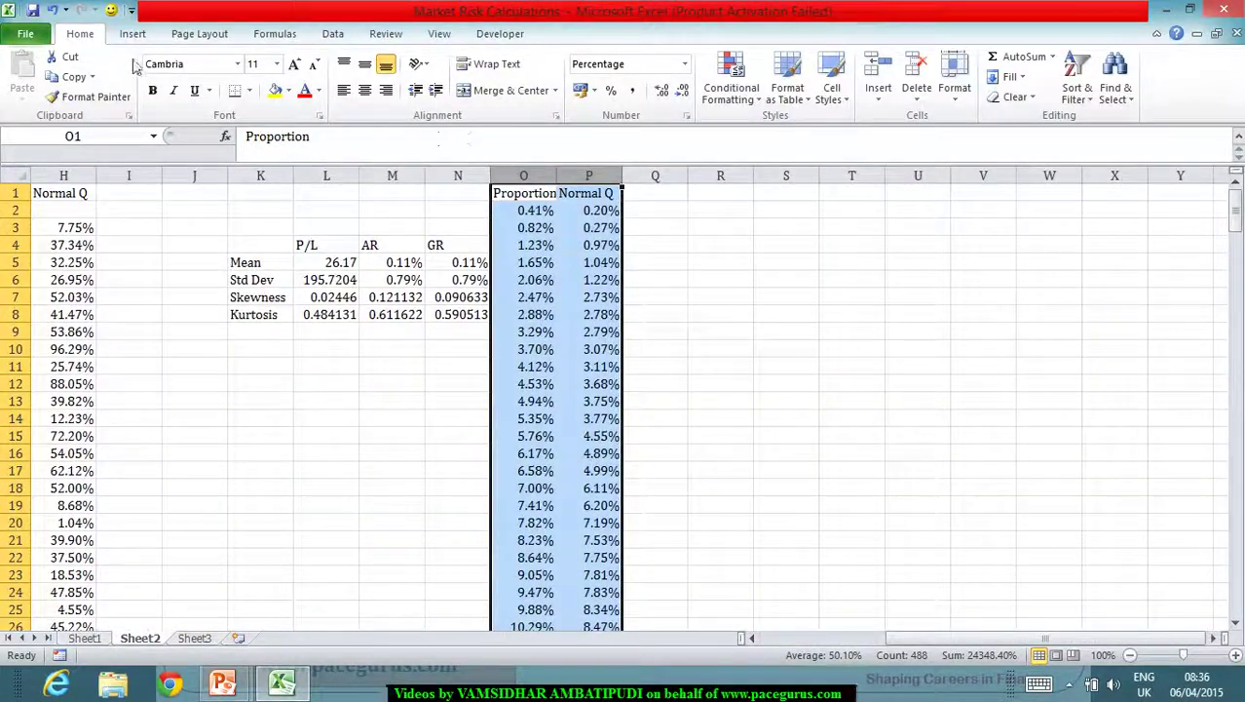
click(132, 35)
click(387, 86)
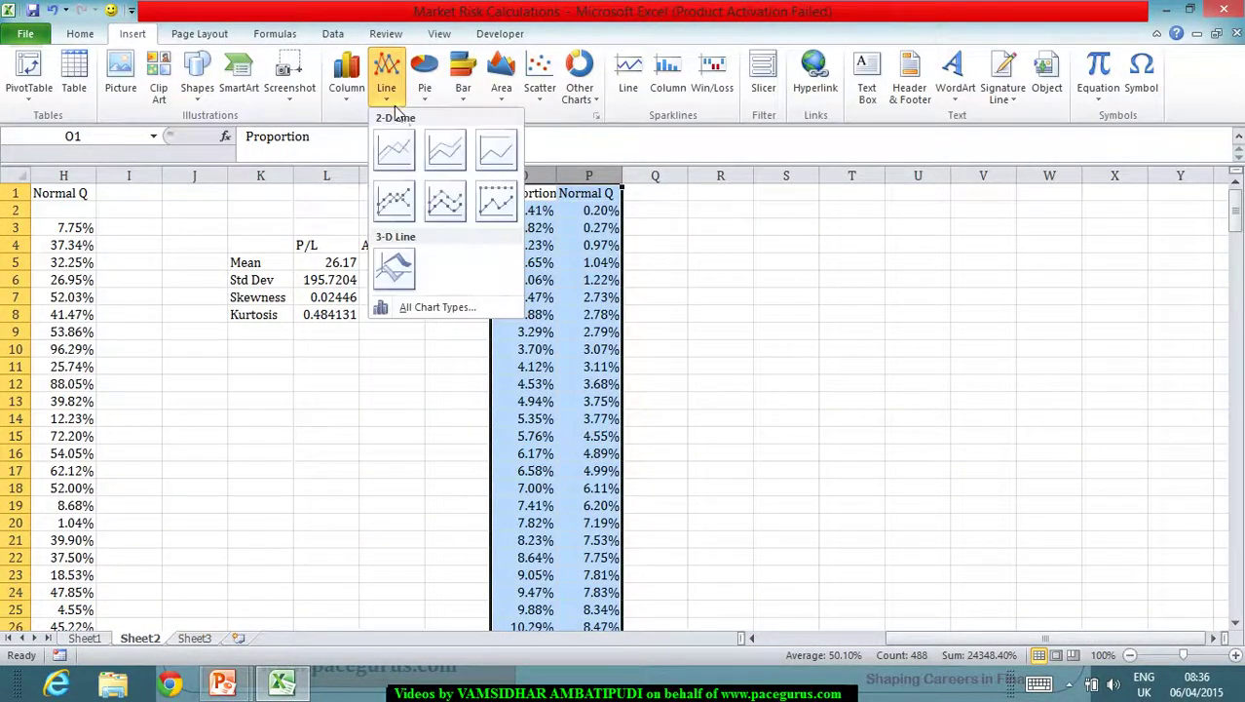
click(399, 151)
drag(743, 296, 1040, 238)
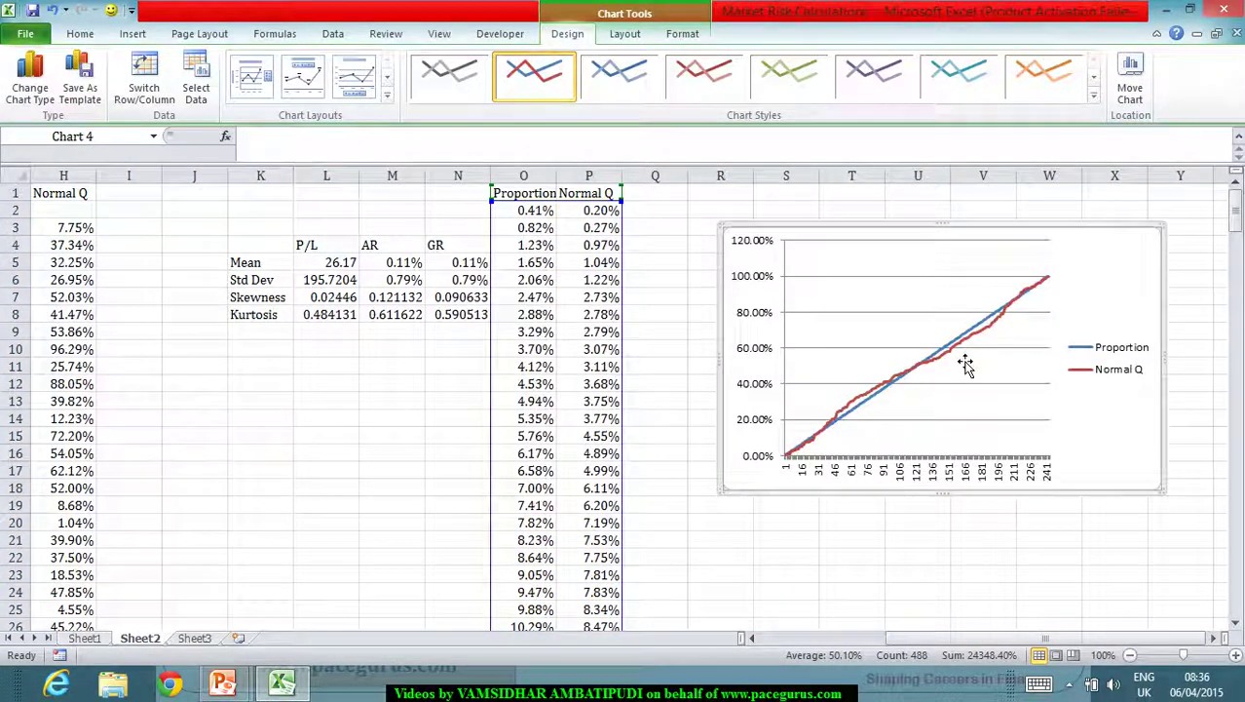
Set the line chart's horizontal axis labels to the Proportion values in O2:O244
click(979, 477)
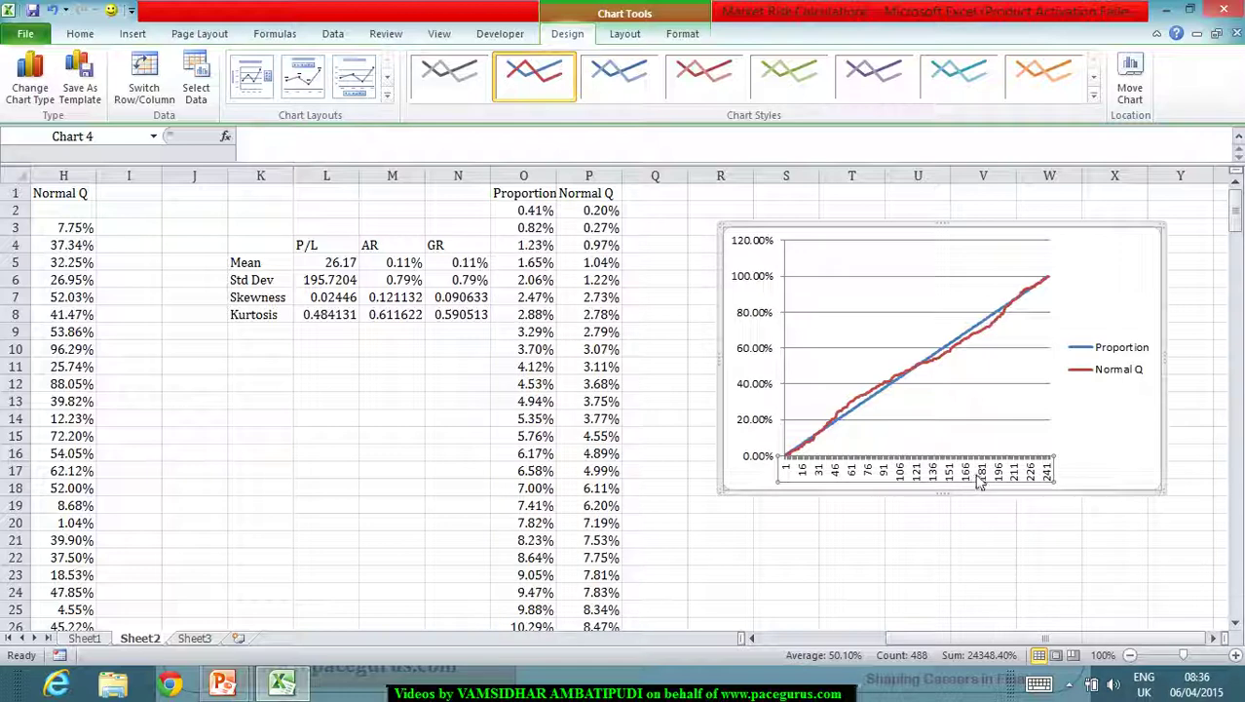
click(1146, 438)
right_click(1144, 438)
click(1035, 265)
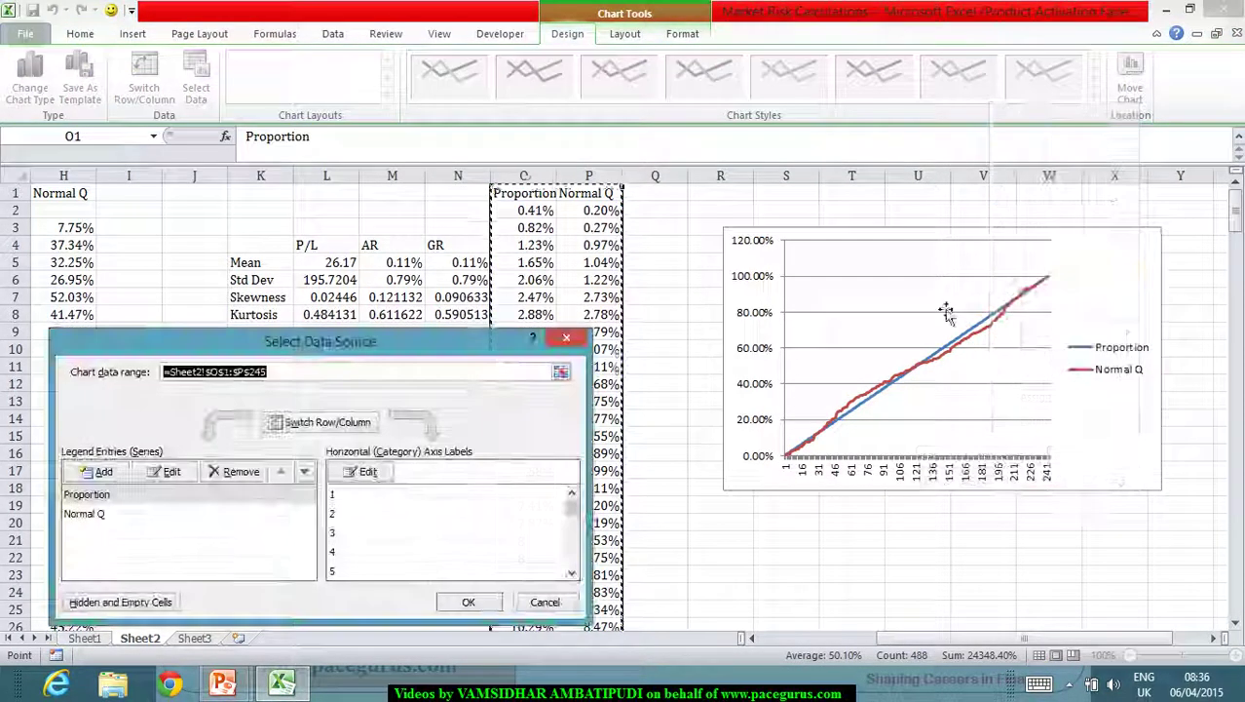
click(378, 469)
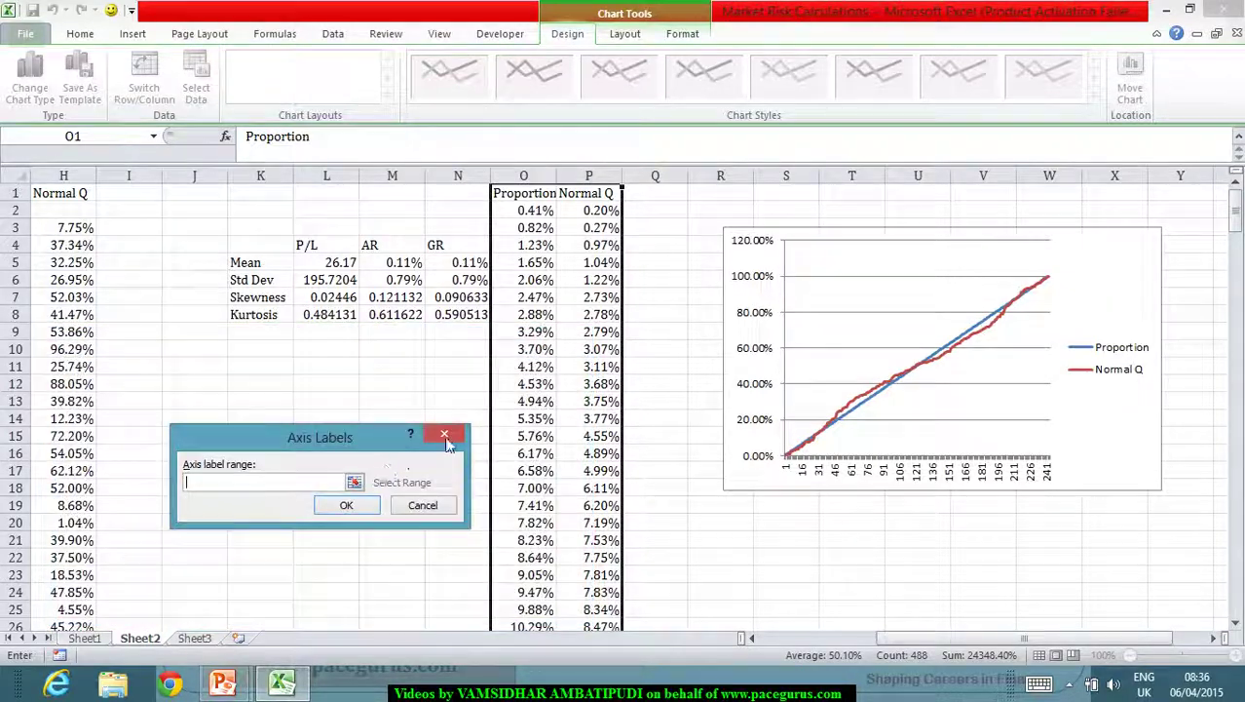
drag(527, 210, 544, 595)
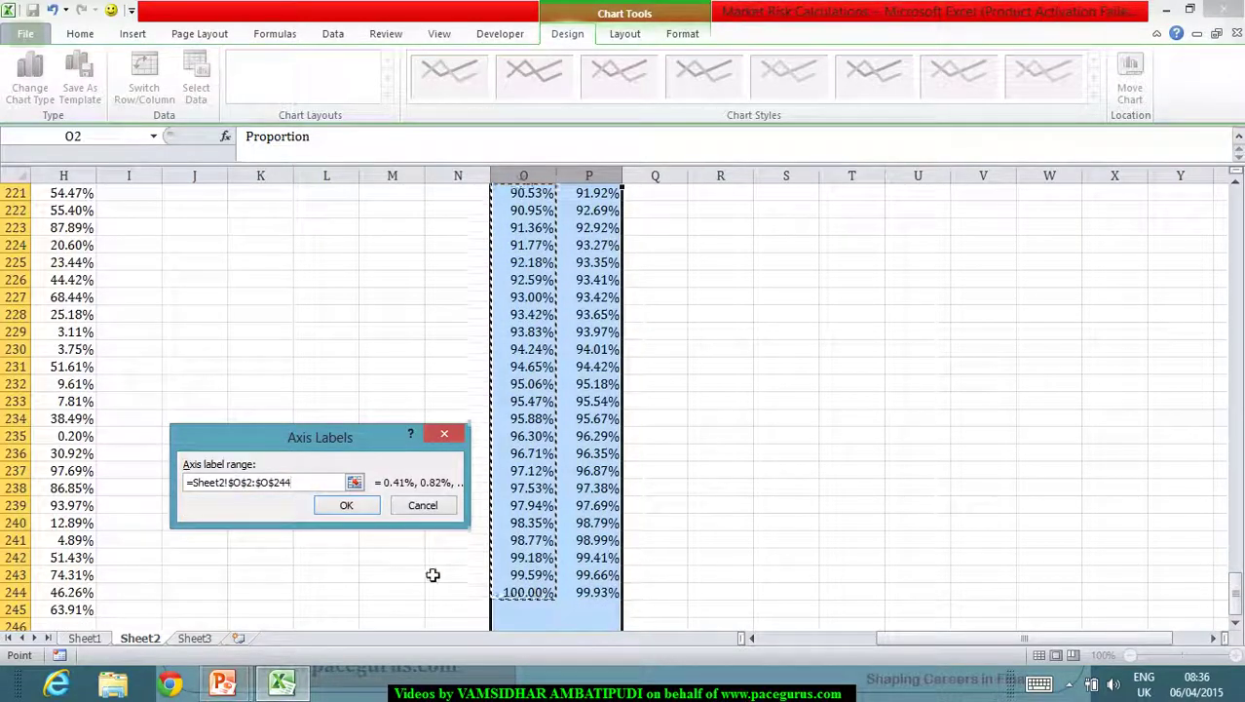
click(347, 505)
click(468, 601)
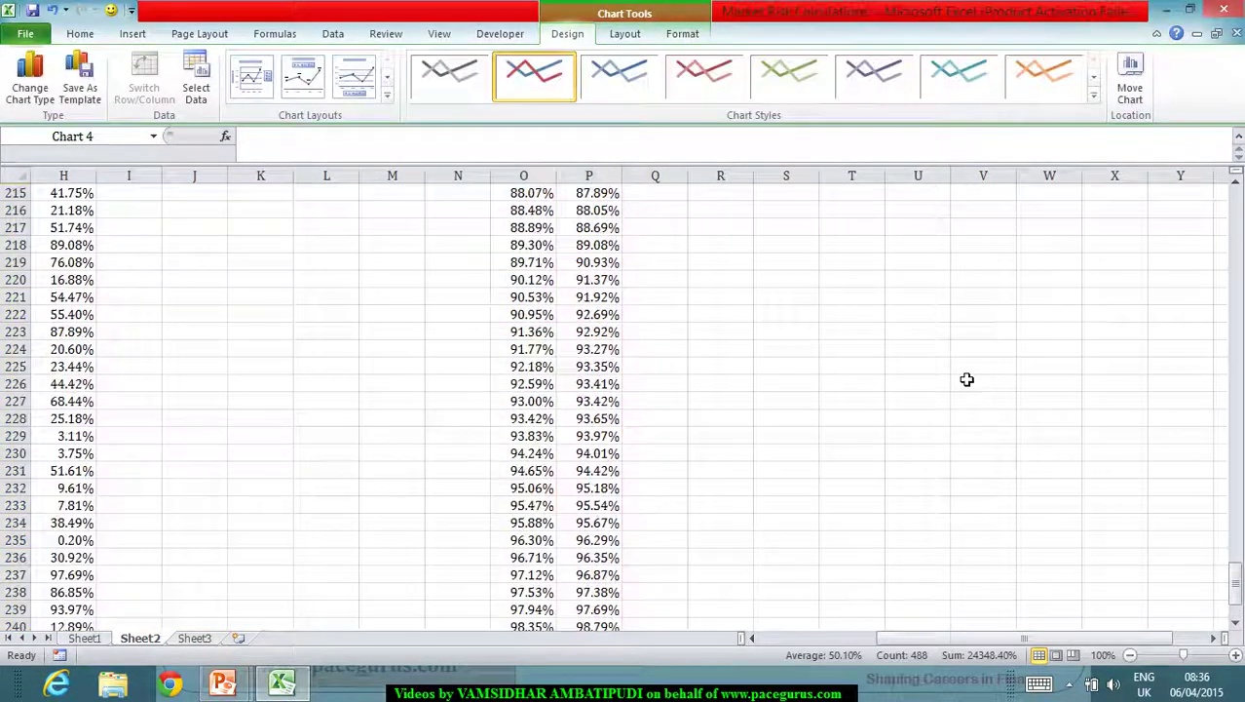
Insert an empty markers-only scatter chart from blank cell S22 and position it directly below the line chart
scroll(1184, 465, up, 7)
drag(1236, 527, 1235, 499)
scroll(862, 519, down, 1)
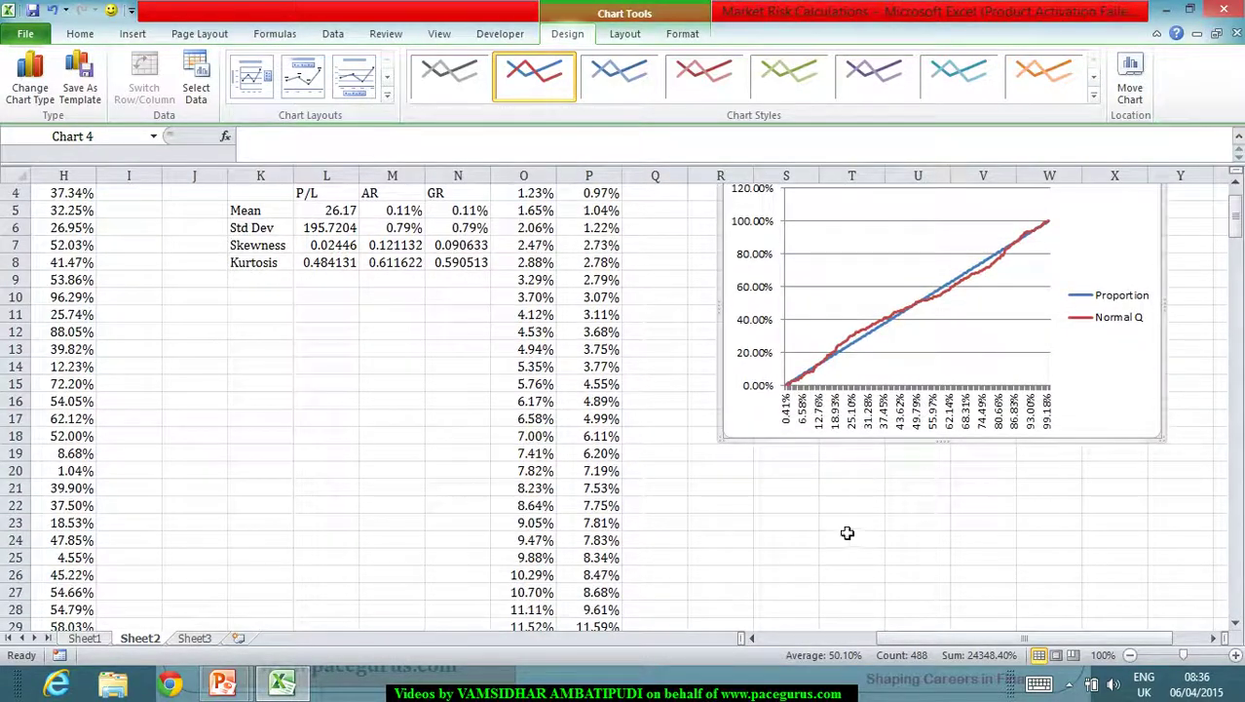
click(796, 505)
click(133, 34)
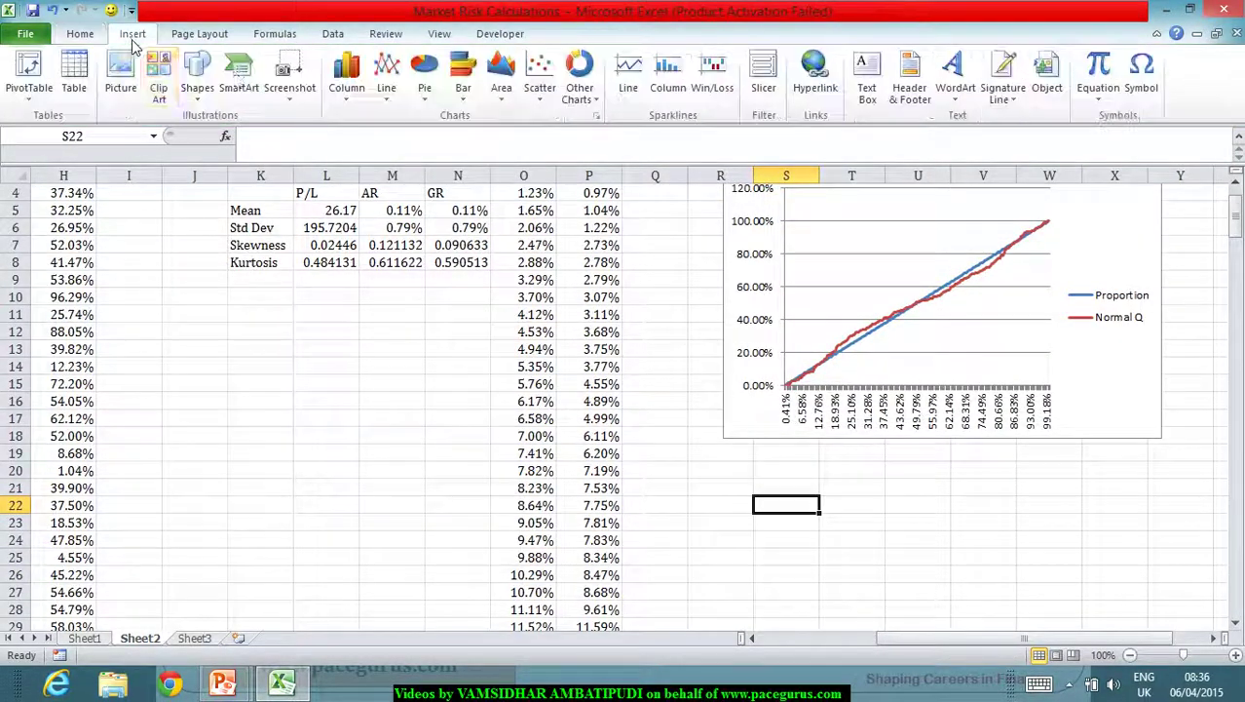
click(526, 98)
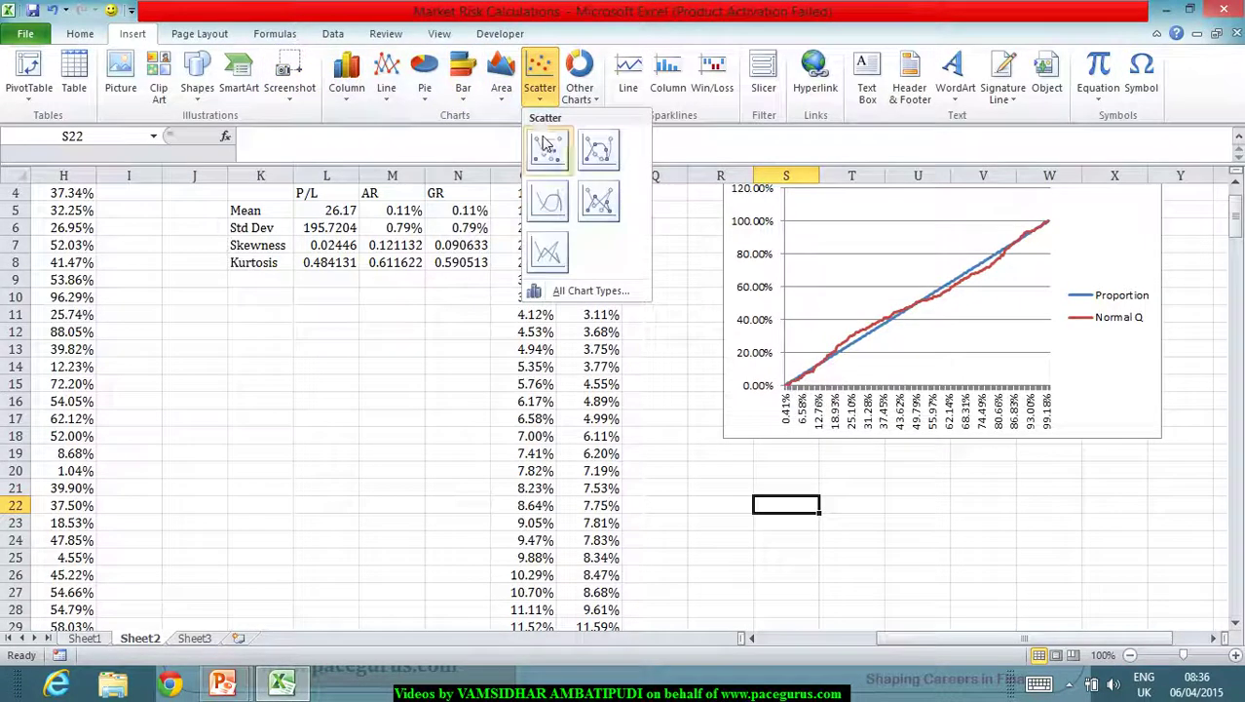
click(548, 148)
drag(662, 297, 964, 495)
Add a series named QQ Plot to the empty scatter chart with the Normal Q values in P2:P244 as X values
scroll(945, 431, down, 2)
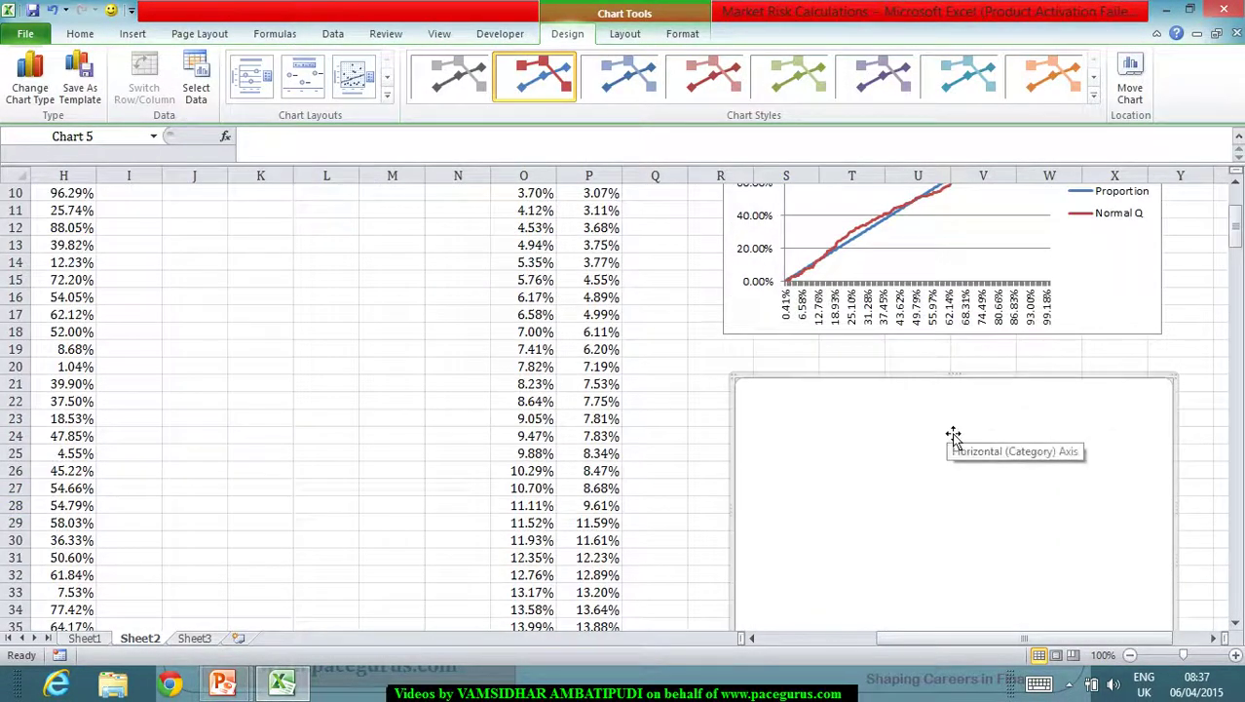
scroll(950, 434, up, 3)
right_click(947, 583)
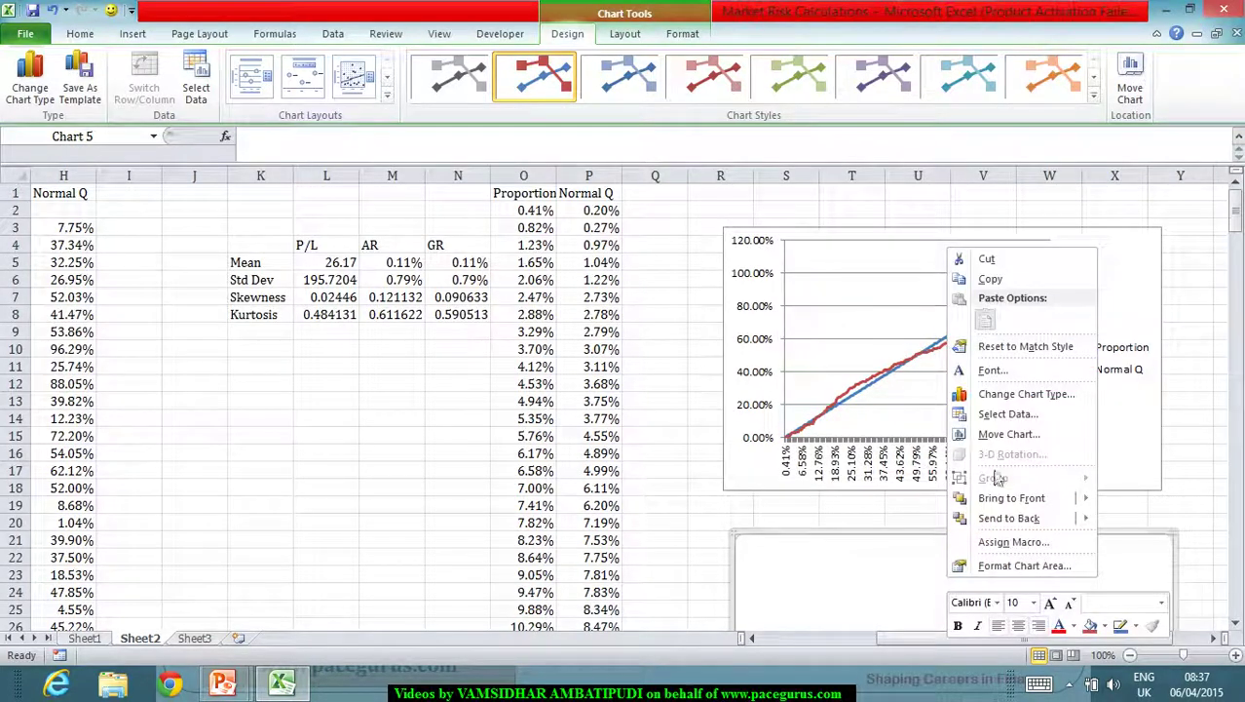
click(1013, 417)
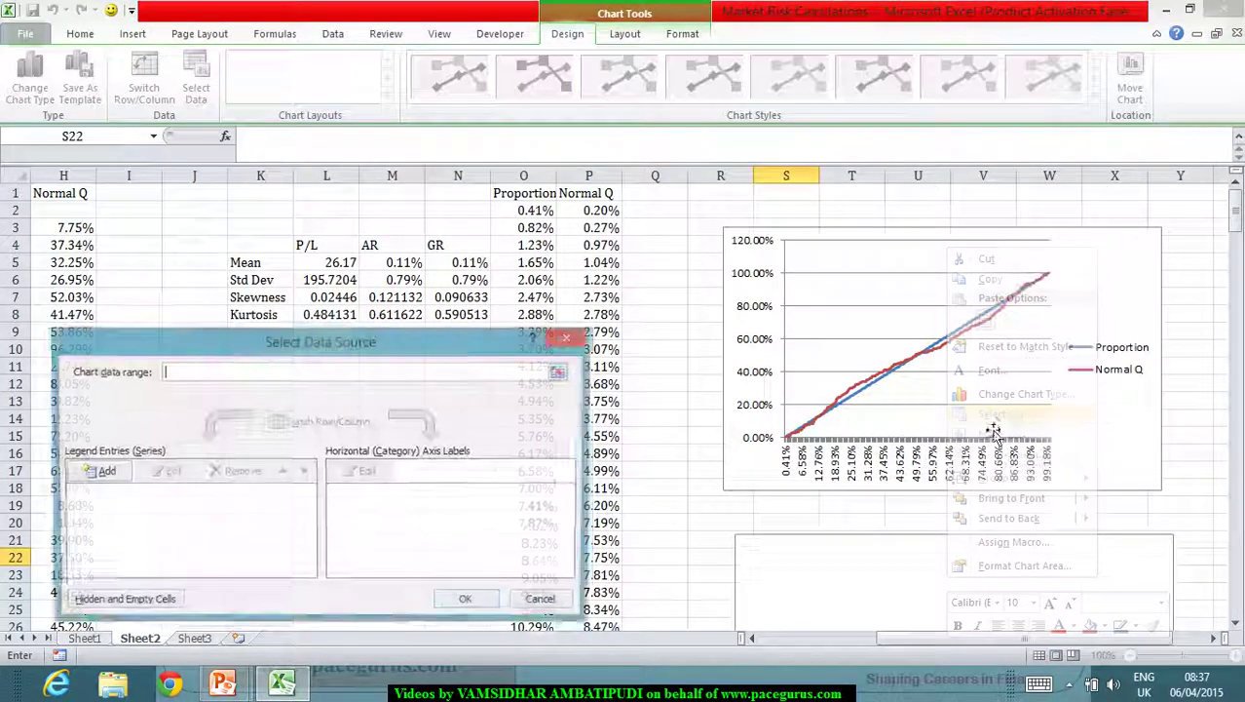
click(97, 472)
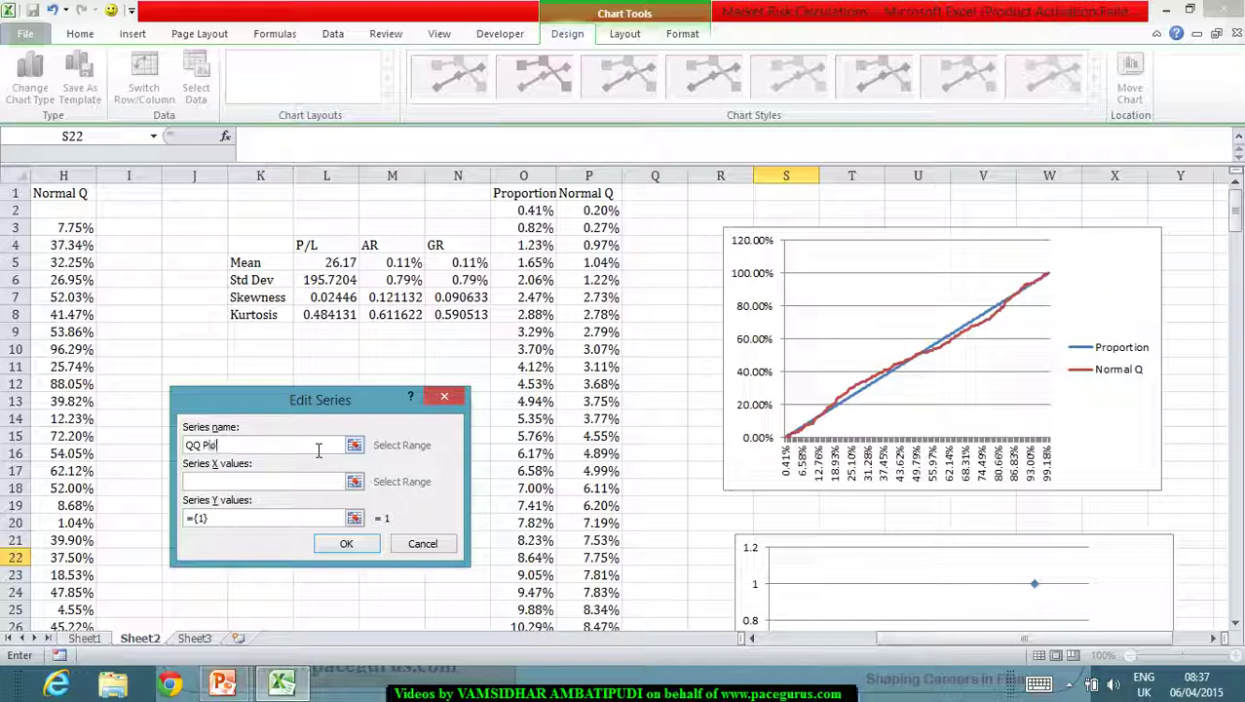
click(275, 484)
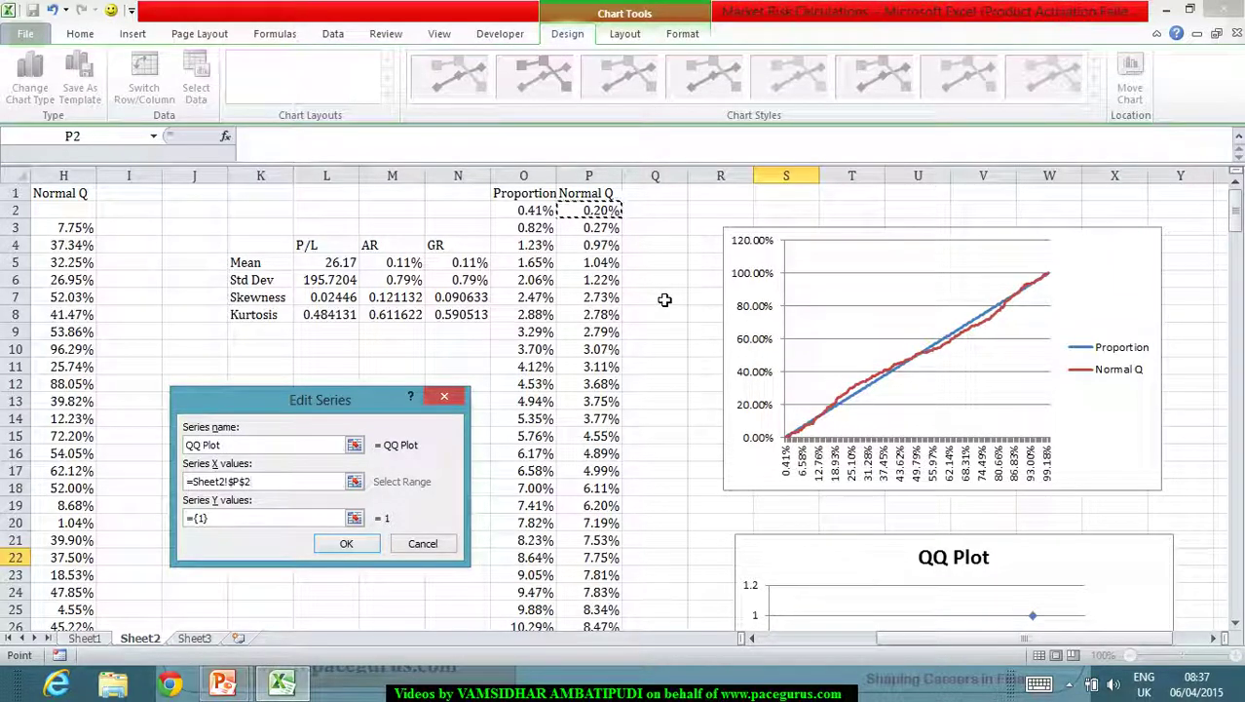
key(ctrl+shift+Down)
Set the QQ Plot series' Y values to the Proportion range O2:O244 and apply the chart's data source
click(234, 519)
key(BackSpace)
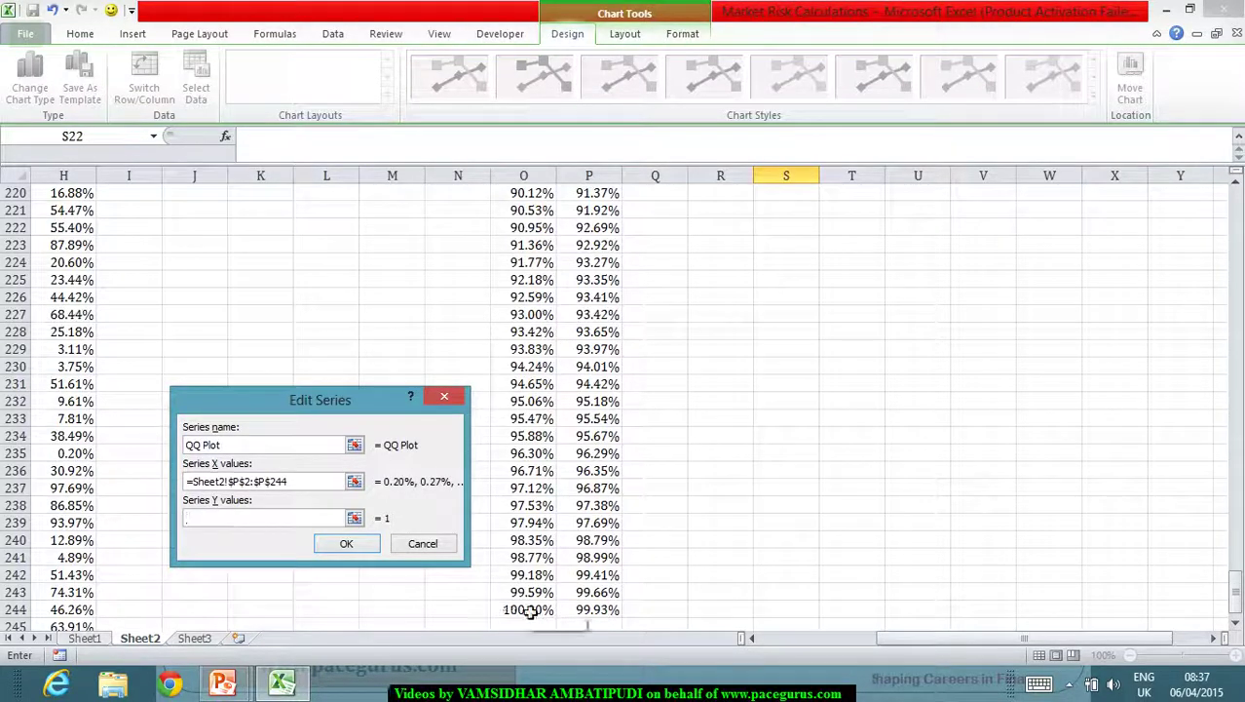
click(528, 610)
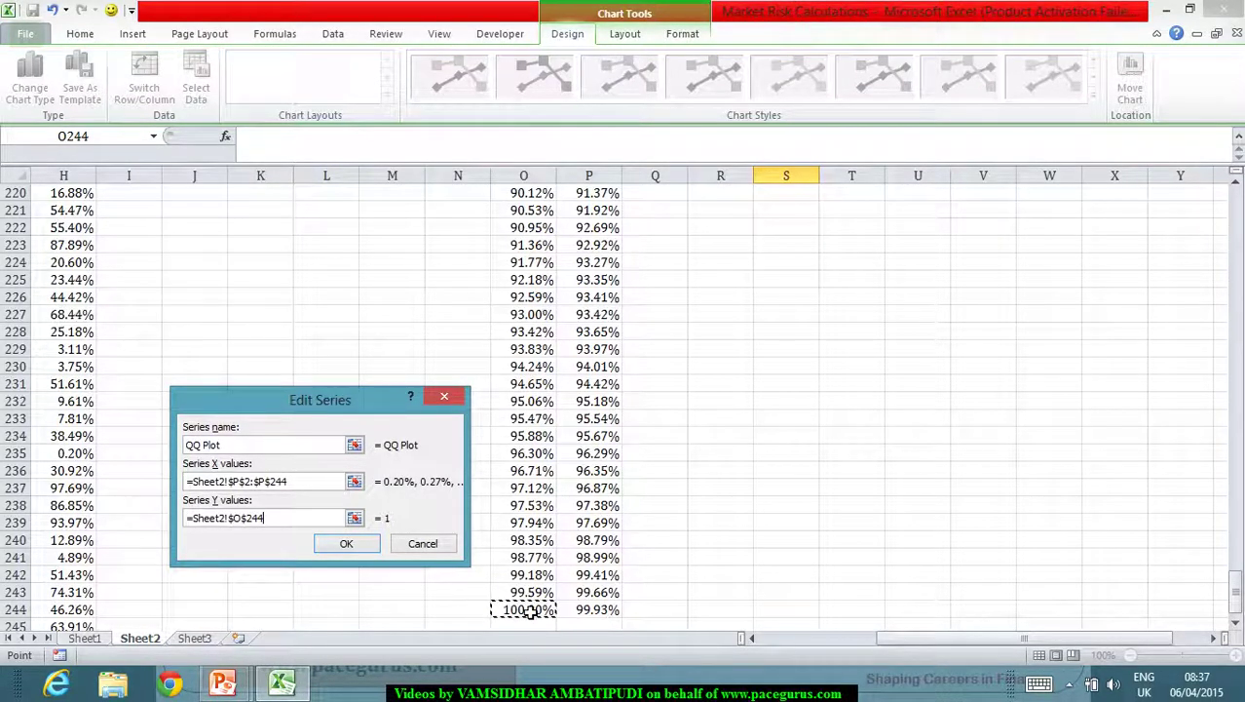
key(ctrl+shift+Up)
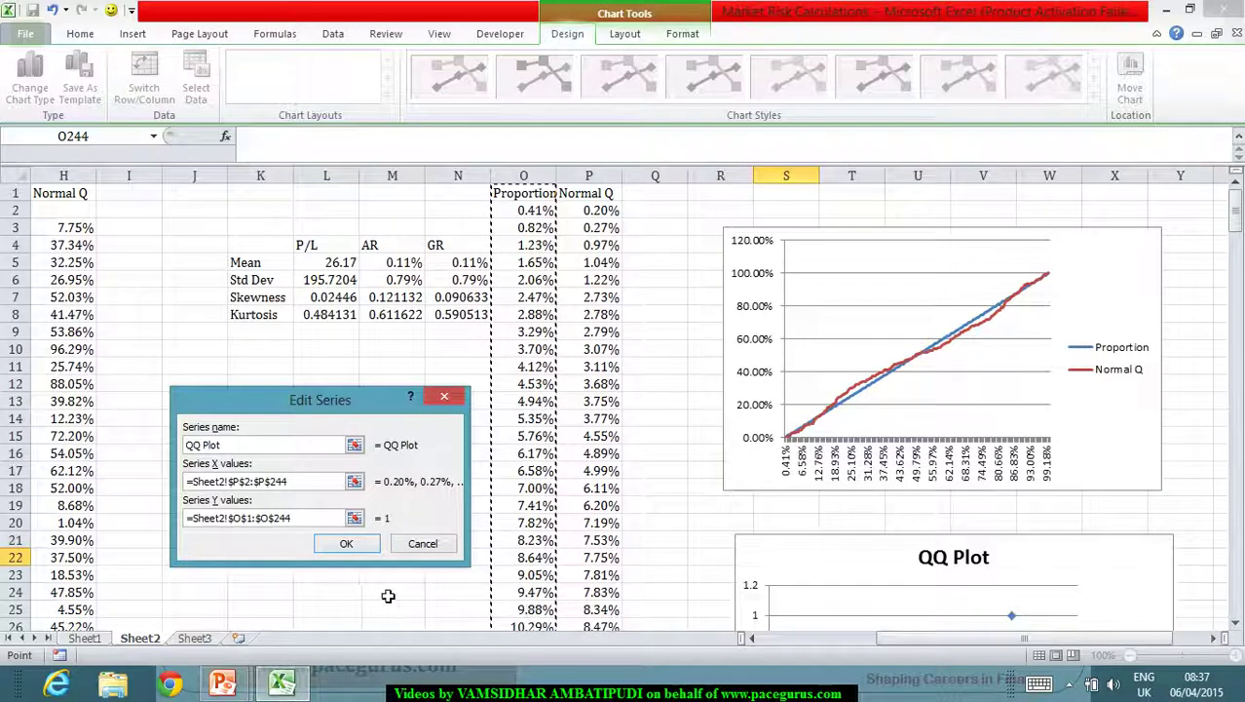
double_click(252, 518)
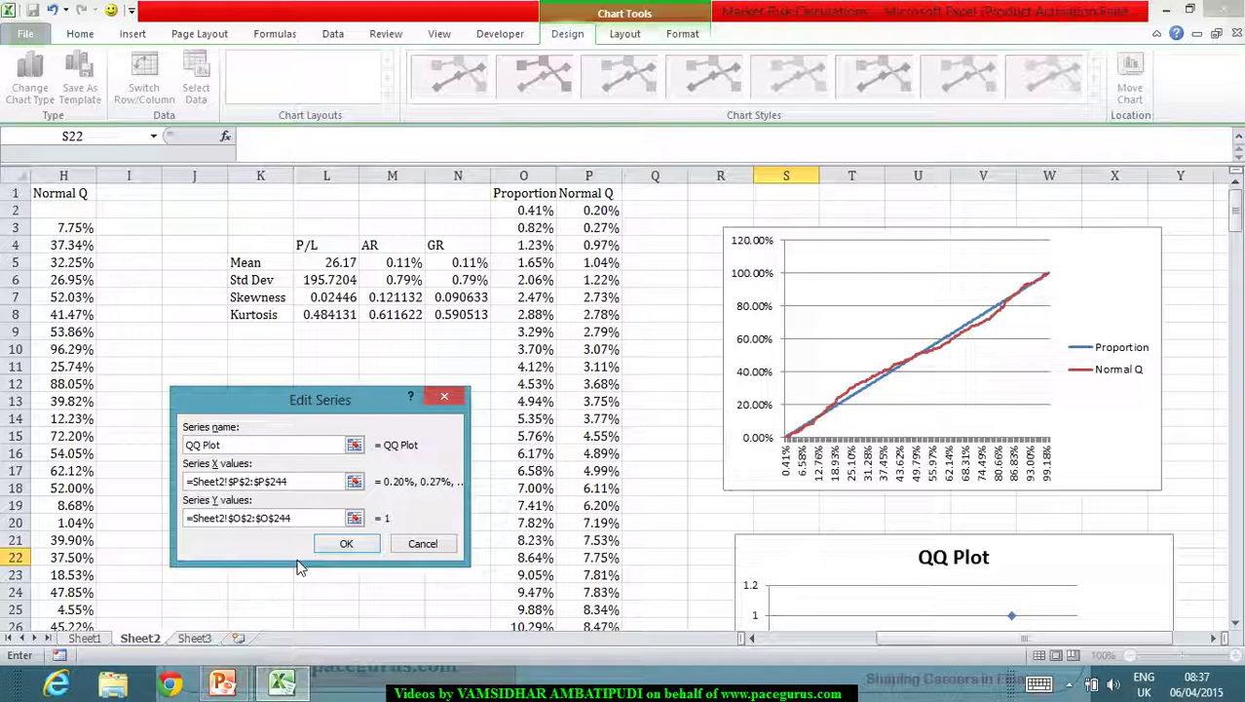
click(346, 542)
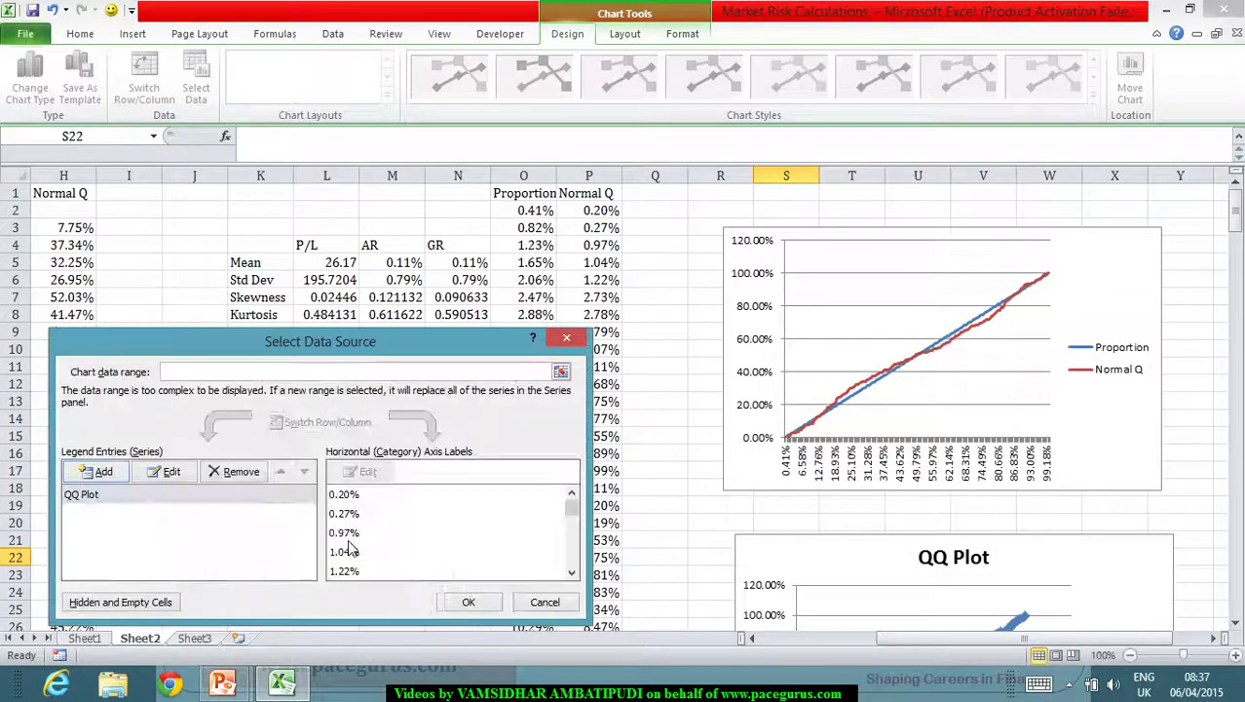
click(463, 600)
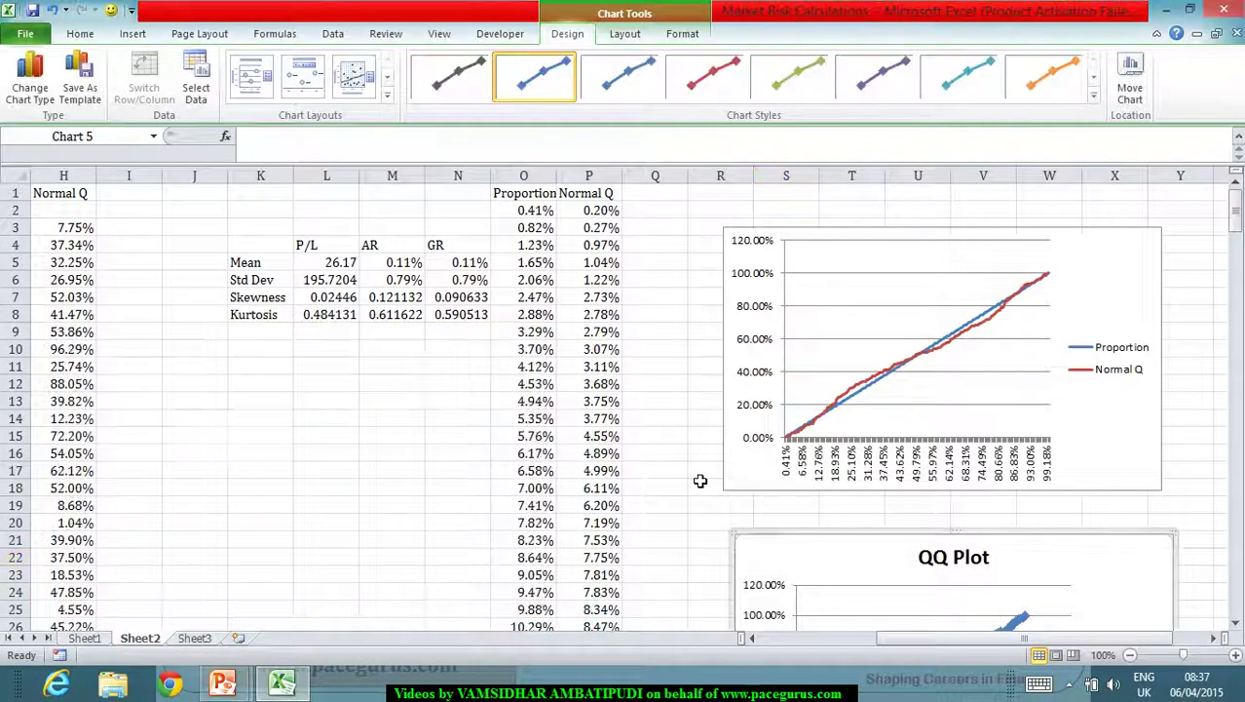
scroll(706, 479, down, 4)
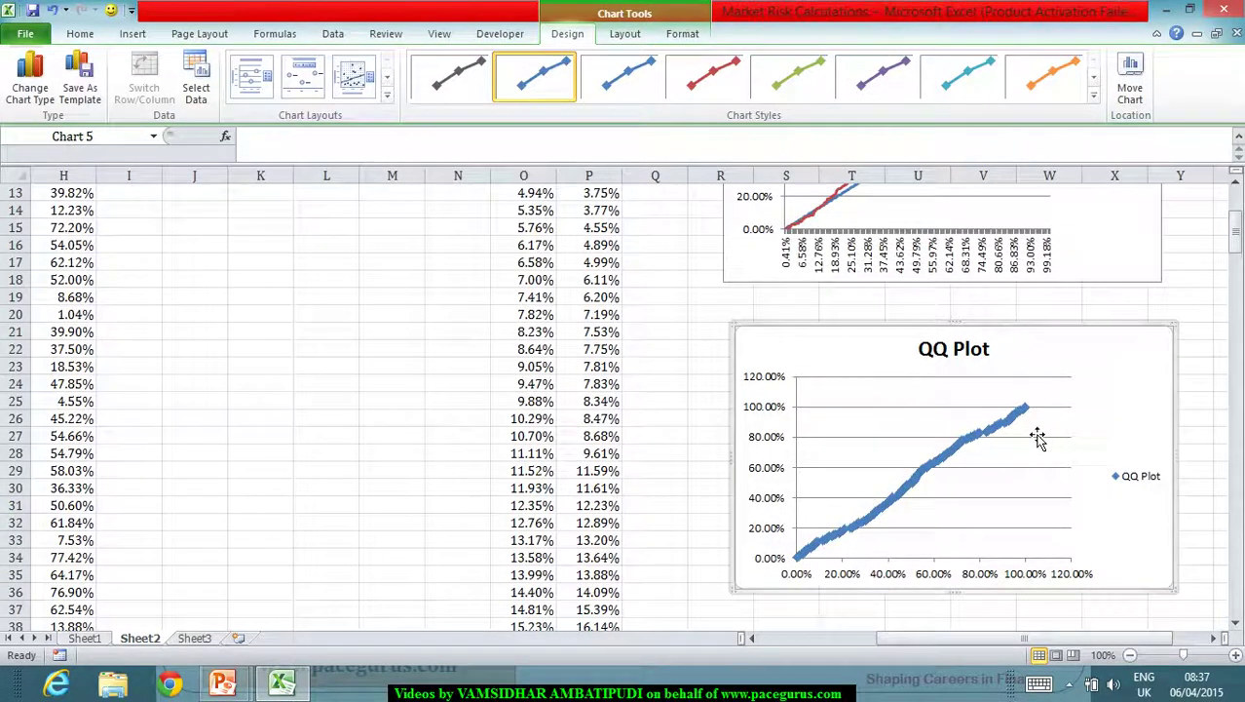
scroll(1034, 431, down, 1)
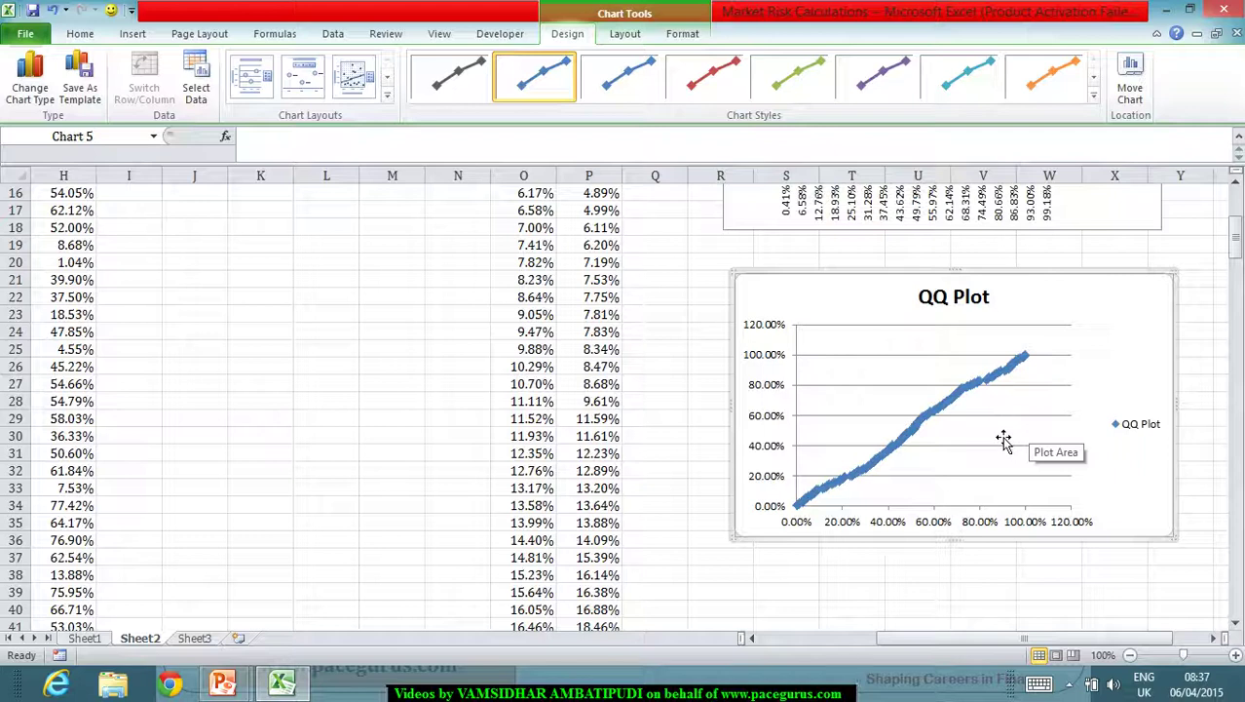
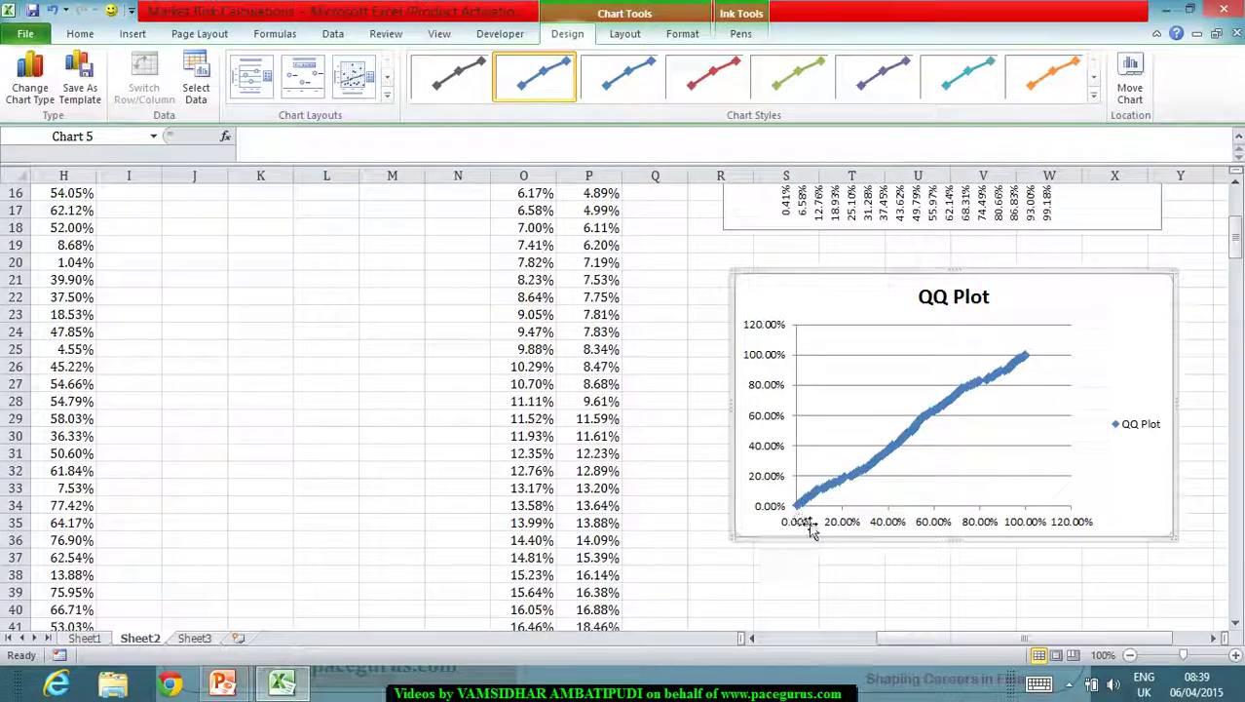
Change the 01-Jan-14 Sensex value in B2 to 30000
drag(926, 642, 745, 647)
scroll(682, 456, up, 5)
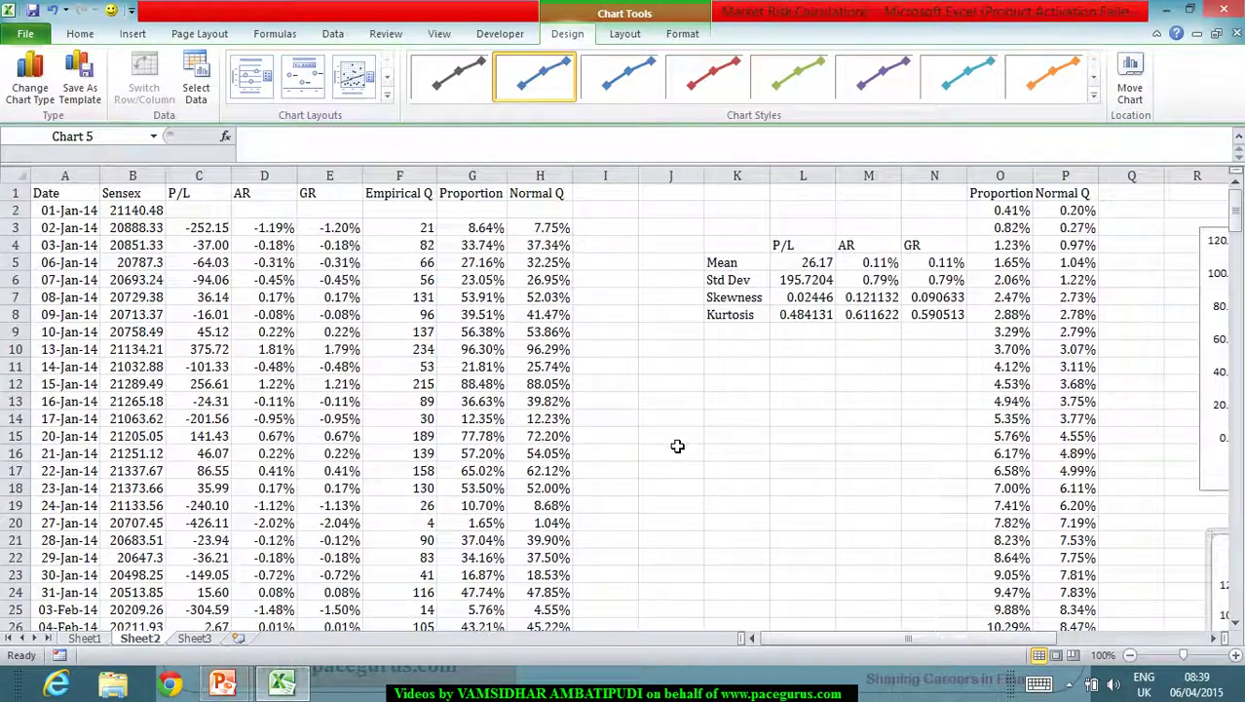
click(142, 212)
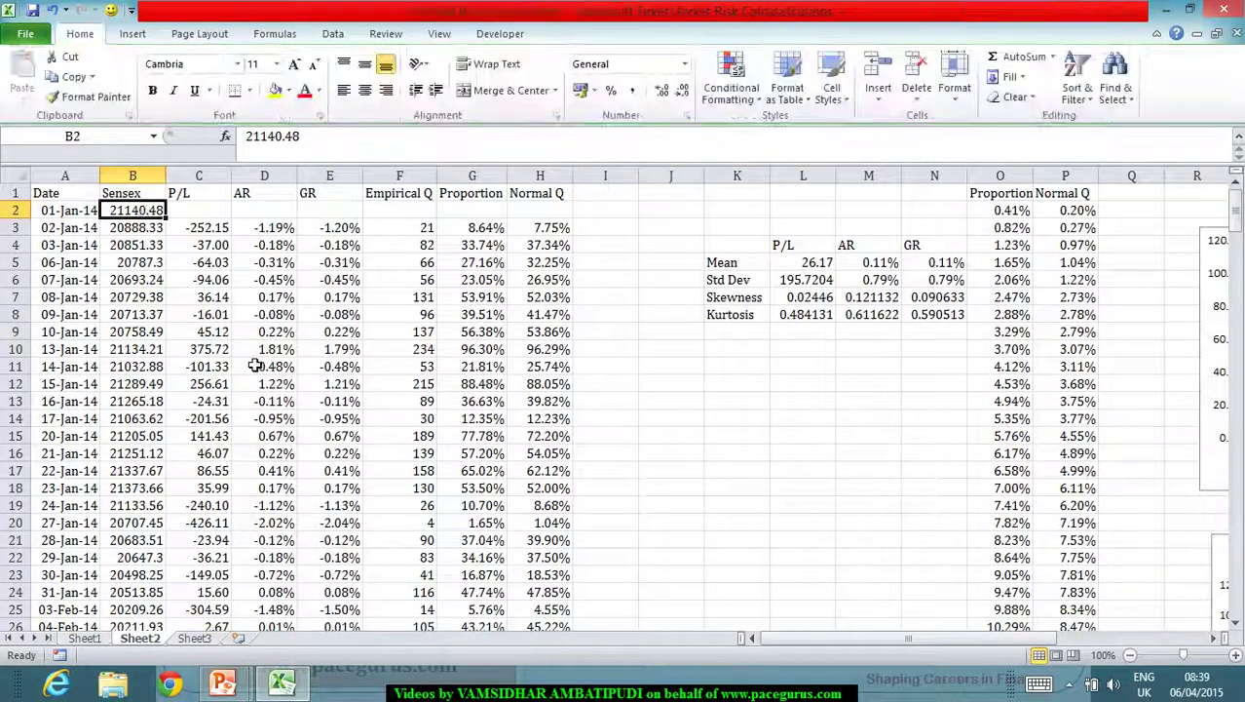
text(30000)
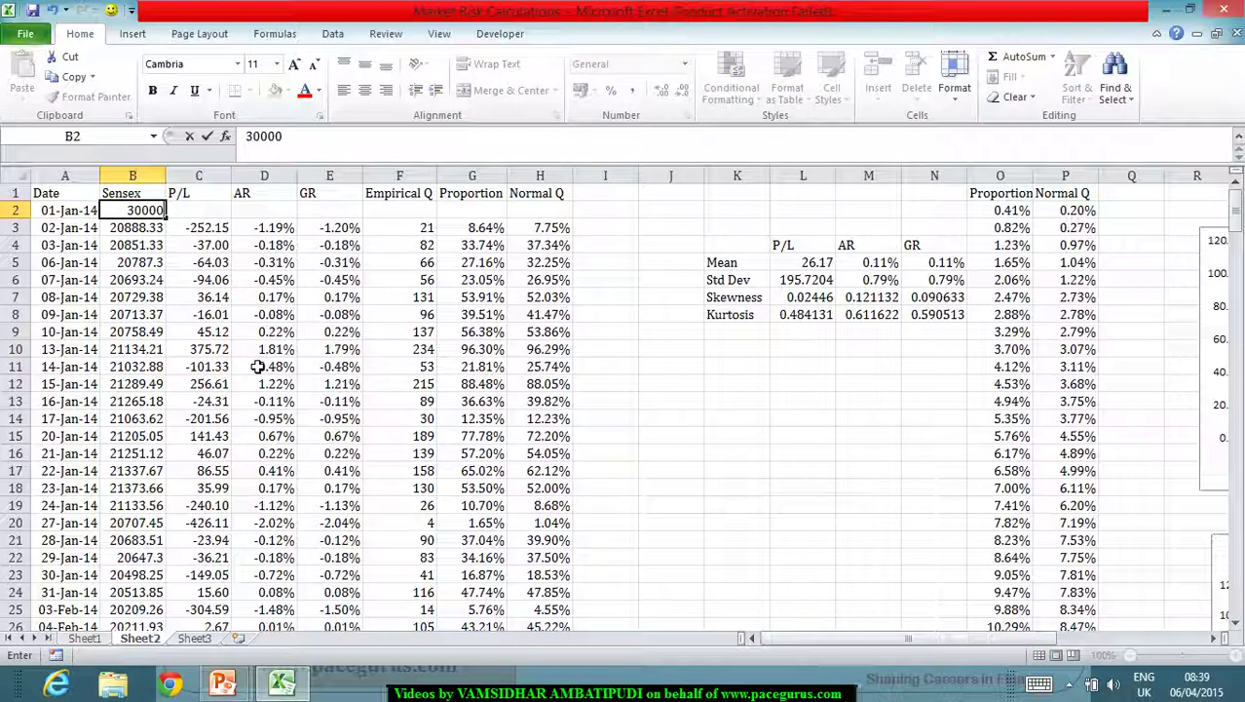
key(Return)
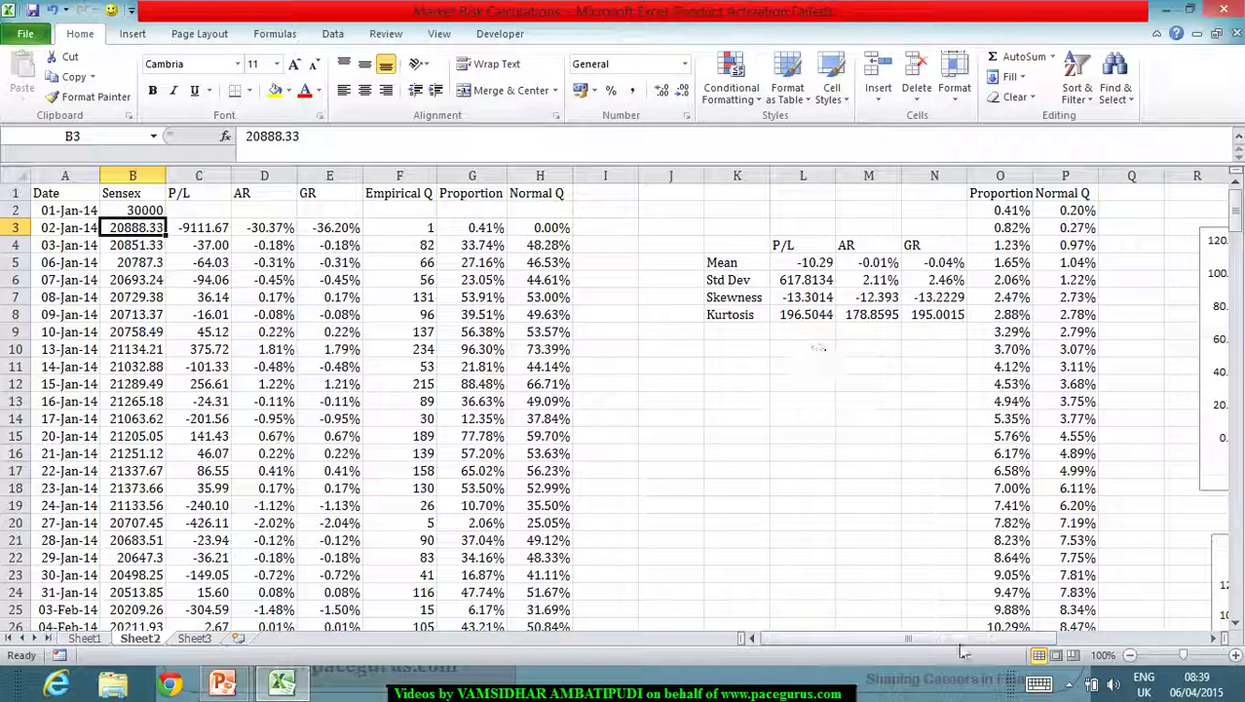
Examine the line chart, the QQ Plot and the Proportion and Normal Q columns G:H with the outlier in B2
drag(966, 643, 1104, 661)
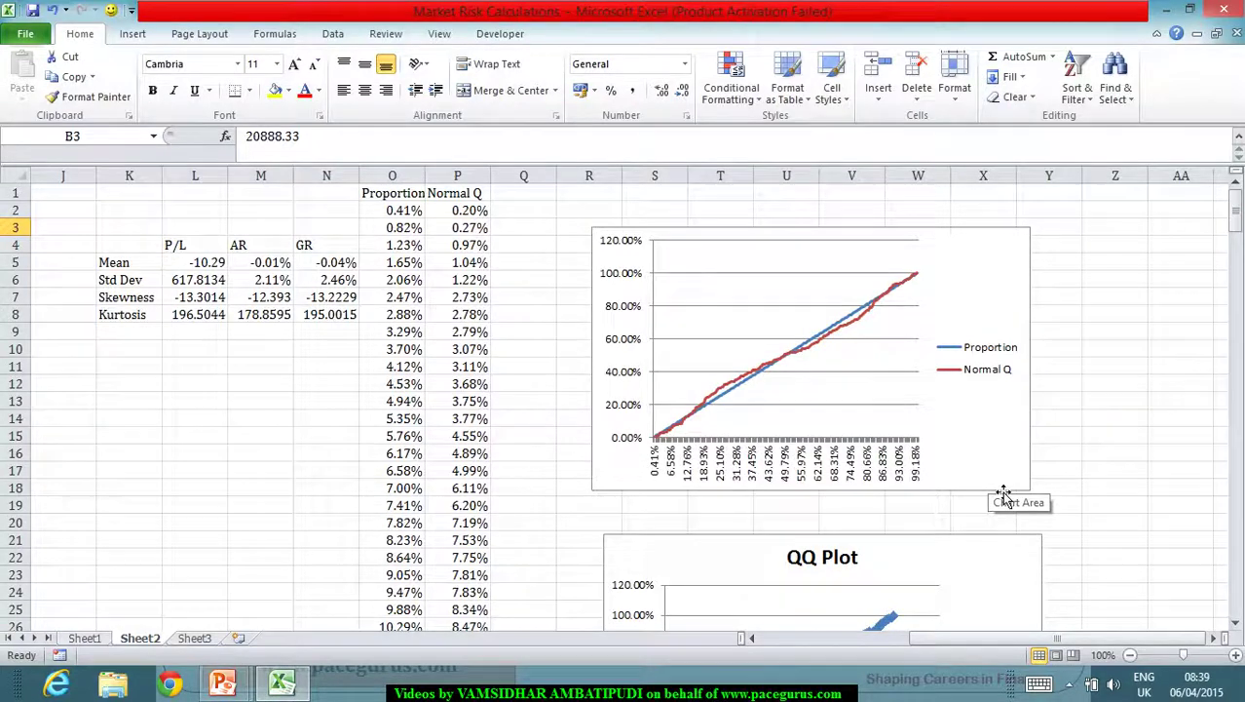
scroll(1004, 497, down, 1)
scroll(1005, 497, down, 3)
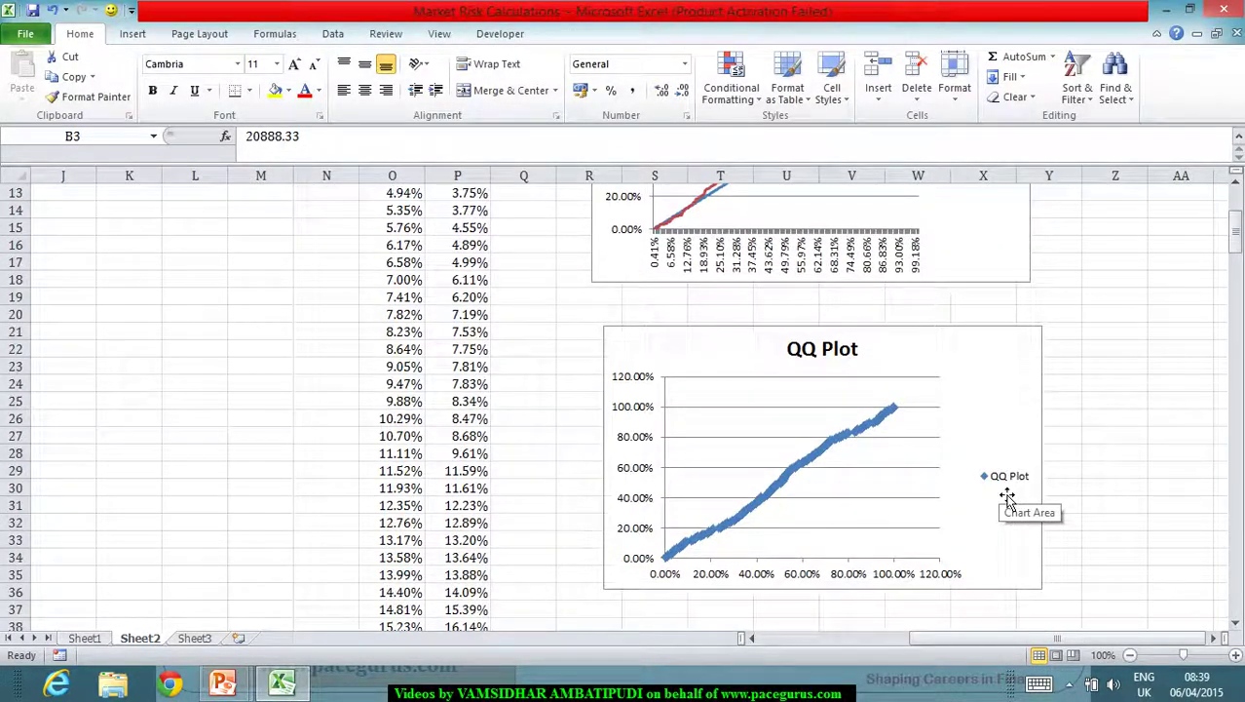
scroll(1008, 497, up, 4)
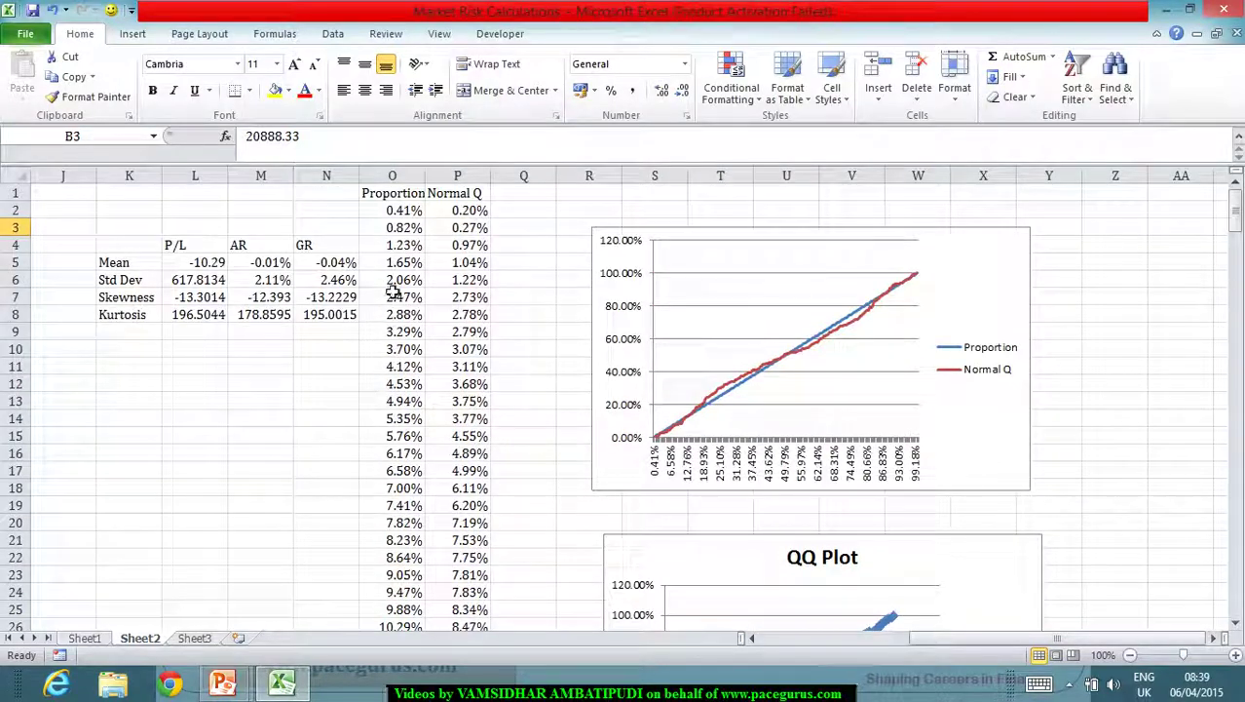
drag(912, 654, 777, 659)
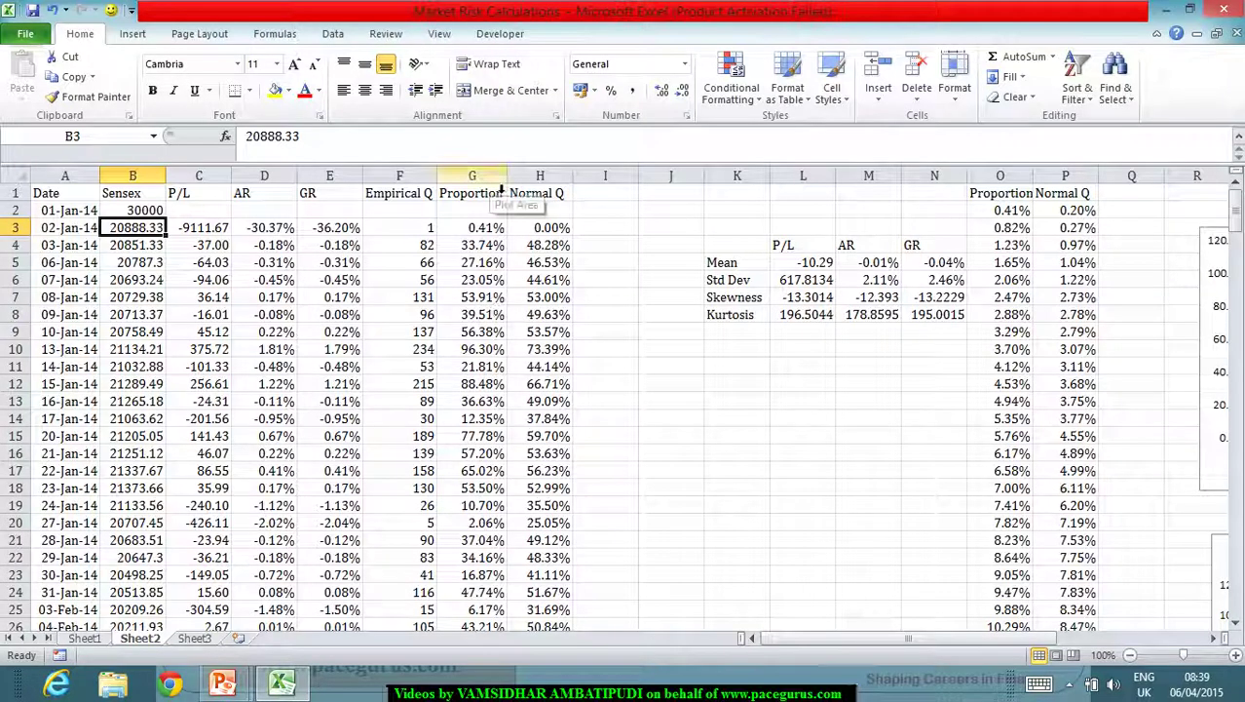
drag(499, 185, 541, 185)
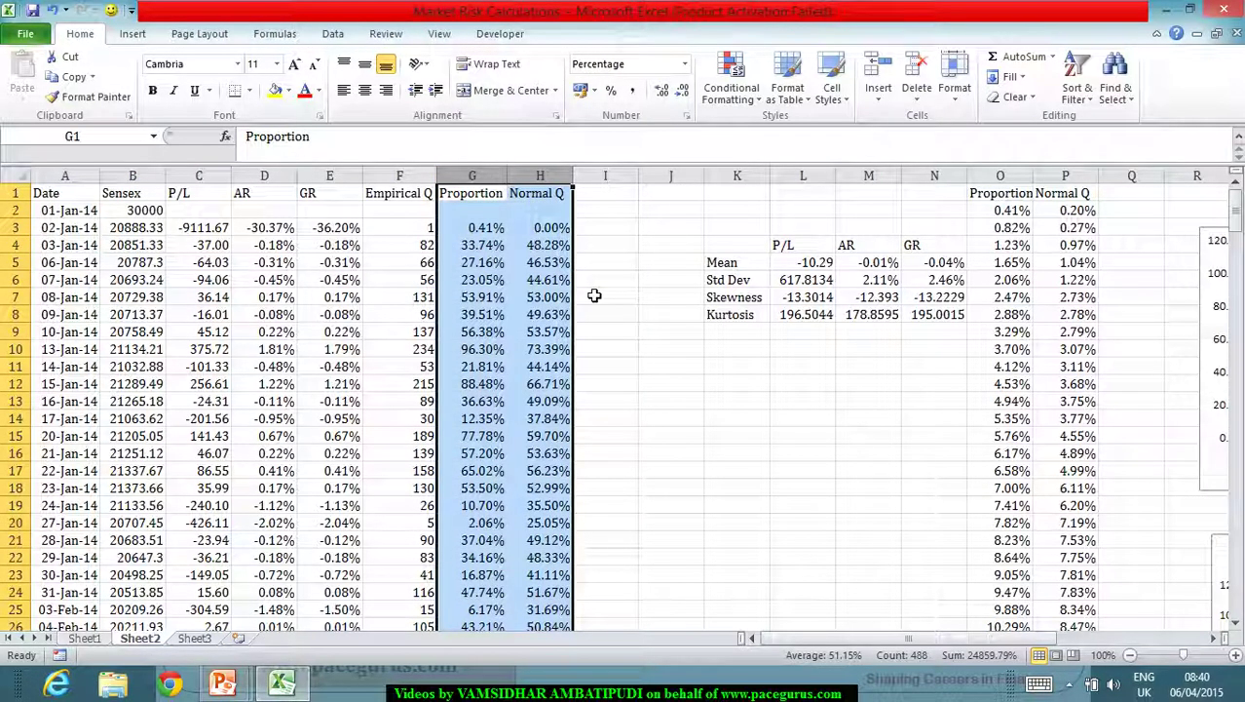
click(674, 419)
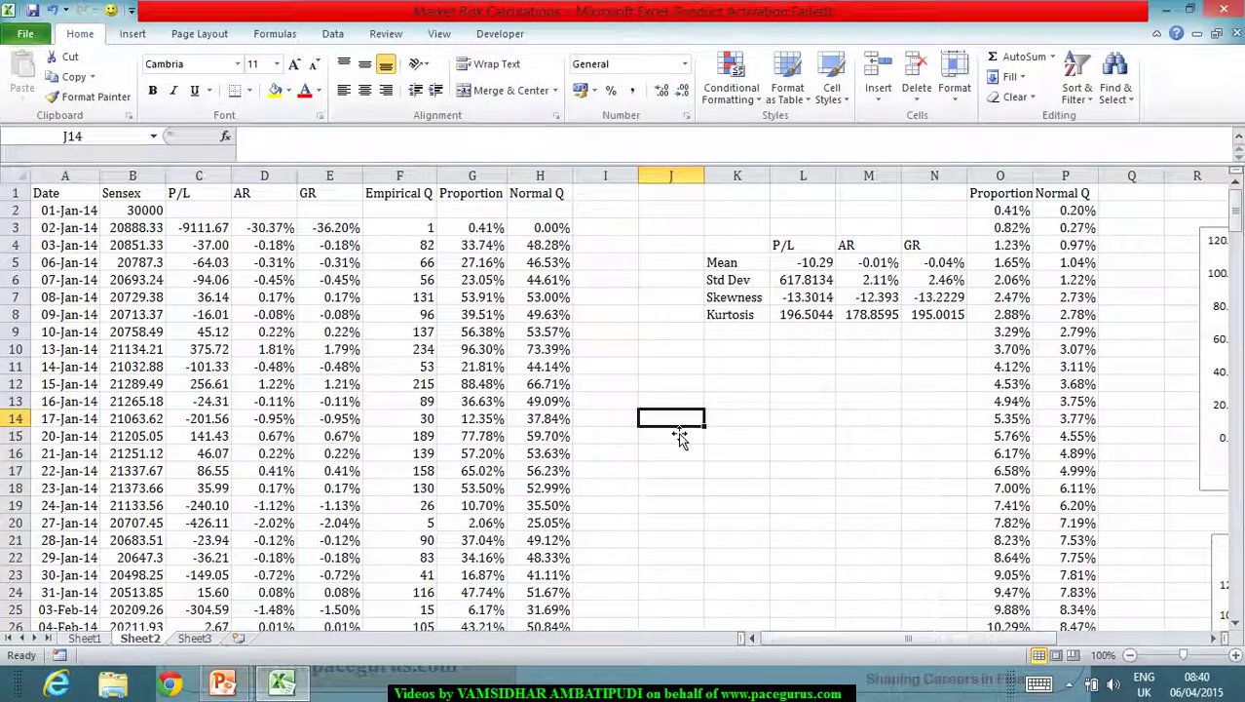
Edit the QQ Plot series so its X values use the unsorted Normal Q range H3:H245
drag(974, 639, 1120, 638)
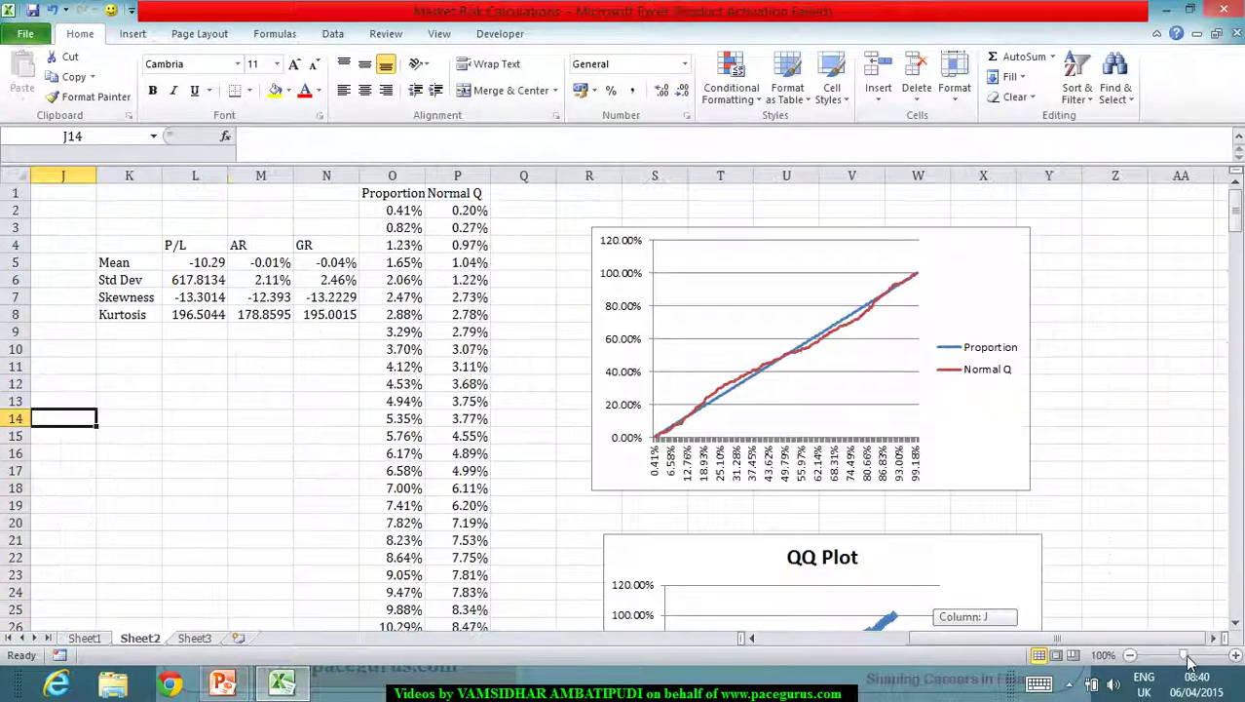
scroll(1080, 550, down, 2)
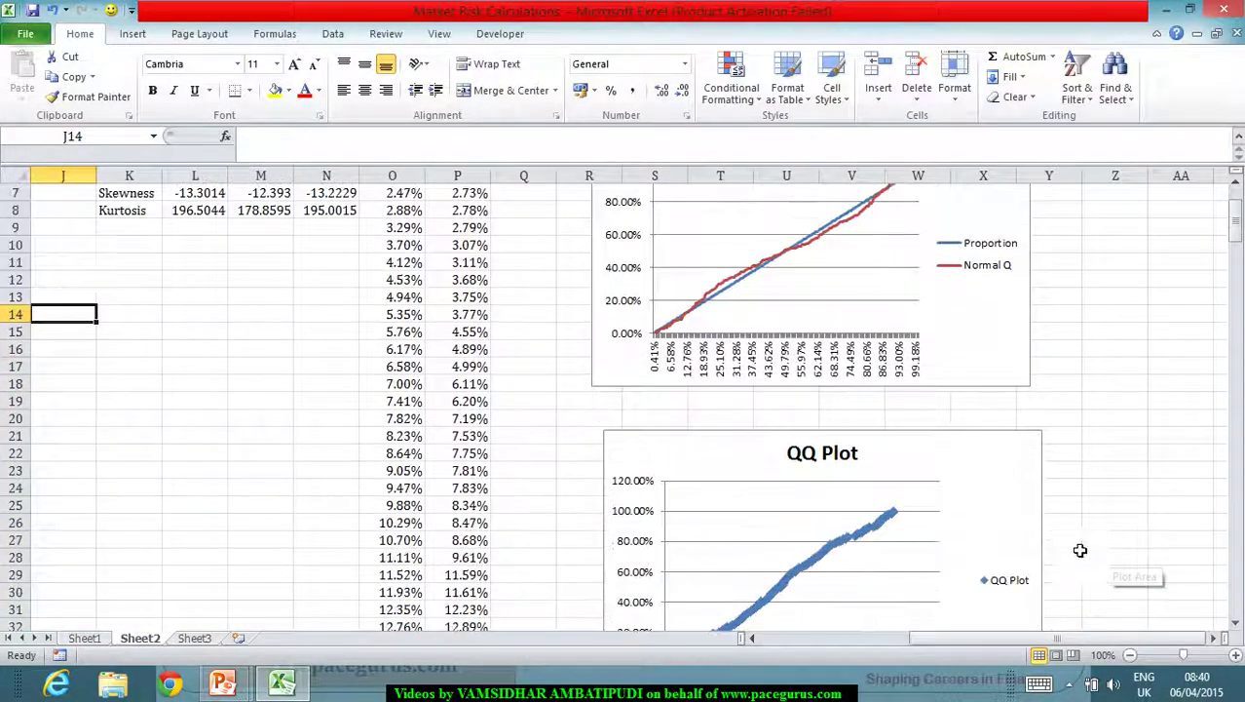
click(978, 449)
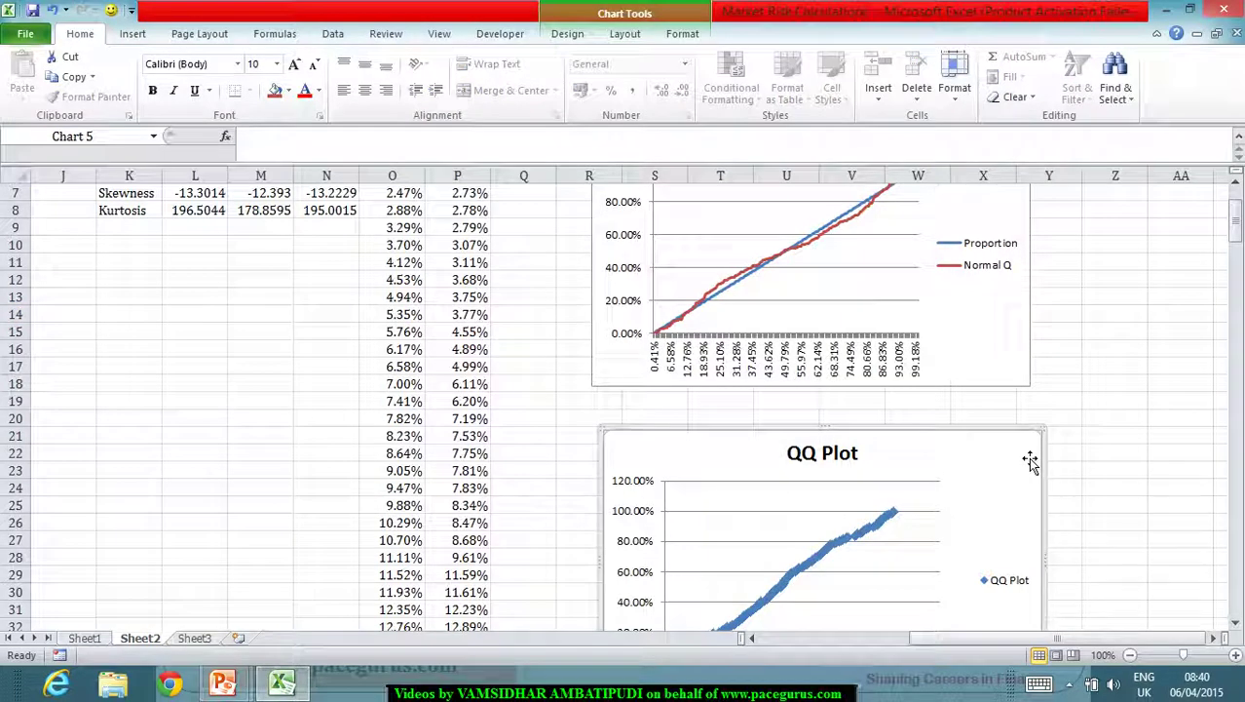
right_click(1030, 461)
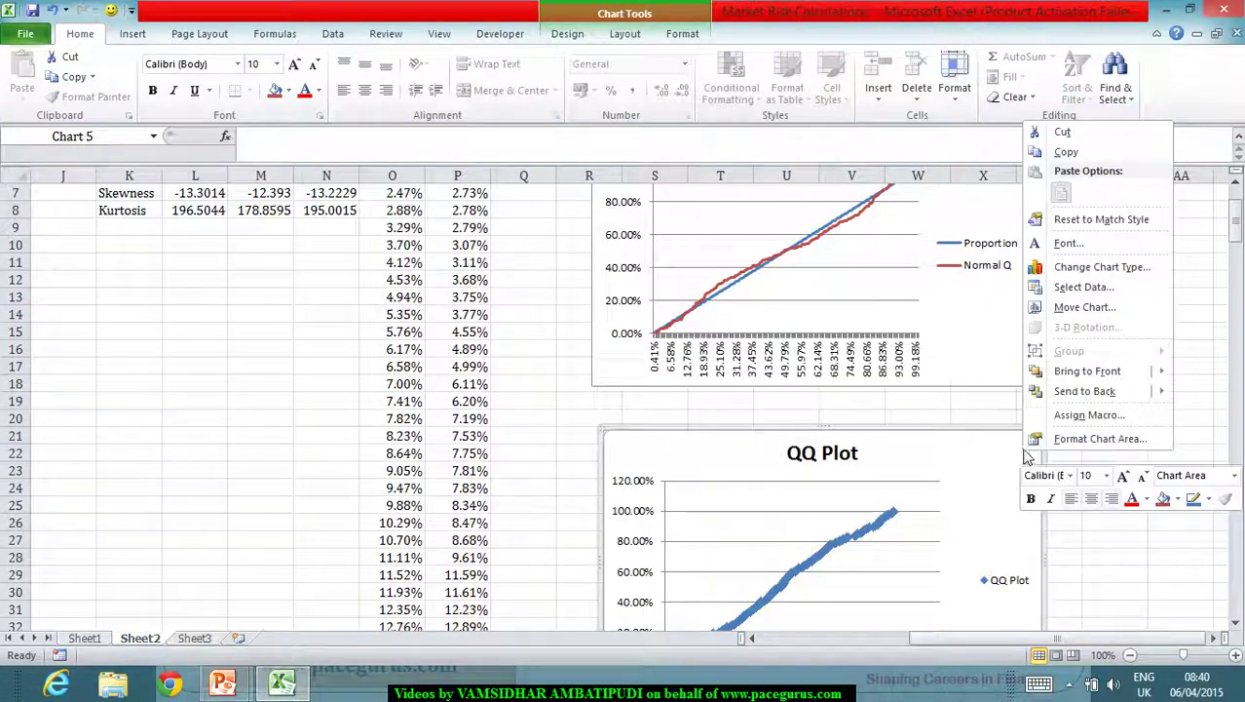
click(1081, 288)
drag(275, 344, 974, 239)
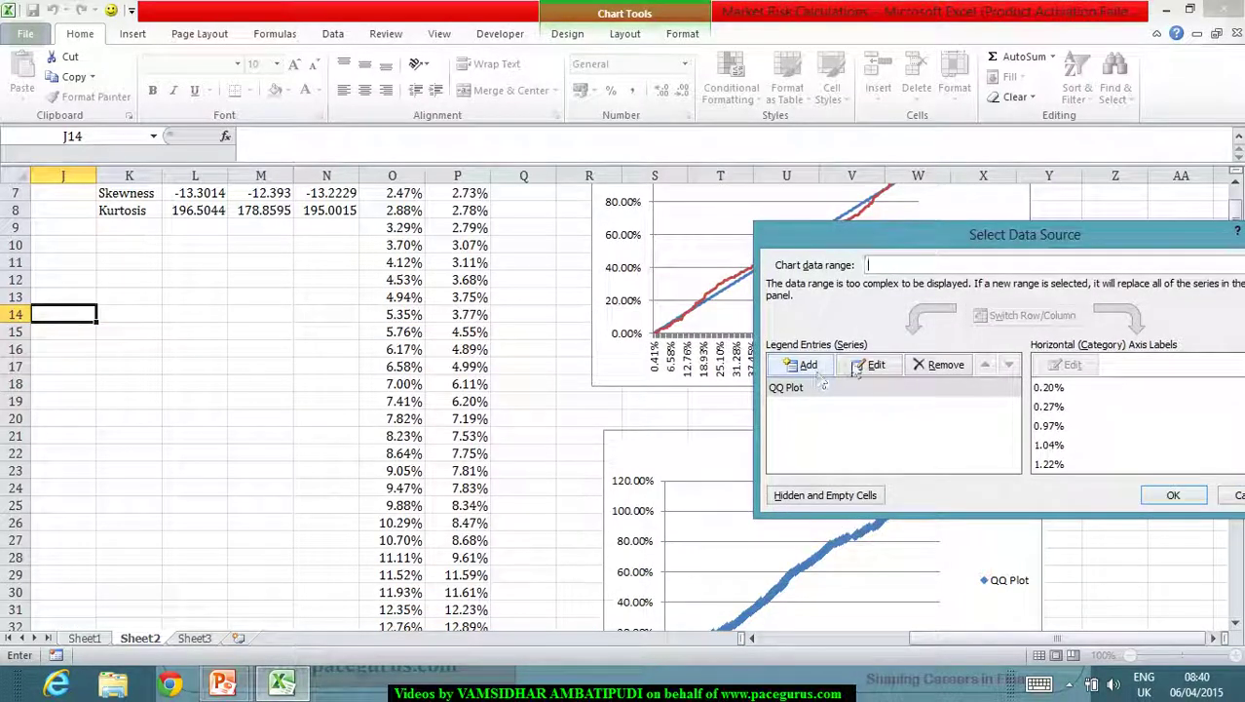
click(864, 366)
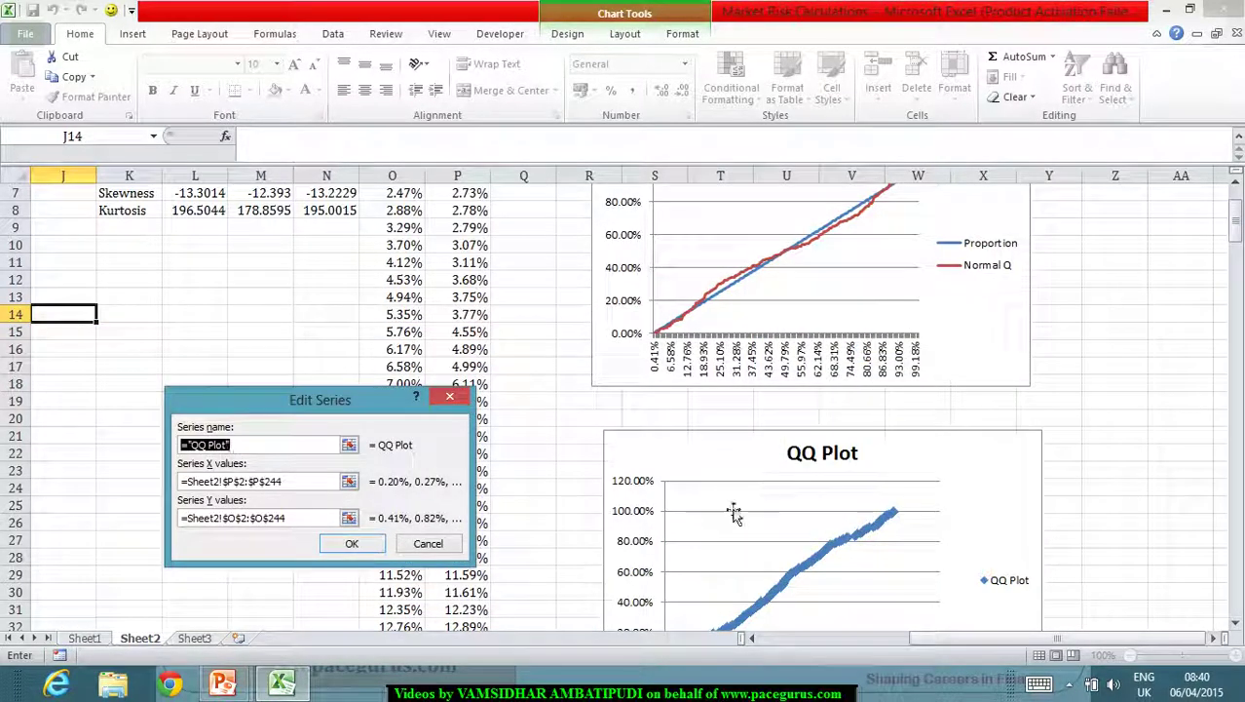
key(Tab)
drag(823, 638, 766, 645)
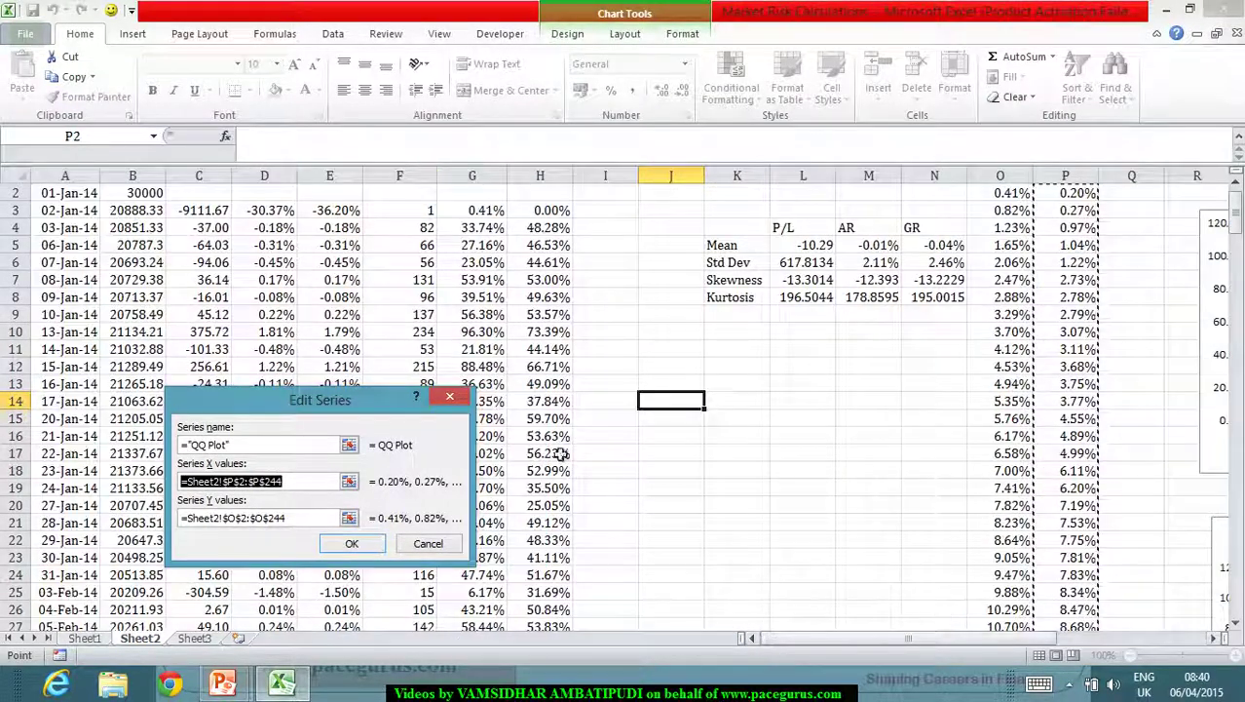
scroll(555, 205, up, 1)
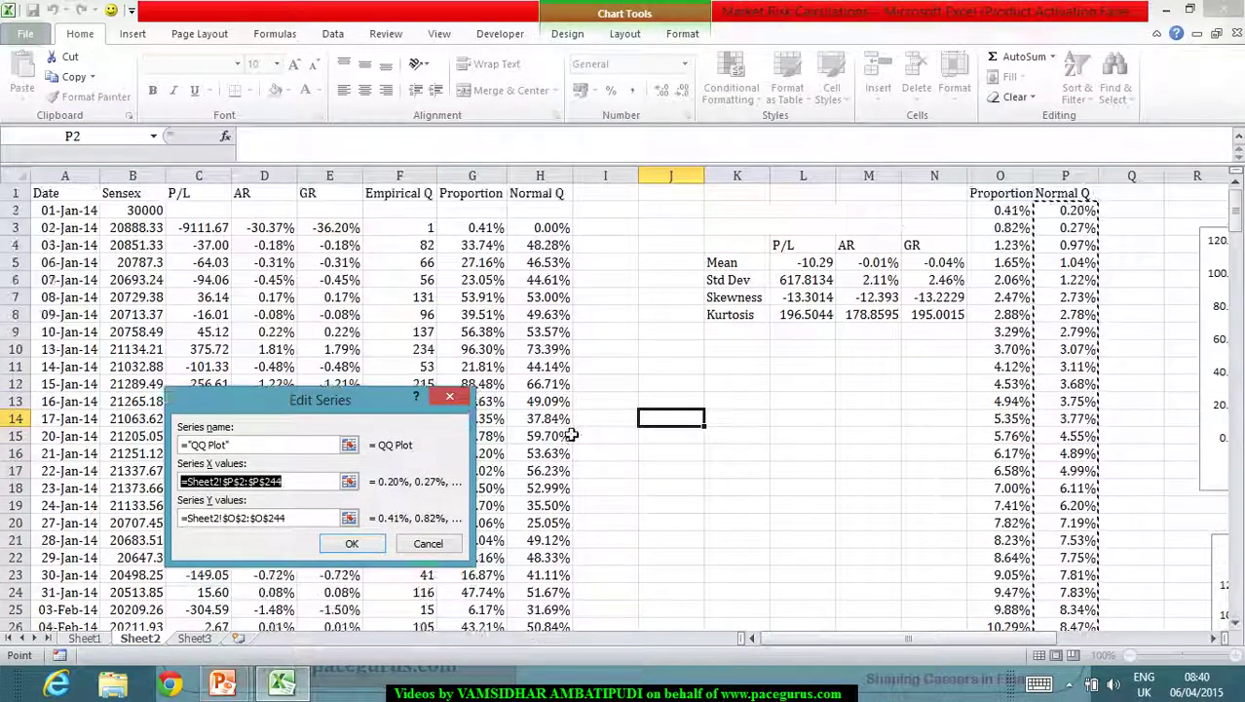
click(546, 227)
key(ctrl+shift+Down)
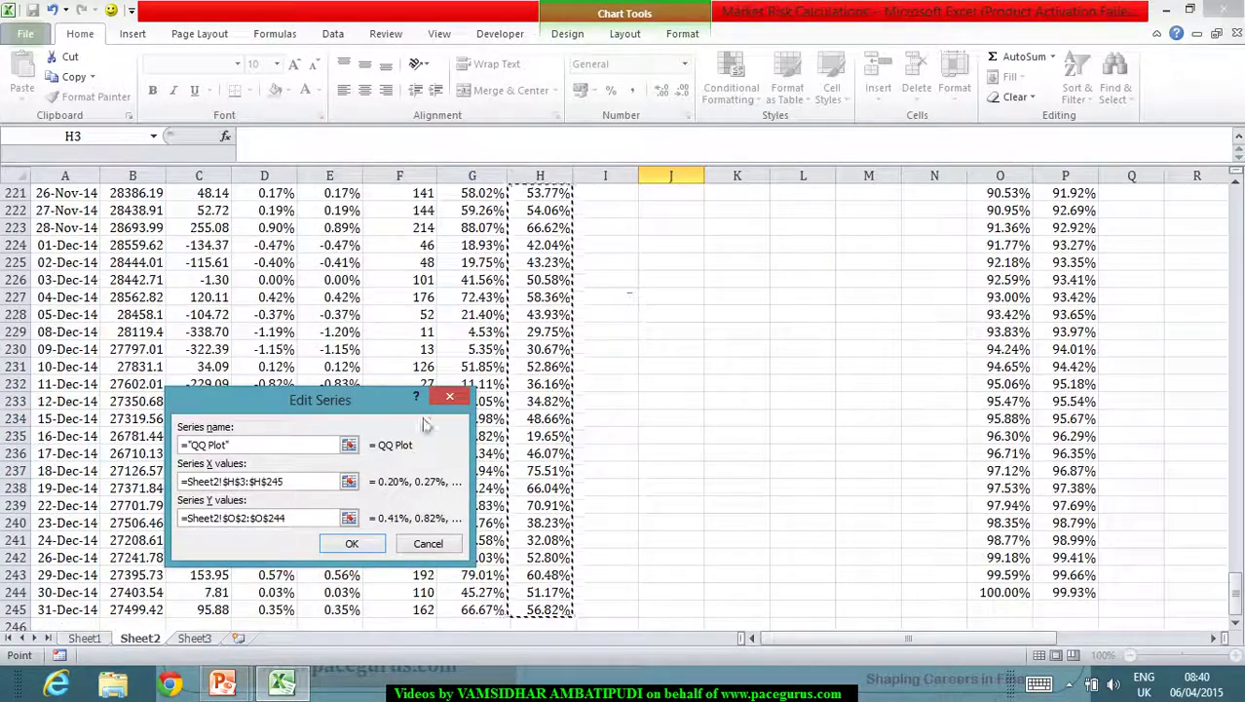
Set the QQ Plot series' Y values to the unsorted Proportion range G3:G245 and apply the chart's data source
click(277, 524)
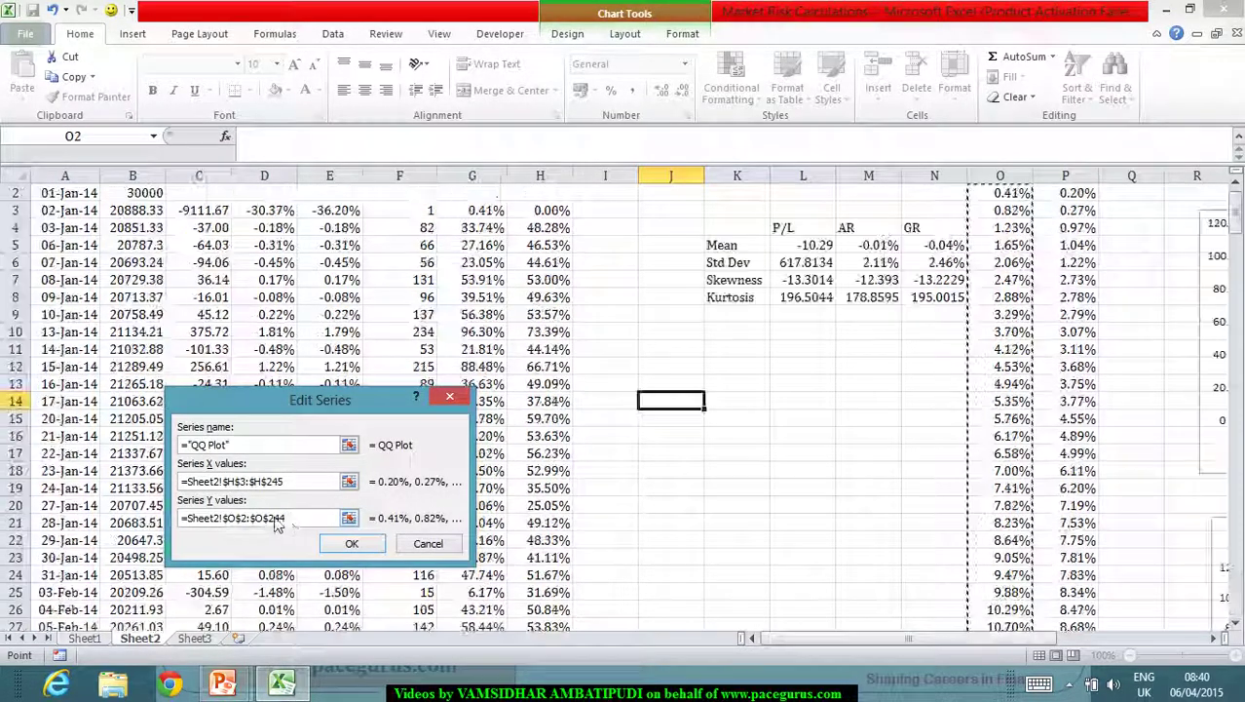
drag(285, 517, 187, 518)
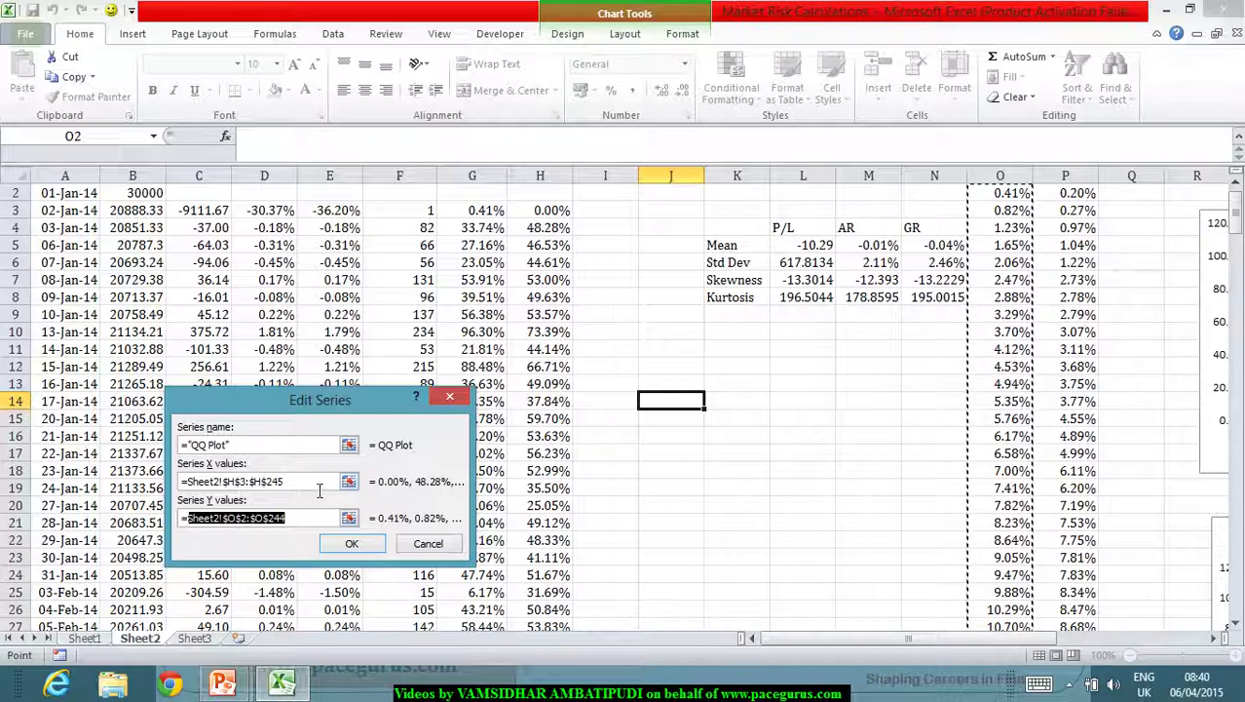
click(293, 523)
drag(294, 519, 181, 518)
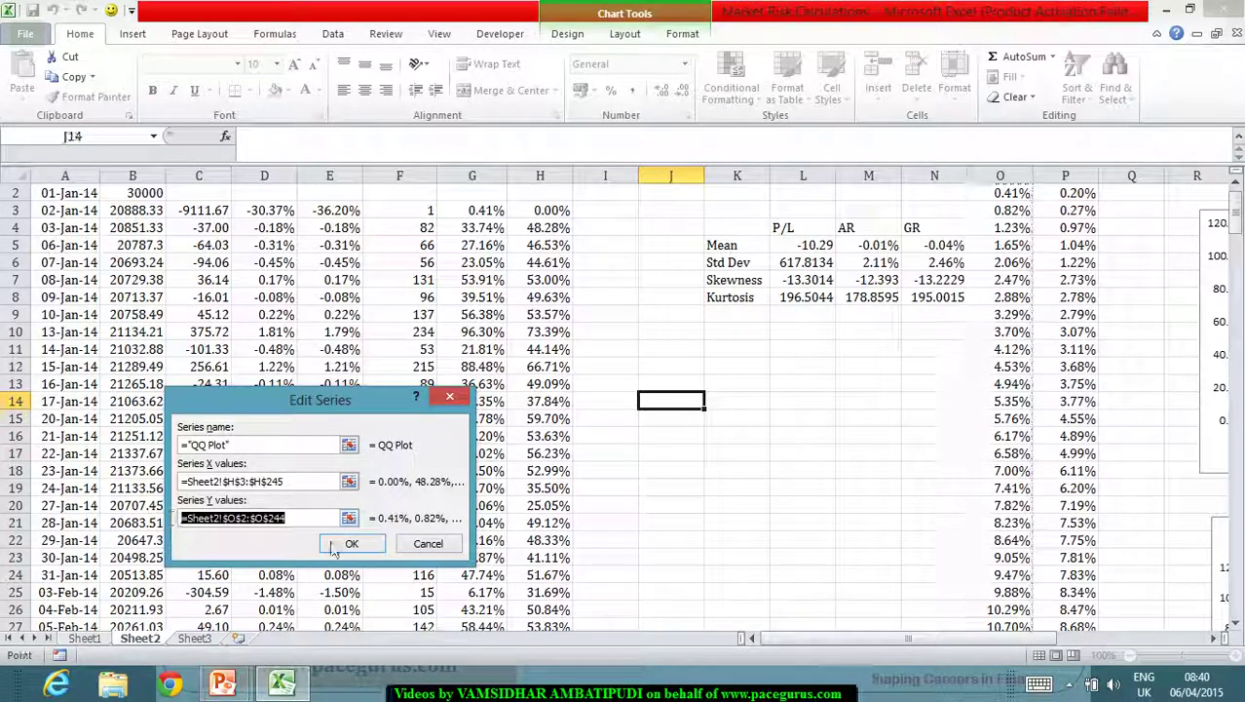
key(BackSpace)
click(493, 216)
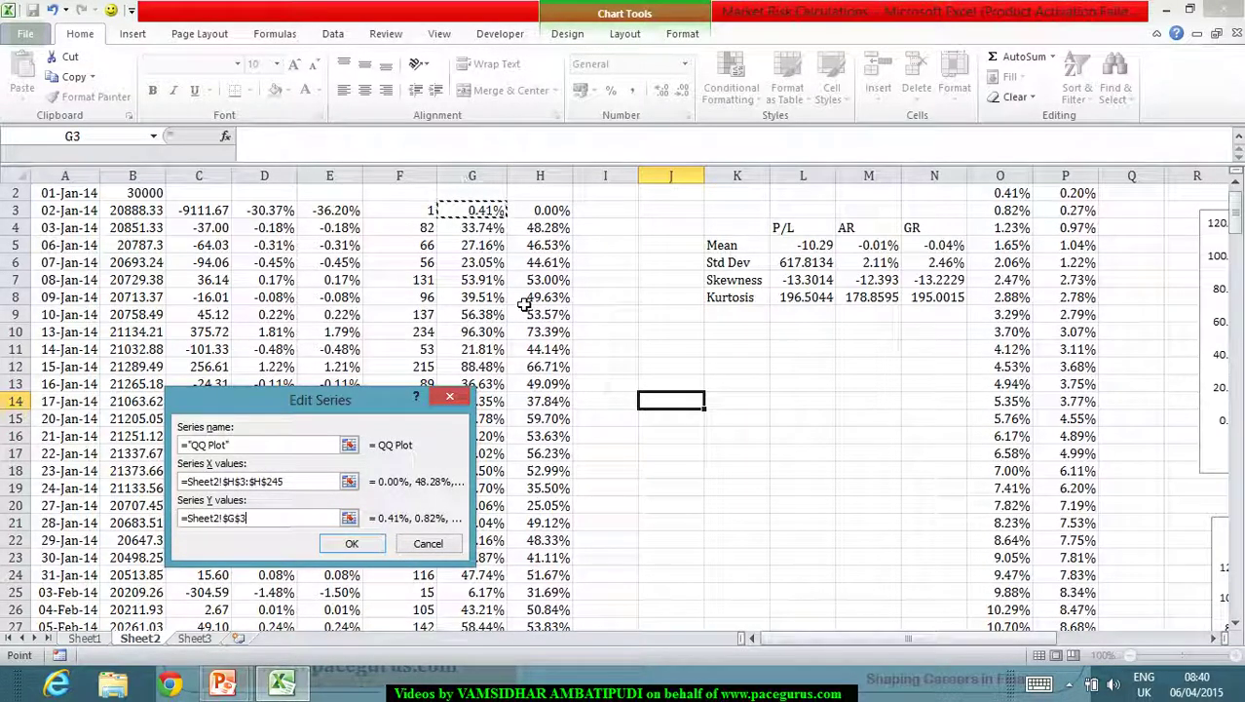
key(ctrl+shift+Down)
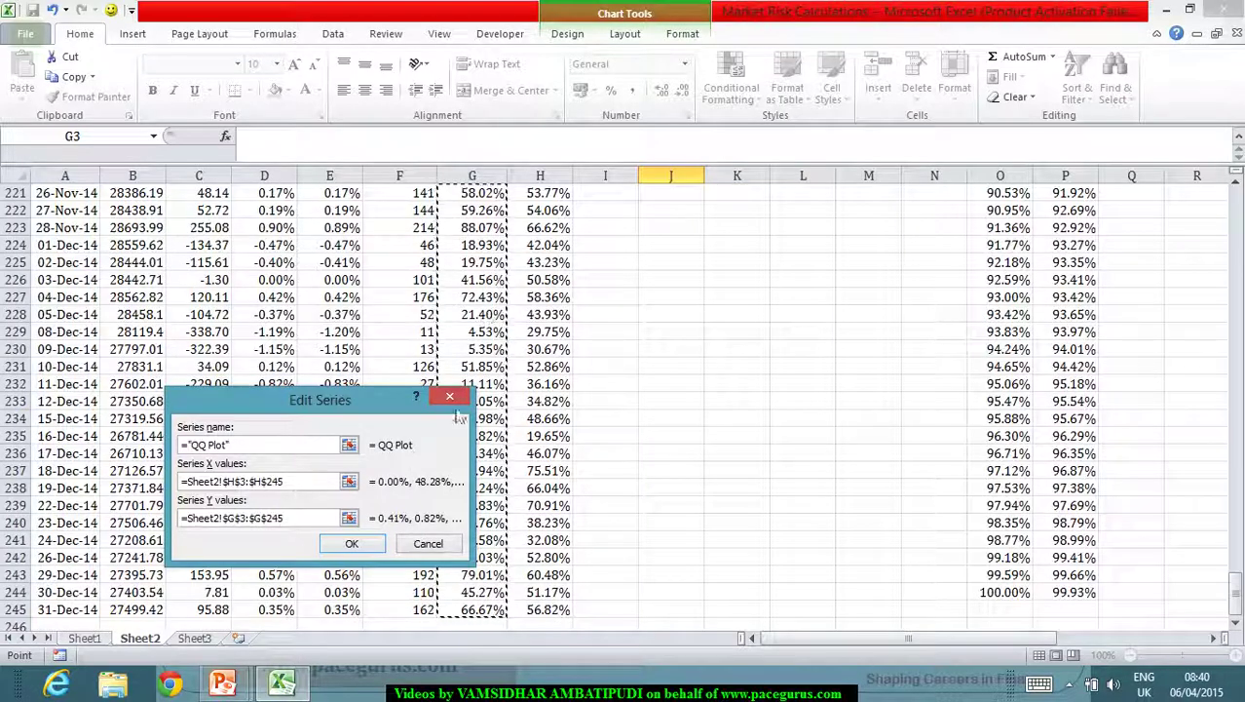
click(352, 543)
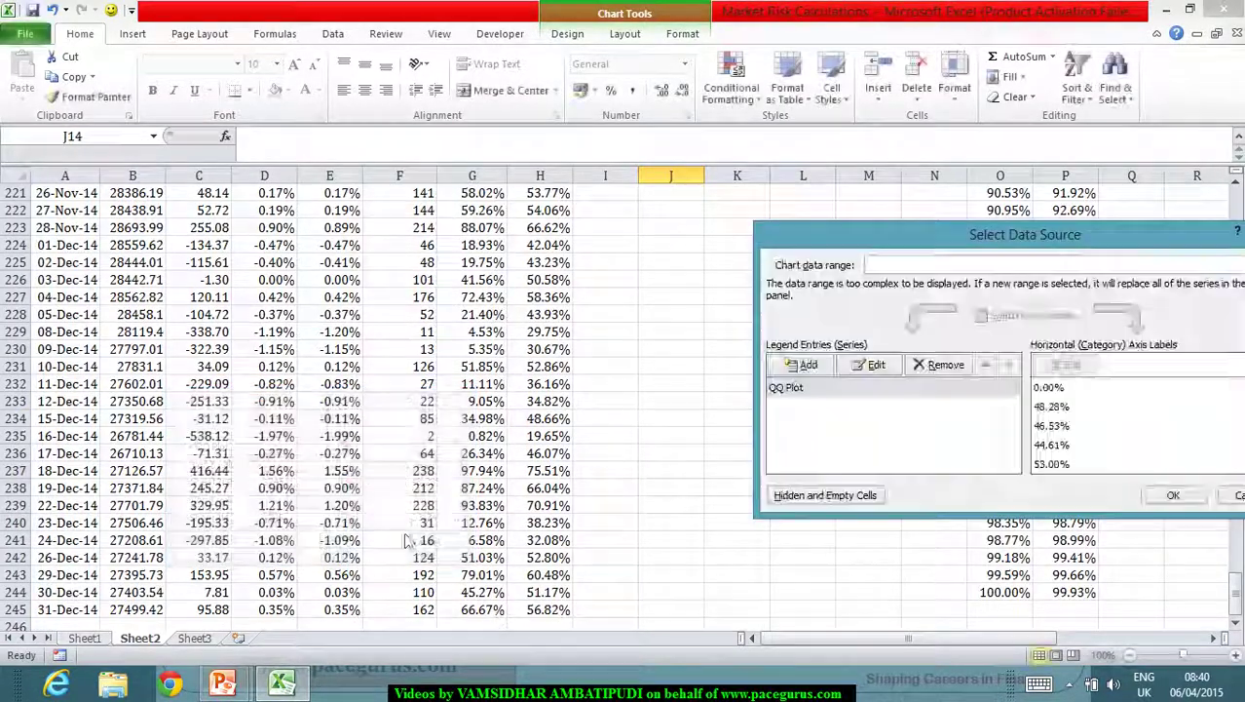
click(1174, 495)
Examine the shape of the QQ Plot drawn from the outlier-affected Normal Q and Proportion columns
scroll(943, 473, down, 3)
scroll(978, 542, up, 11)
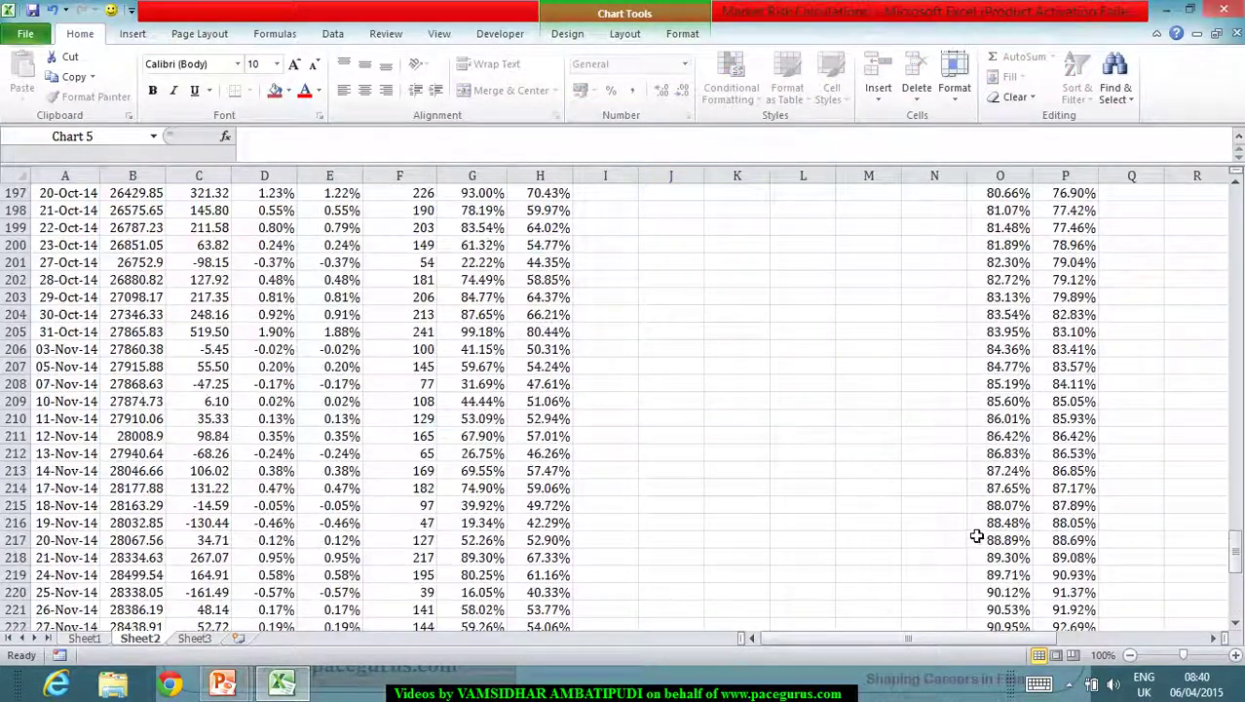
drag(993, 638, 1130, 660)
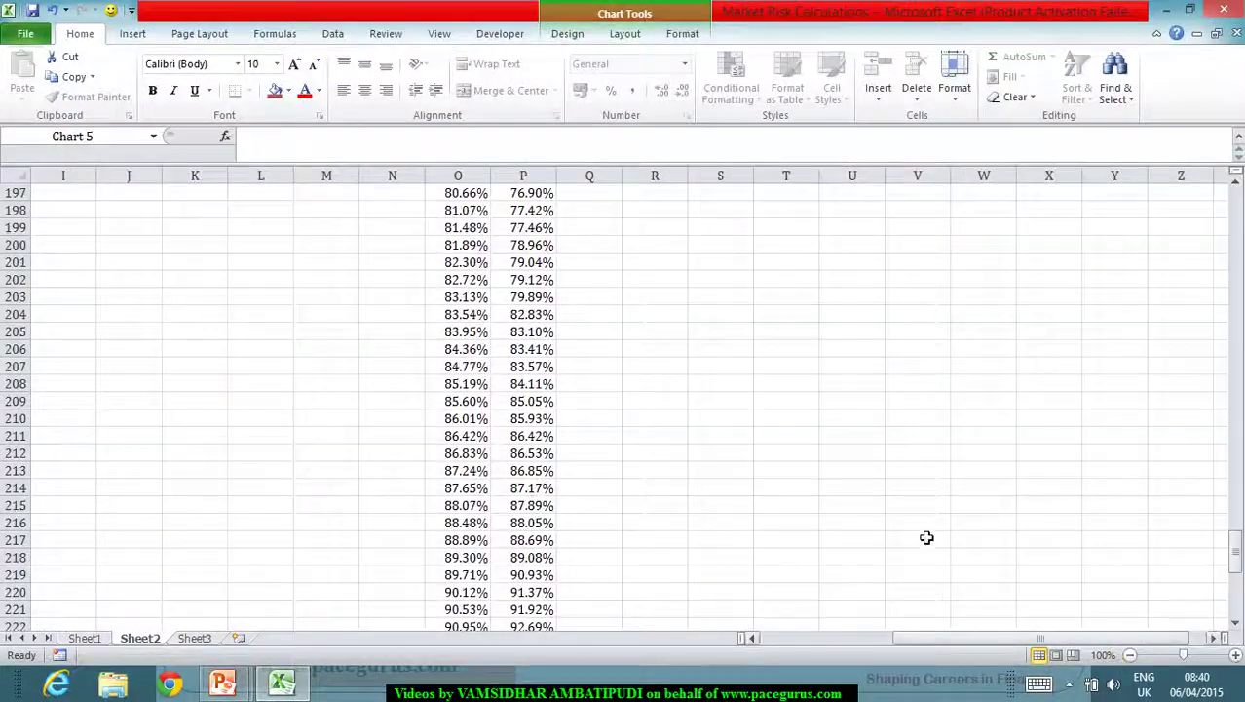
scroll(925, 536, up, 20)
drag(1240, 447, 1238, 255)
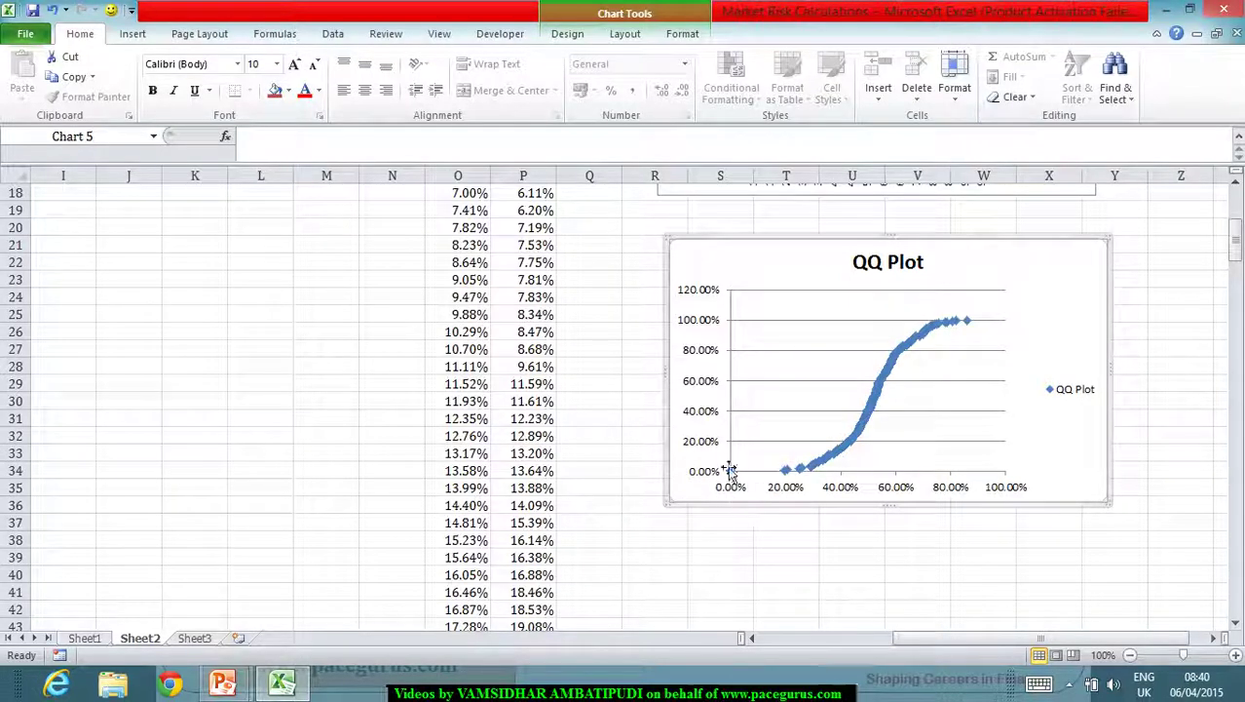
Undo the QQ Plot series range edits and the 30000 outlier entry in B2
drag(1013, 638, 836, 641)
scroll(409, 403, up, 6)
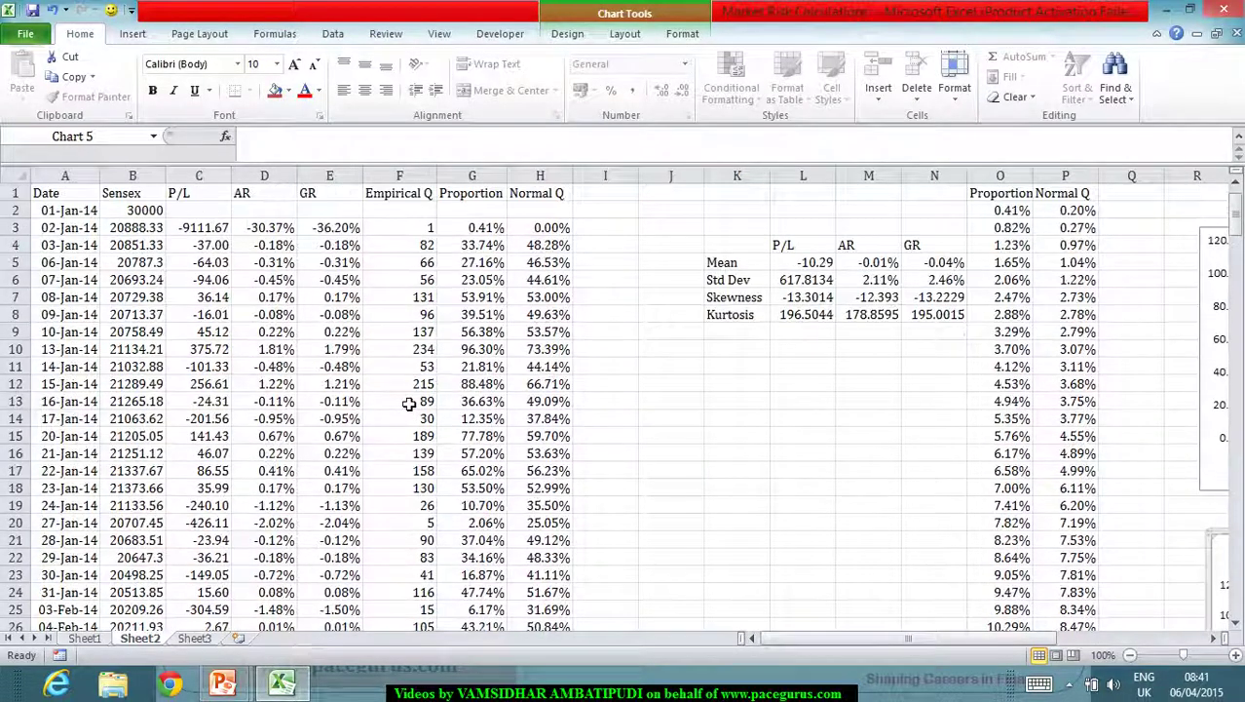
key(Escape)
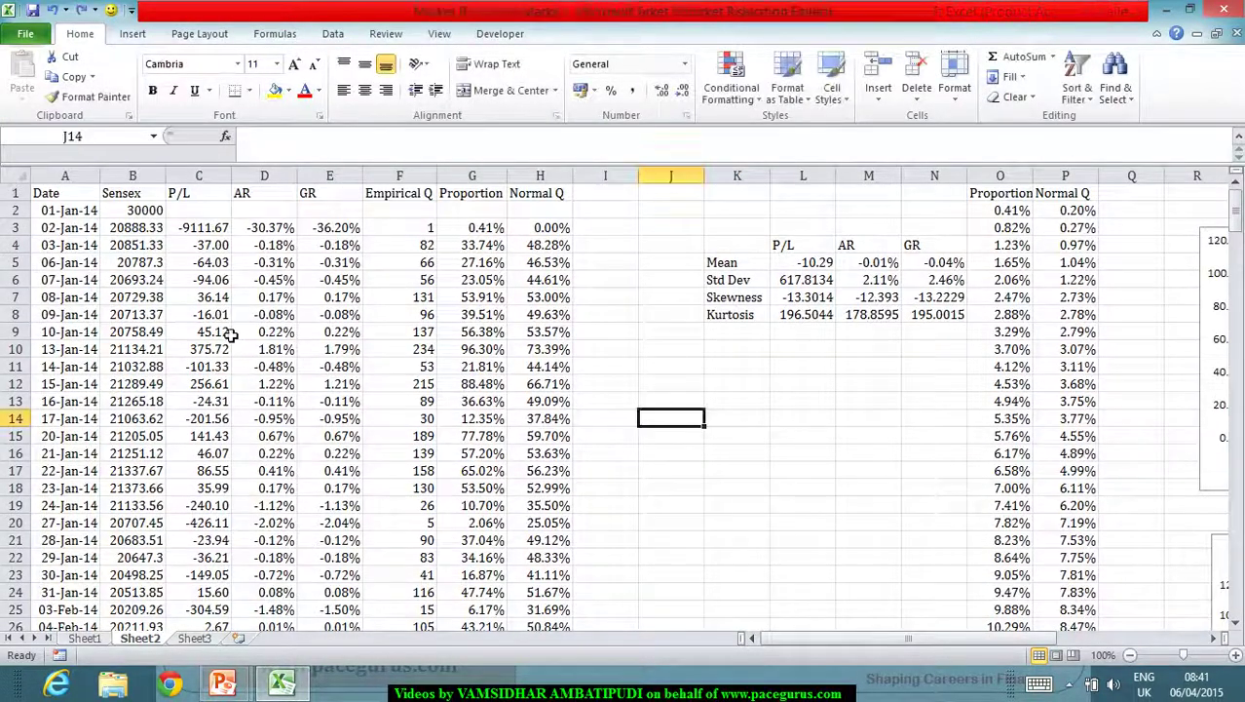
key(ctrl+z)
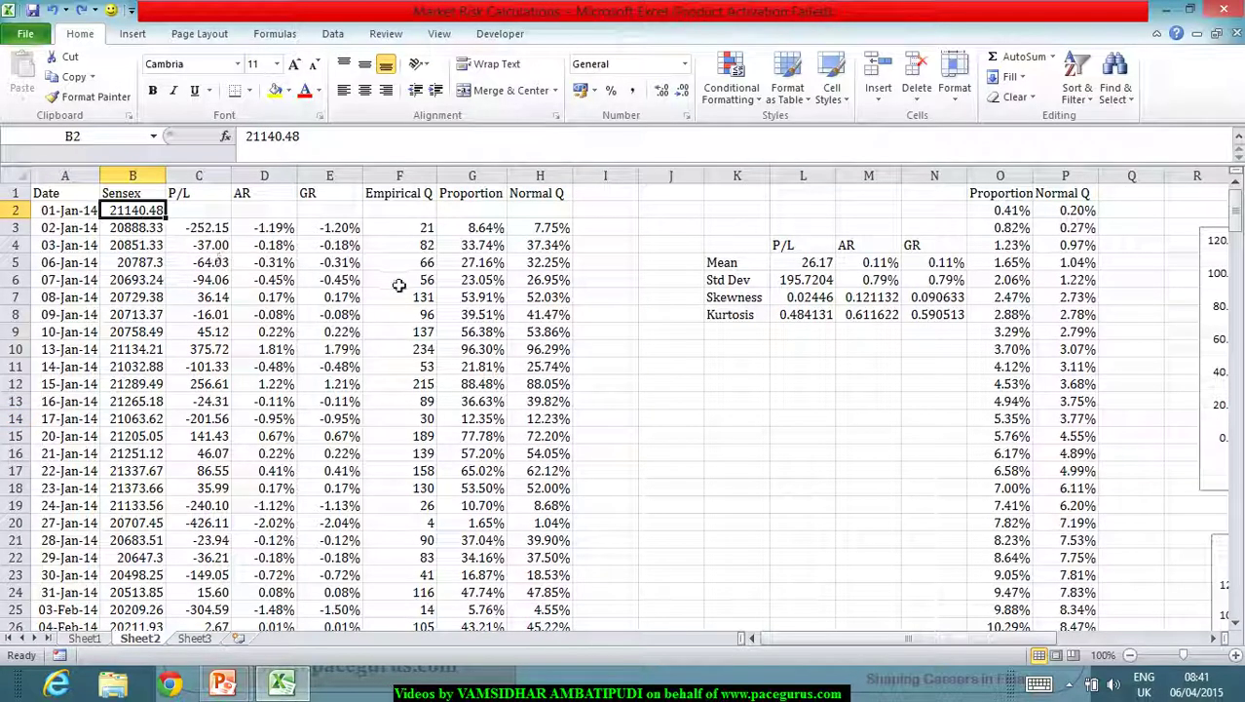
Reopen the QQ Plot series for editing and set its X values to the Normal Q range H3:H245
drag(838, 638, 1071, 663)
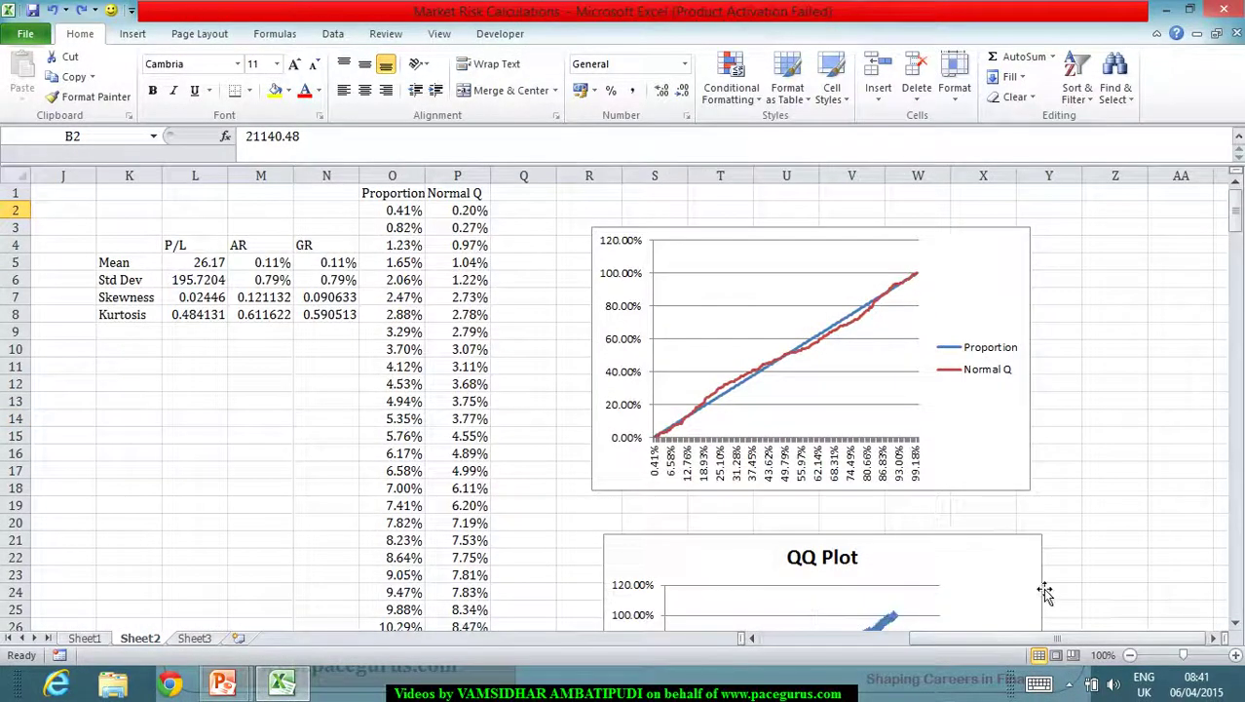
scroll(1043, 587, down, 3)
right_click(1018, 411)
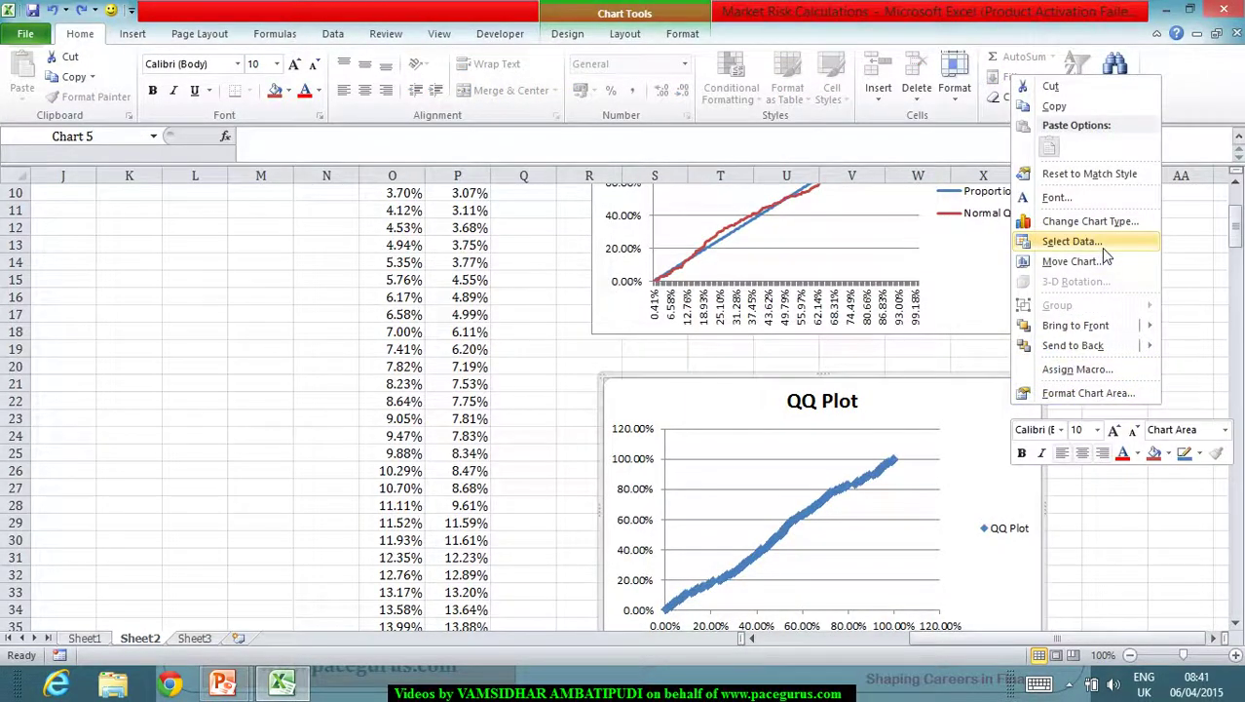
click(1076, 241)
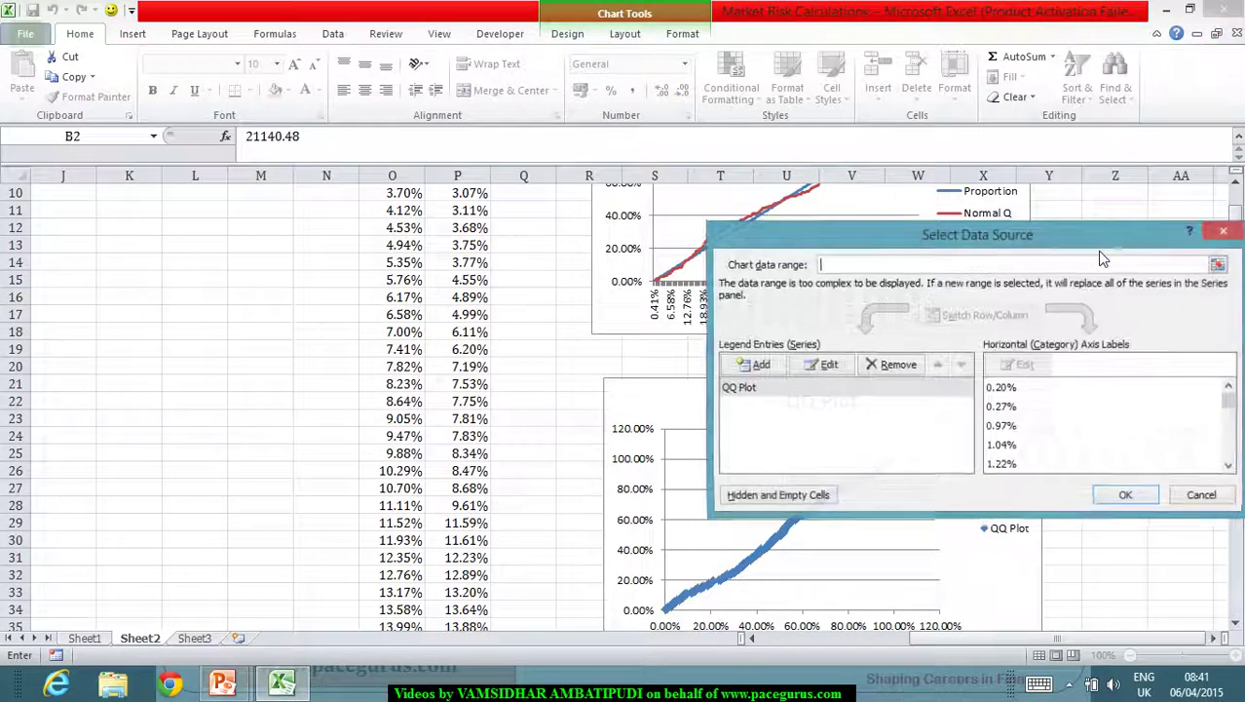
click(828, 365)
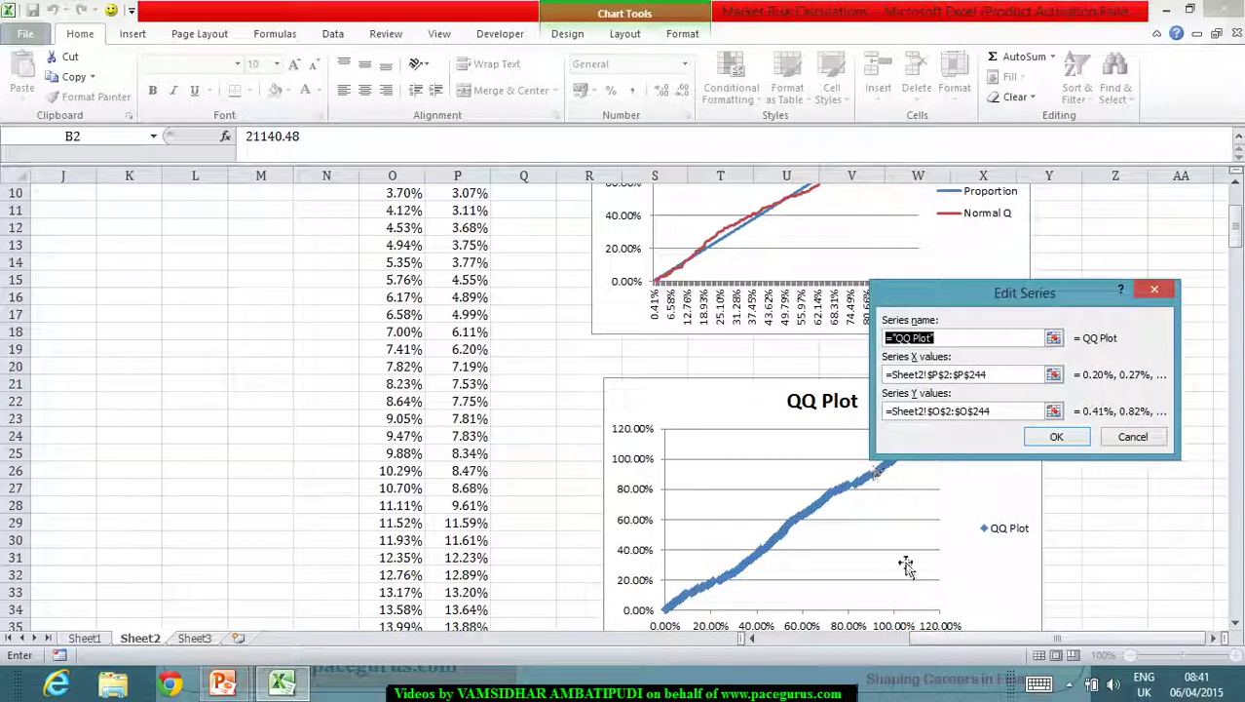
drag(960, 639, 872, 651)
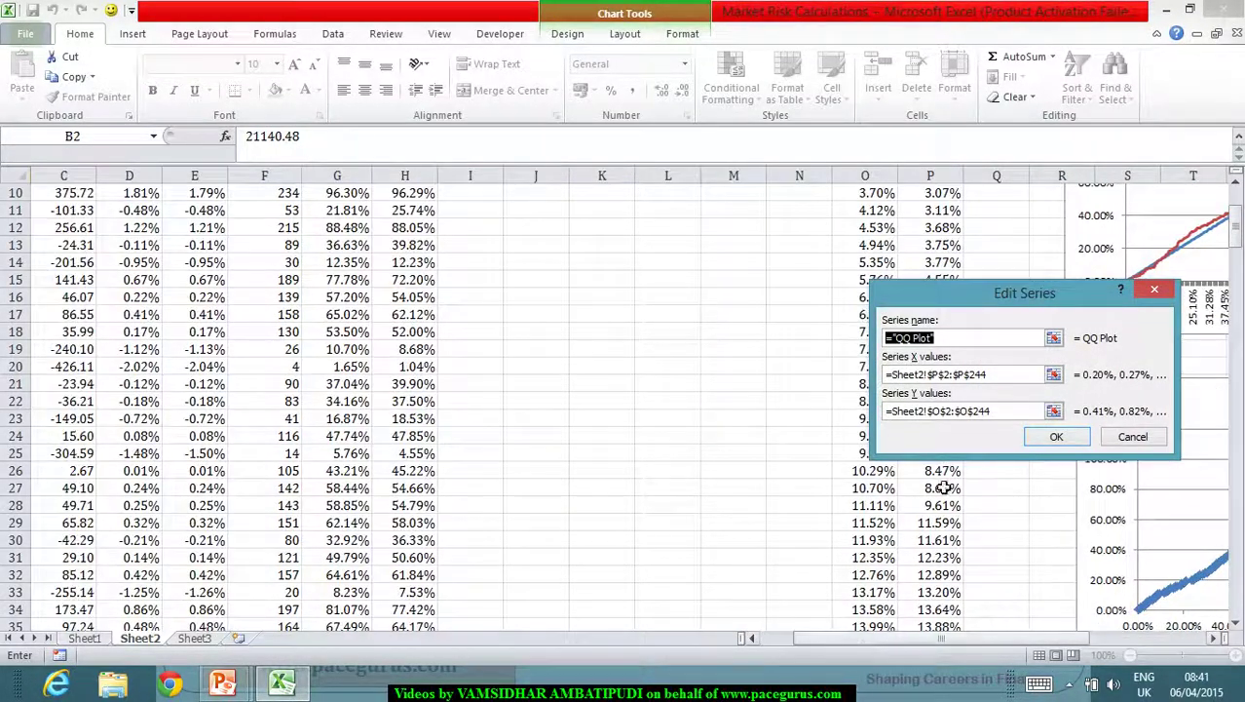
key(Tab)
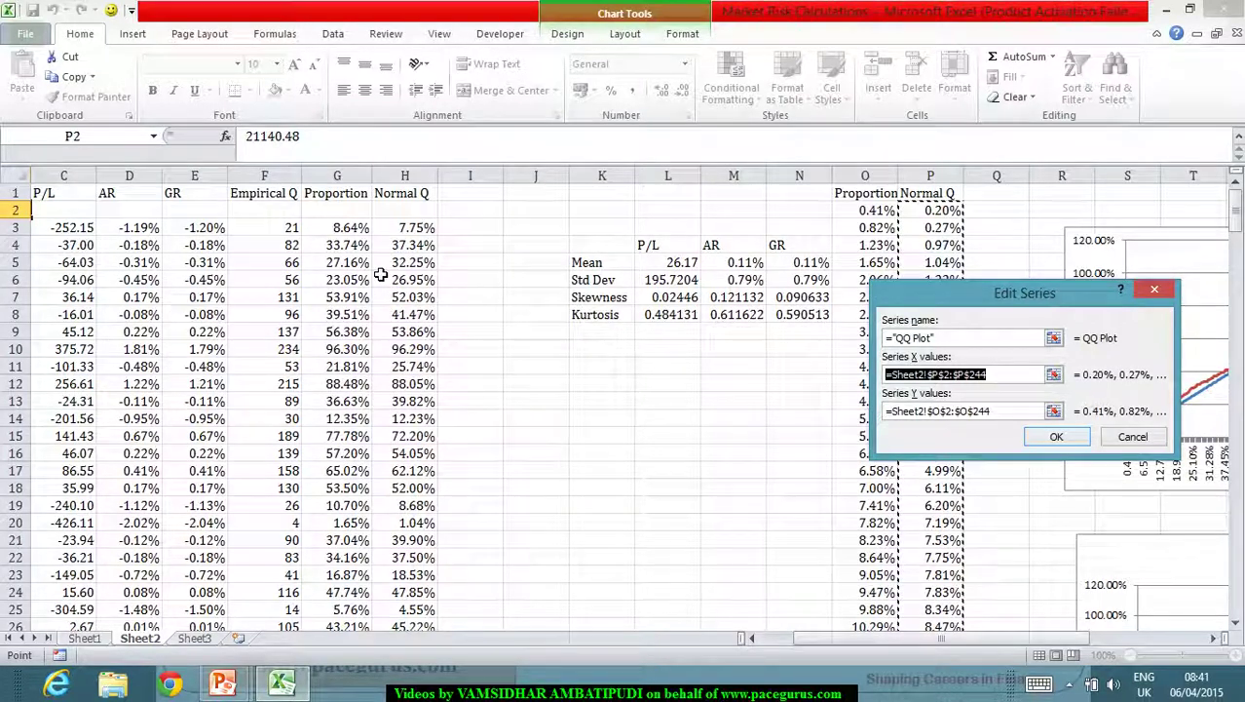
click(409, 230)
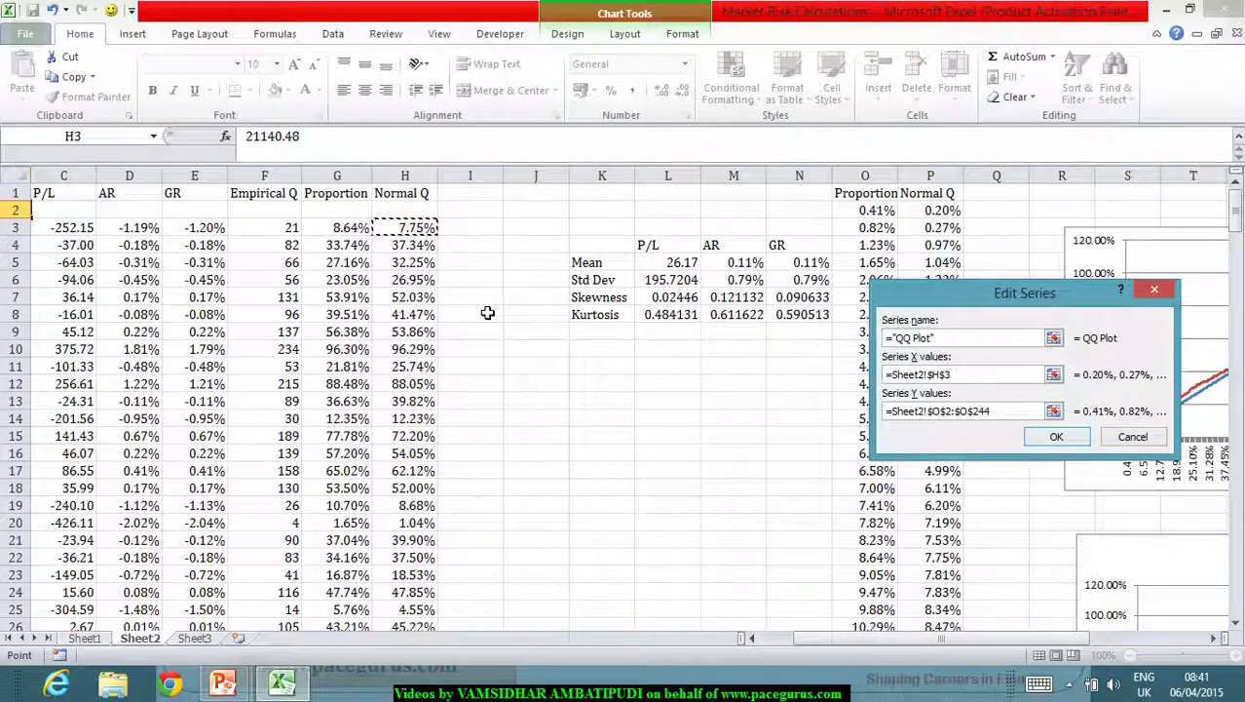
key(ctrl+shift+Down)
key(Tab)
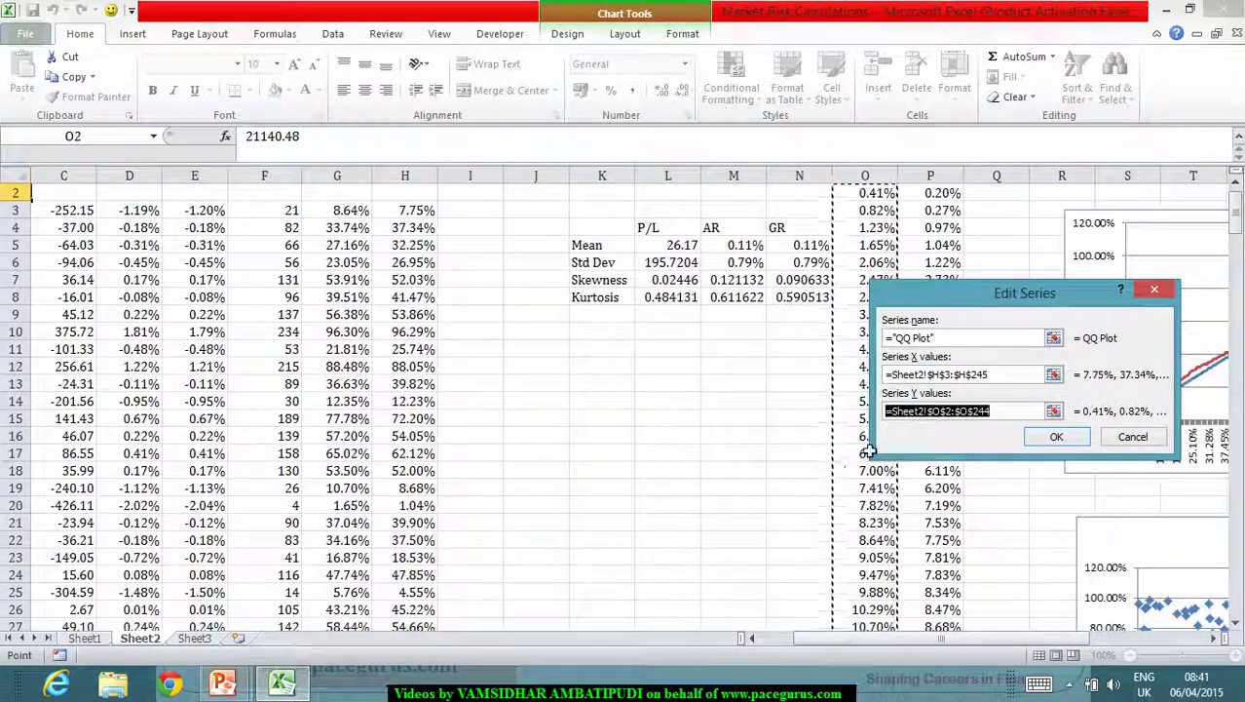
Set the QQ Plot series' Y values to the Proportion range G3:G245 and apply the chart's data source
scroll(425, 401, up, 1)
click(343, 230)
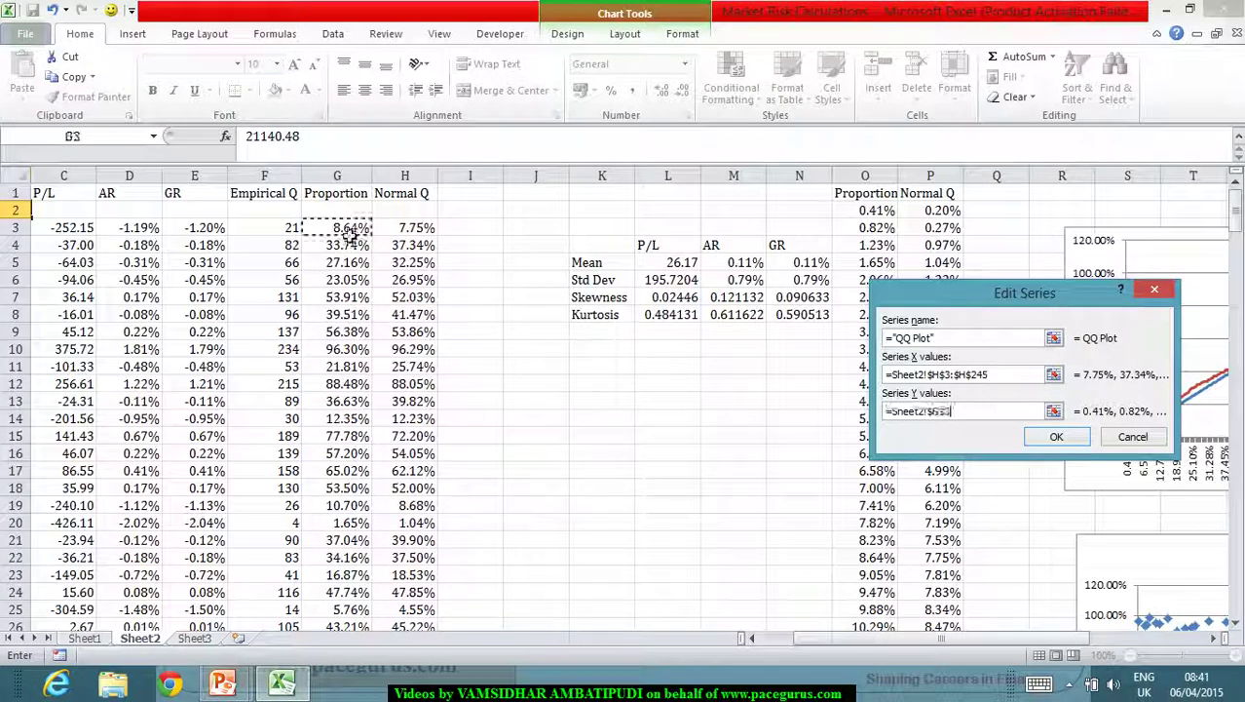
key(ctrl+shift+Down)
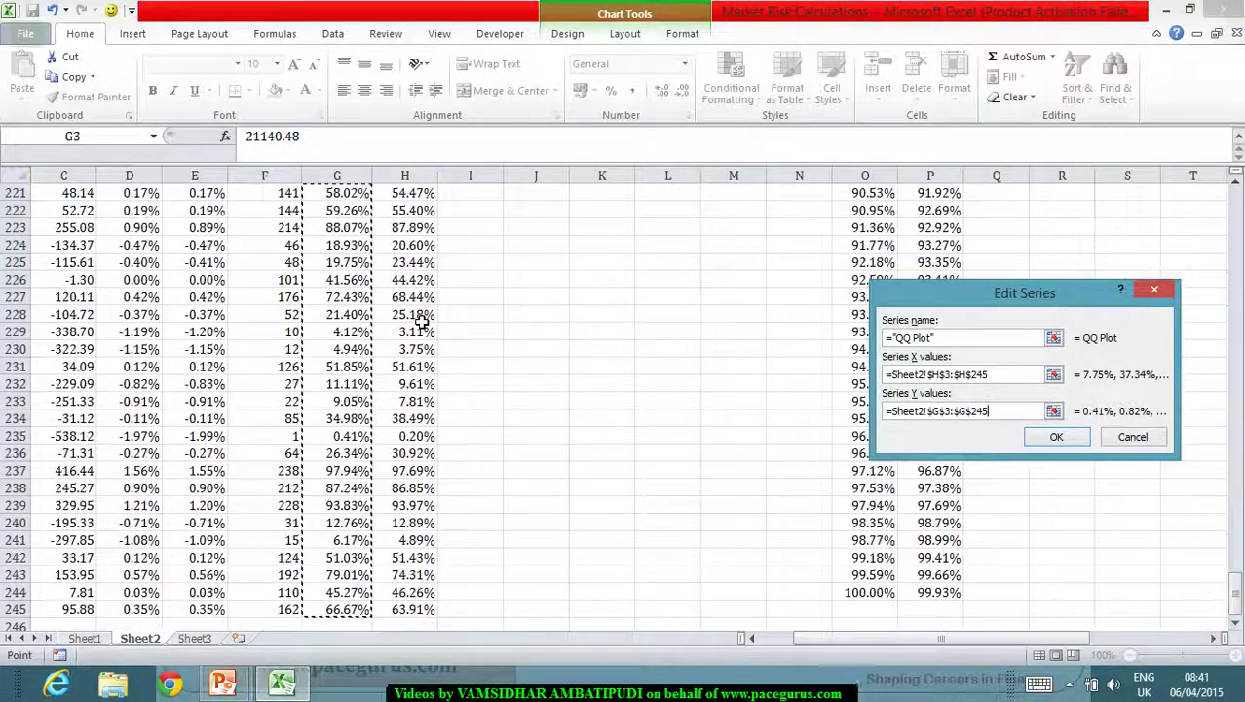
click(1055, 437)
click(1125, 499)
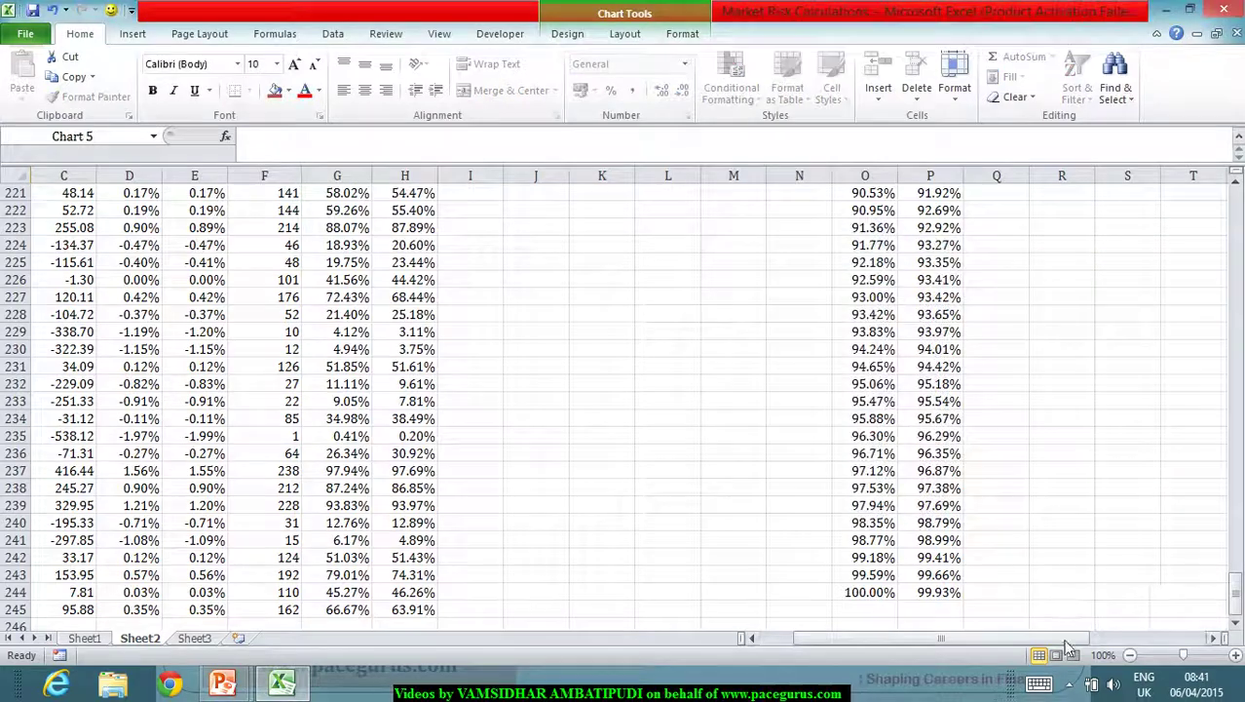
Examine the relinked QQ Plot and compare it with the Proportion and Normal Q line chart above it
drag(1069, 647, 1191, 647)
drag(1235, 595, 1236, 239)
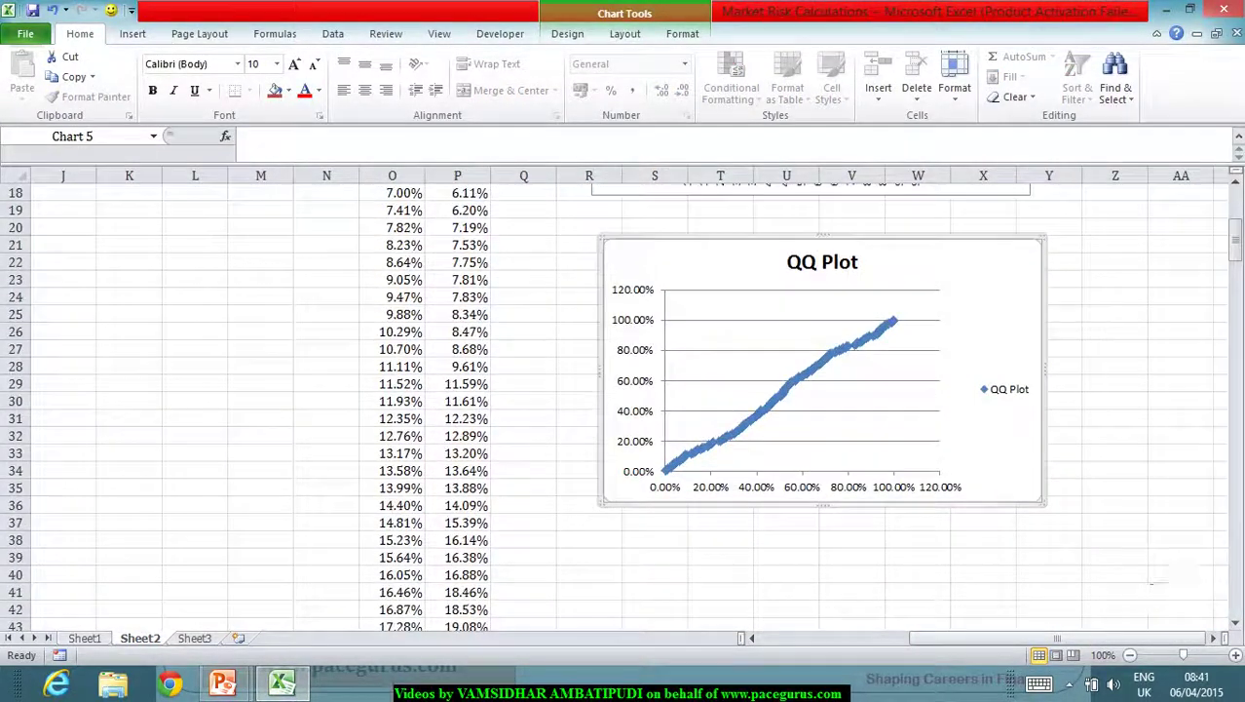
scroll(1036, 456, up, 3)
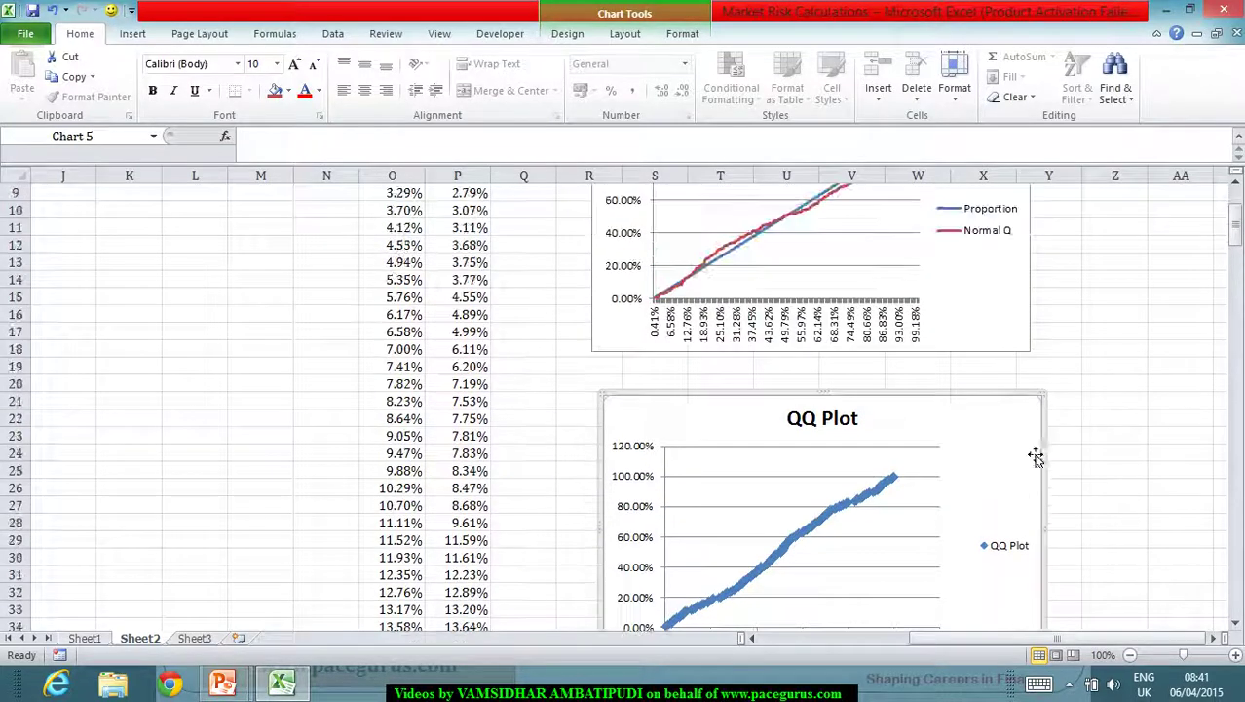
scroll(1040, 458, up, 3)
scroll(1041, 458, down, 2)
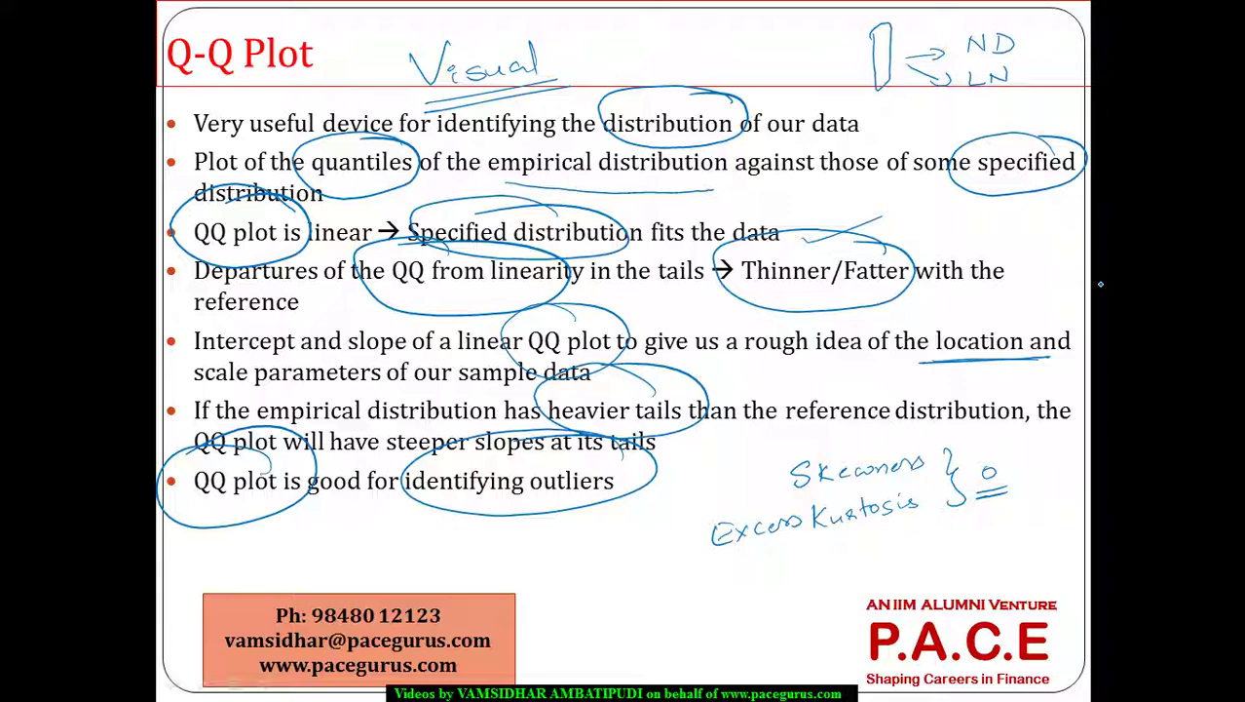
Switch from the Q-Q Plot slide to Excel, review the Sensex return columns and summary statistics, and return to the slide
key(alt+Tab)
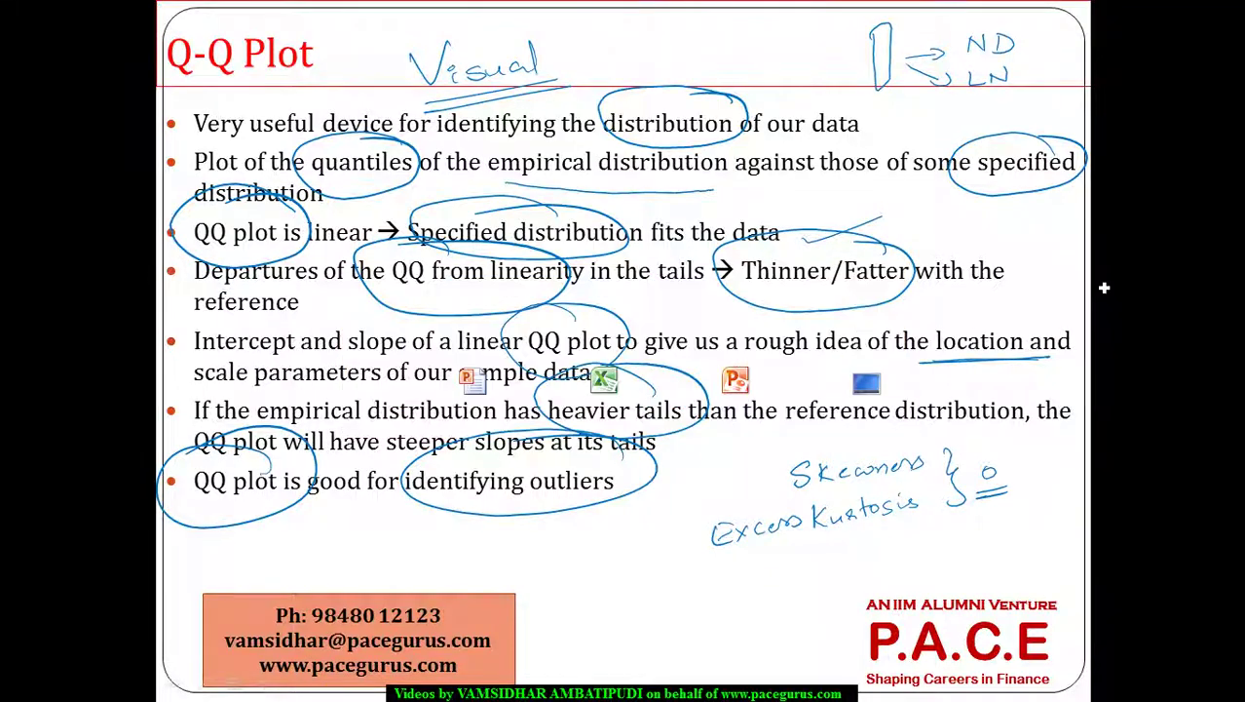
scroll(1219, 393, up, 2)
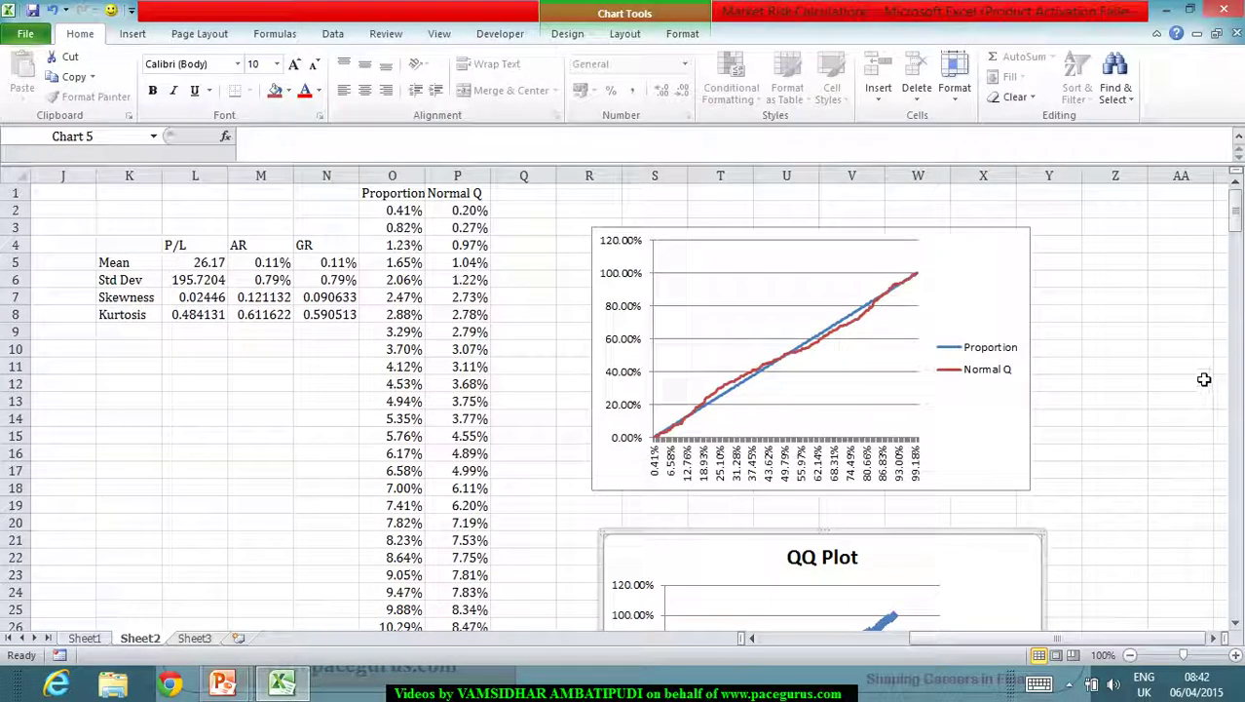
drag(1014, 646, 860, 672)
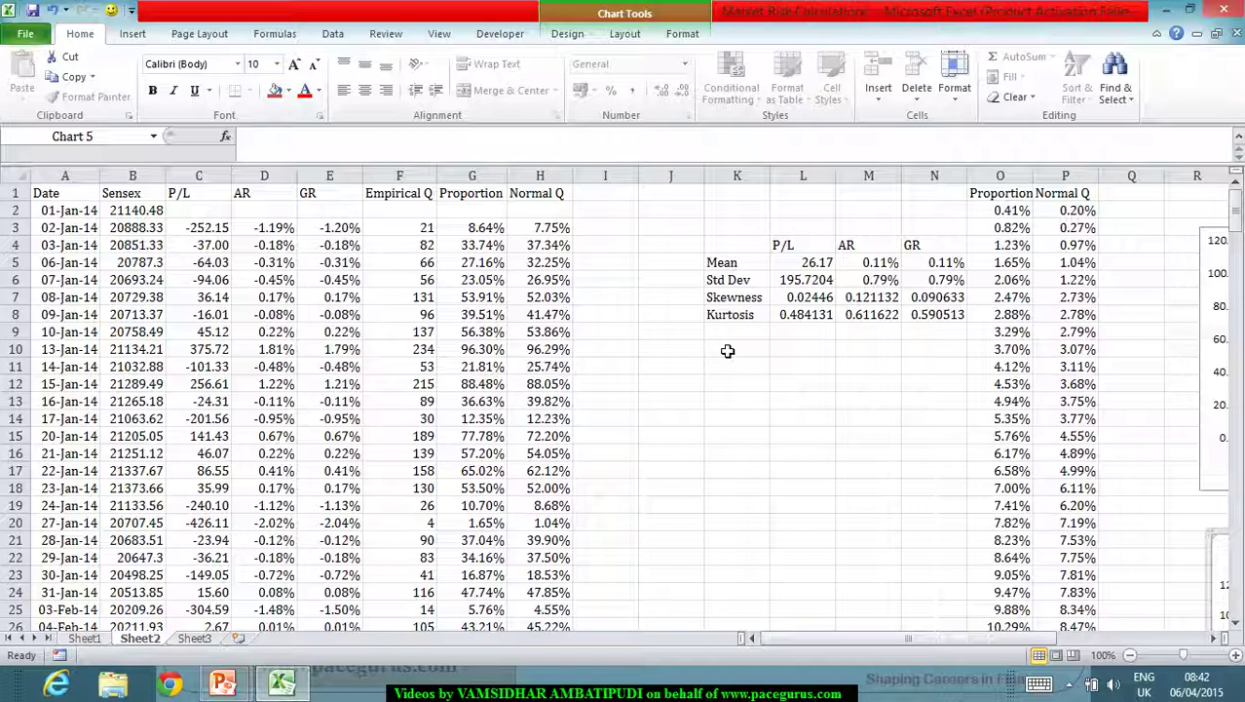
key(alt+Tab)
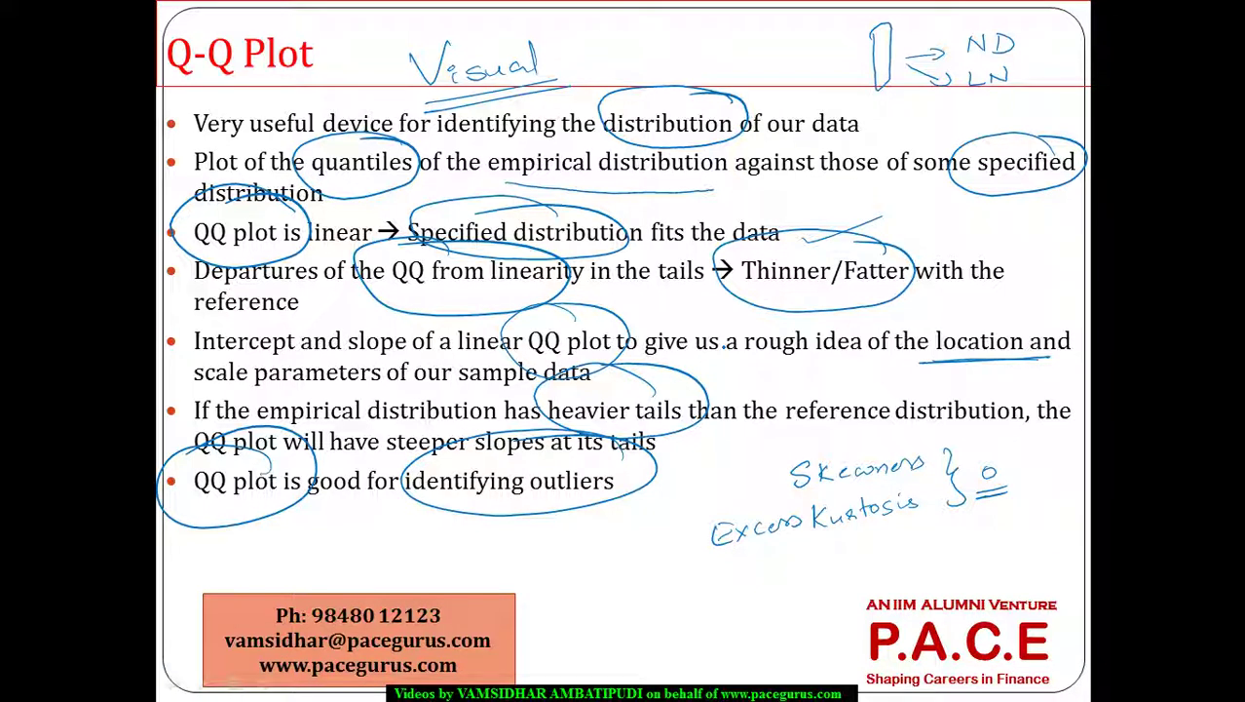